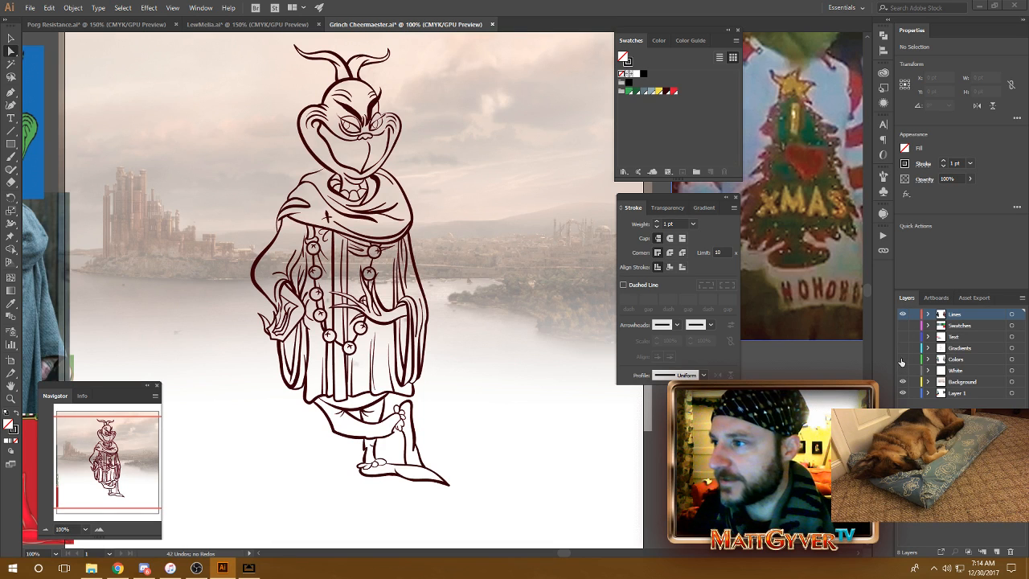
# Show the Colors layer beneath the Grinch line art, leaving nothing selected
pyautogui.click(902, 359)
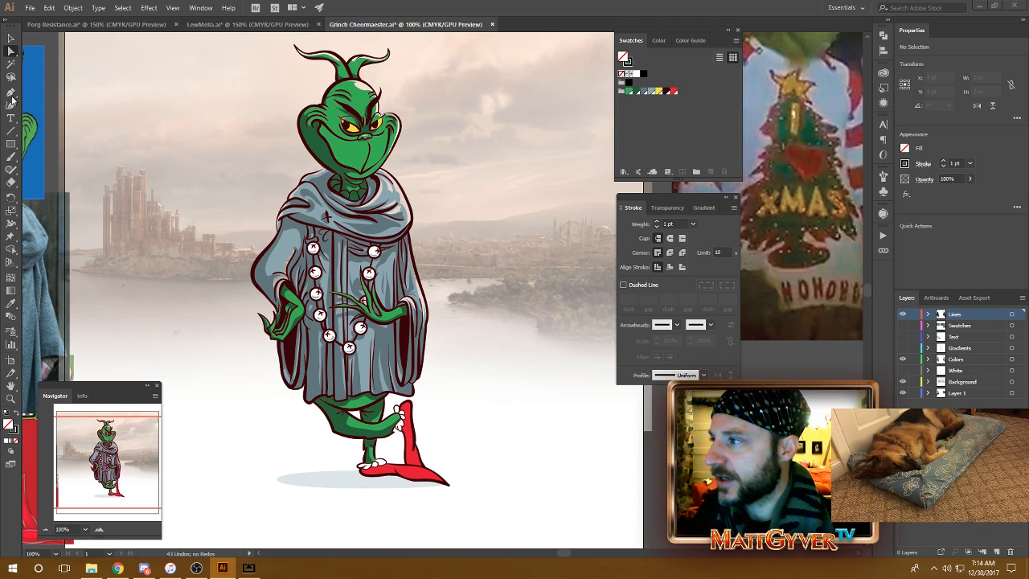
pyautogui.hotkey('ctrl', 'a')
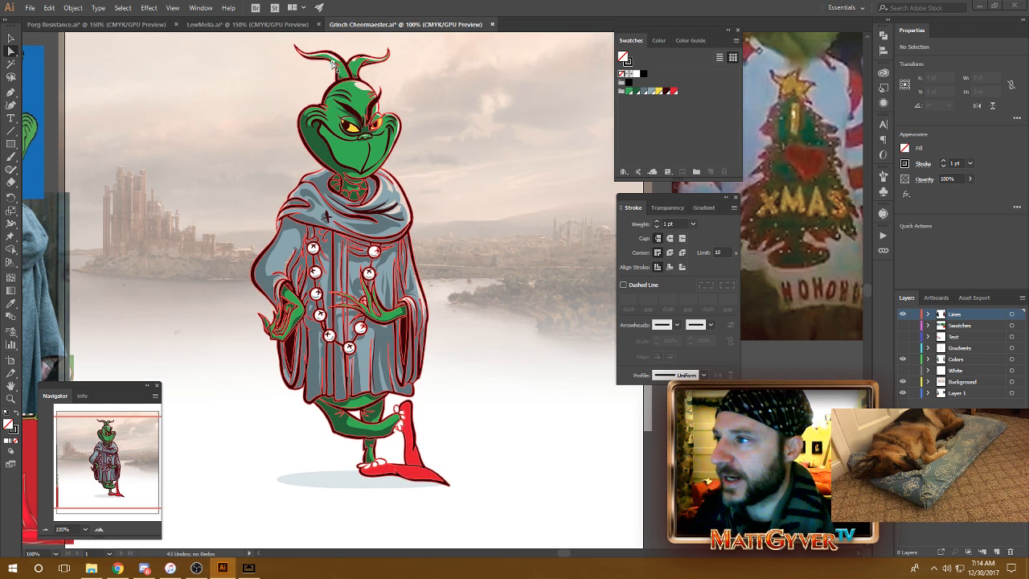
pyautogui.hotkey('ctrl', 'shift', 'a')
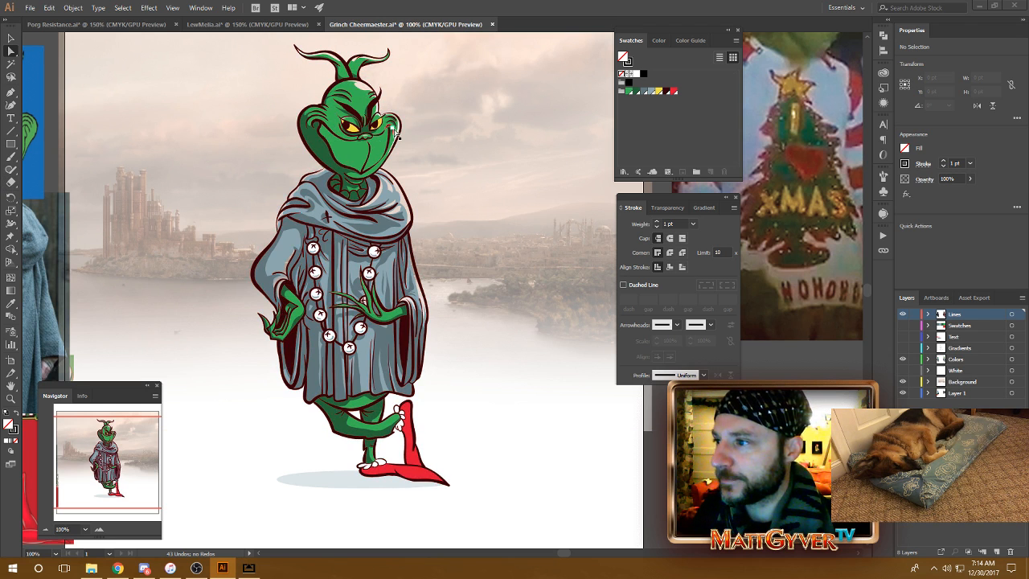
# Examine the linework and flat color shading on the hand, necklace, robe and hood up close
pyautogui.hotkey('ctrl', '+')
pyautogui.hotkey('ctrl', '+')
pyautogui.hotkey('ctrl', '+')
pyautogui.hotkey('ctrl', '+')
pyautogui.hotkey('ctrl', '+')
pyautogui.moveTo(275, 230); pyautogui.dragTo(615, 196)
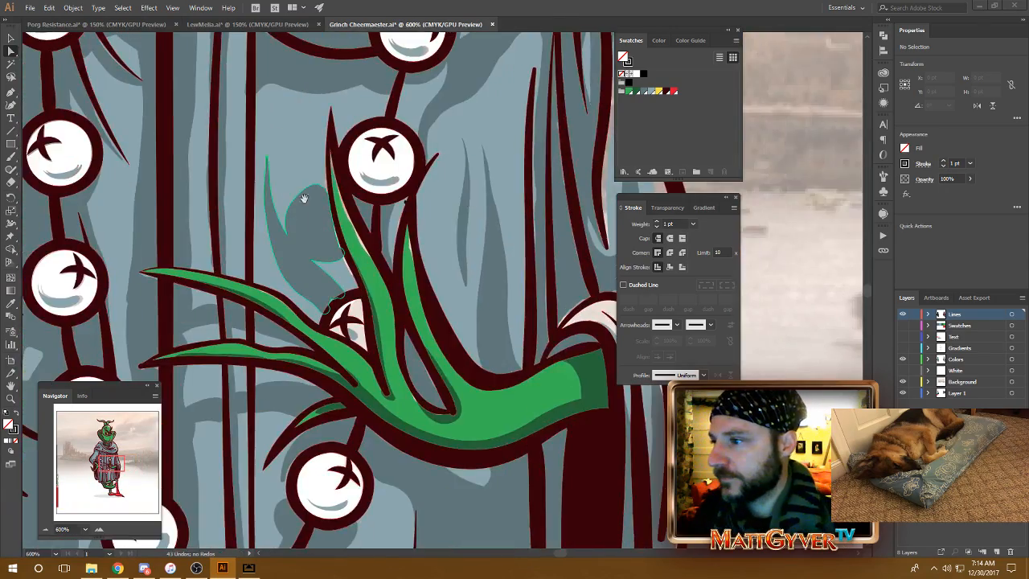
pyautogui.moveTo(303, 198); pyautogui.dragTo(527, 248)
pyautogui.scroll(5, 404, 292)
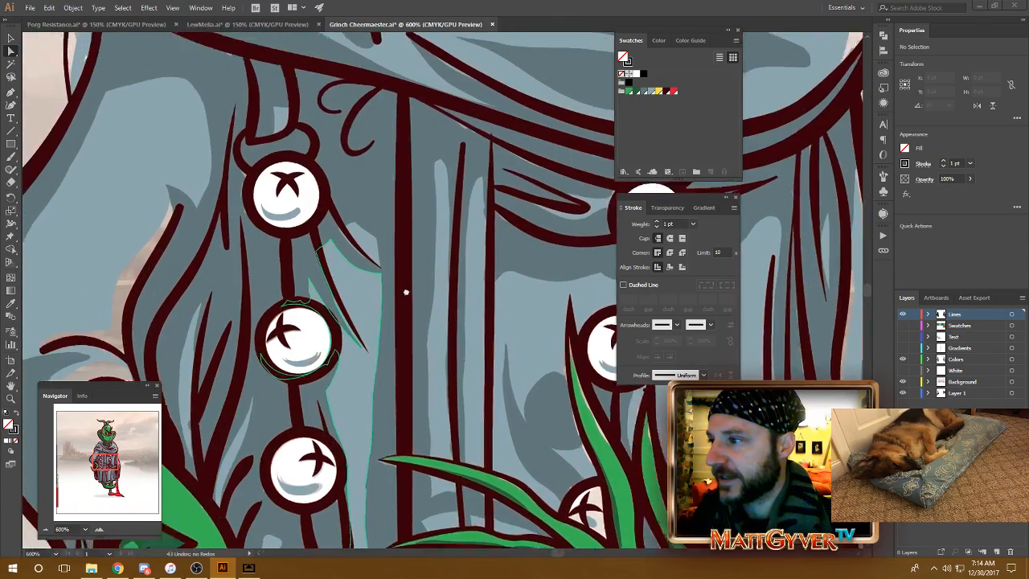
pyautogui.scroll(1, 391, 233)
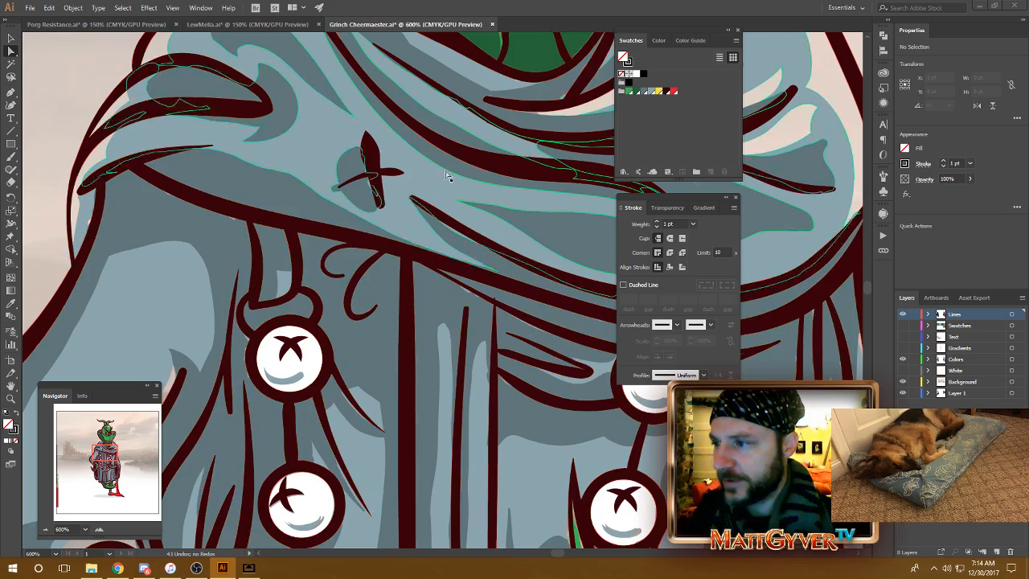
pyautogui.scroll(3, 372, 252)
pyautogui.scroll(2, 373, 252)
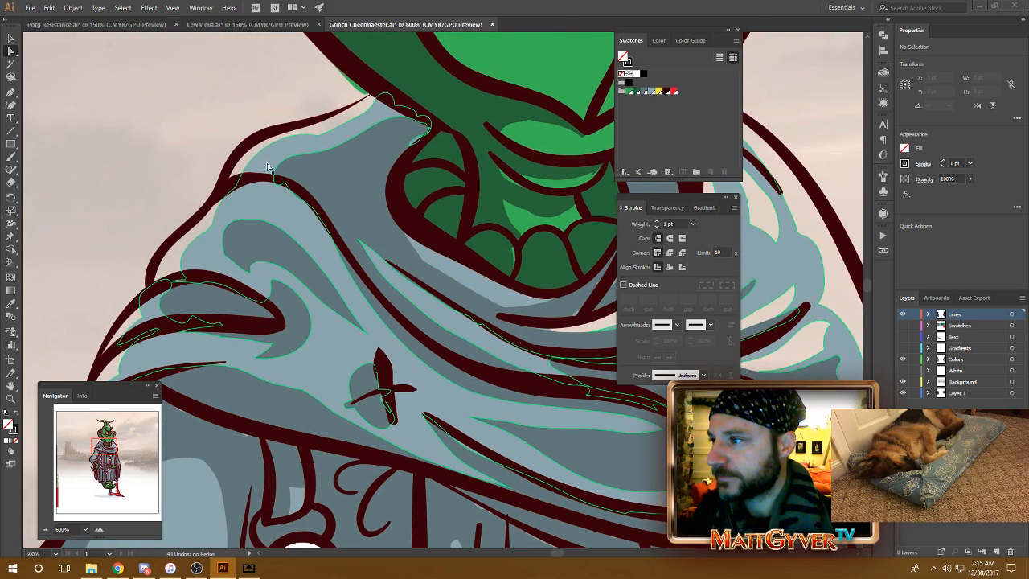
pyautogui.hotkey('ctrl', '-')
pyautogui.hotkey('ctrl', '-')
pyautogui.hotkey('ctrl', '-')
pyautogui.hotkey('ctrl', '-')
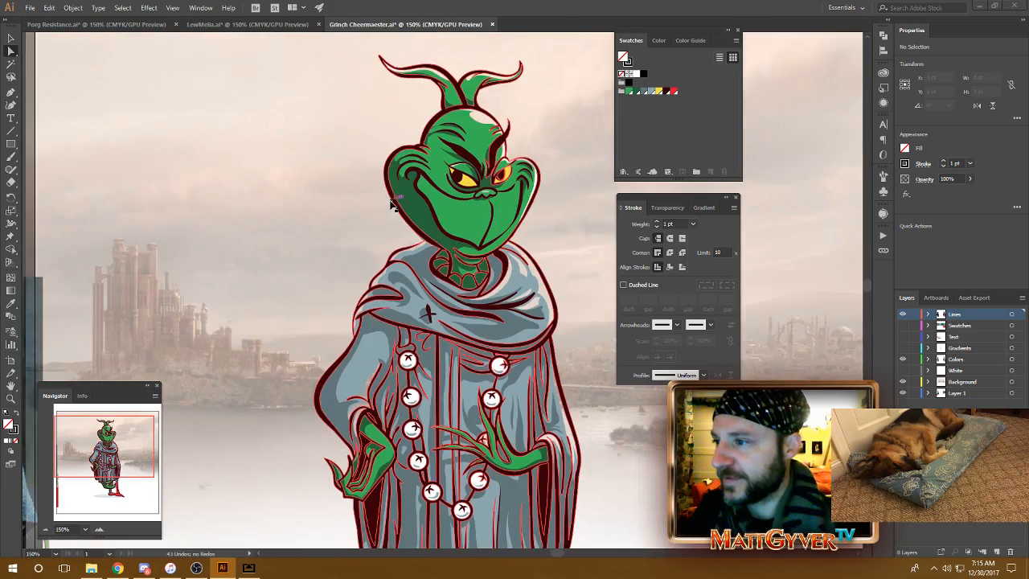
pyautogui.moveTo(482, 312); pyautogui.dragTo(390, 217)
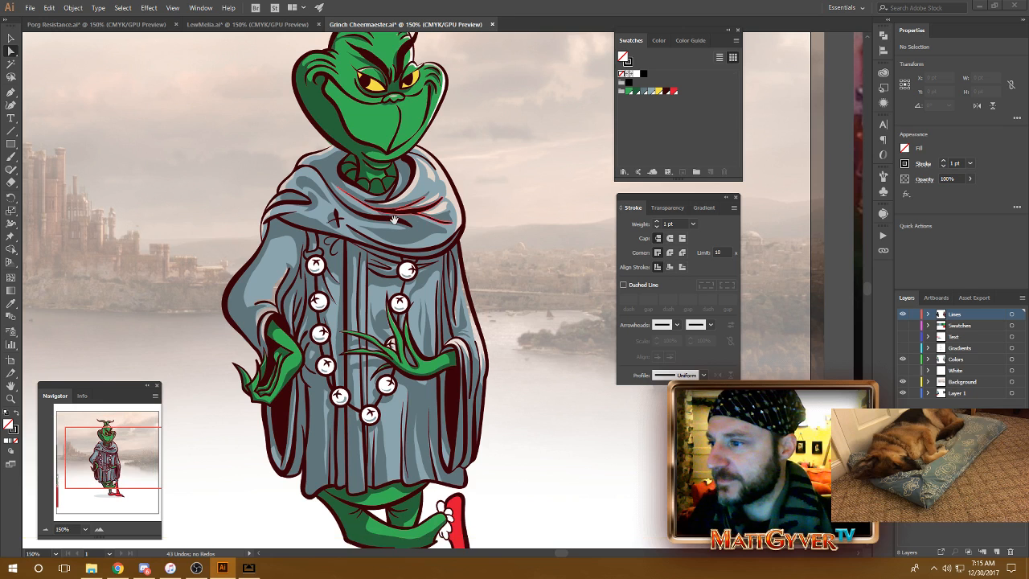
# Show the White and Gradients layers, toggling Gradients to compare the robe with and without halftone shading
pyautogui.click(902, 370)
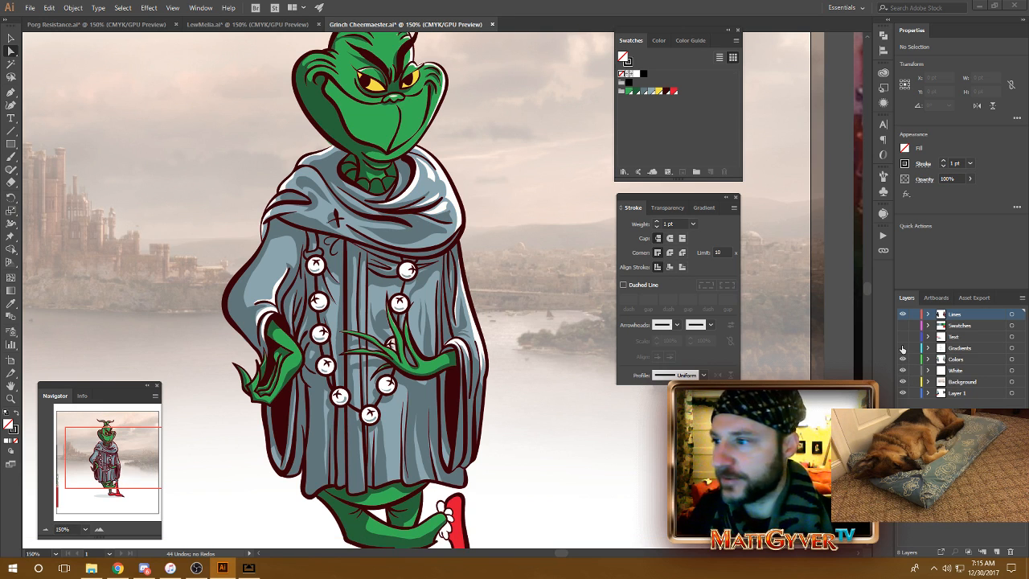
pyautogui.click(902, 348)
pyautogui.click(902, 348)
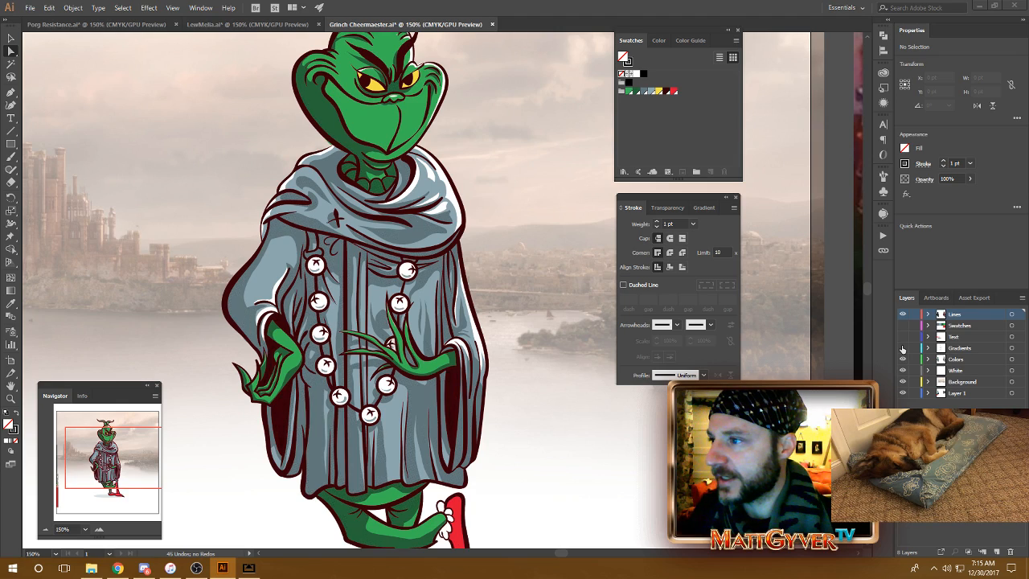
pyautogui.click(903, 348)
pyautogui.scroll(5, 349, 293)
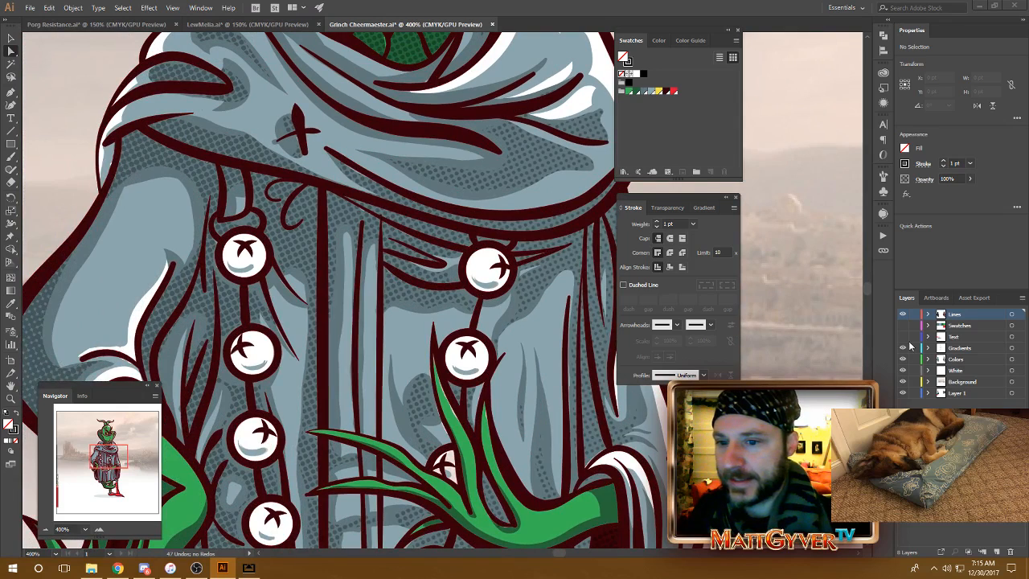
pyautogui.click(902, 348)
pyautogui.click(902, 348)
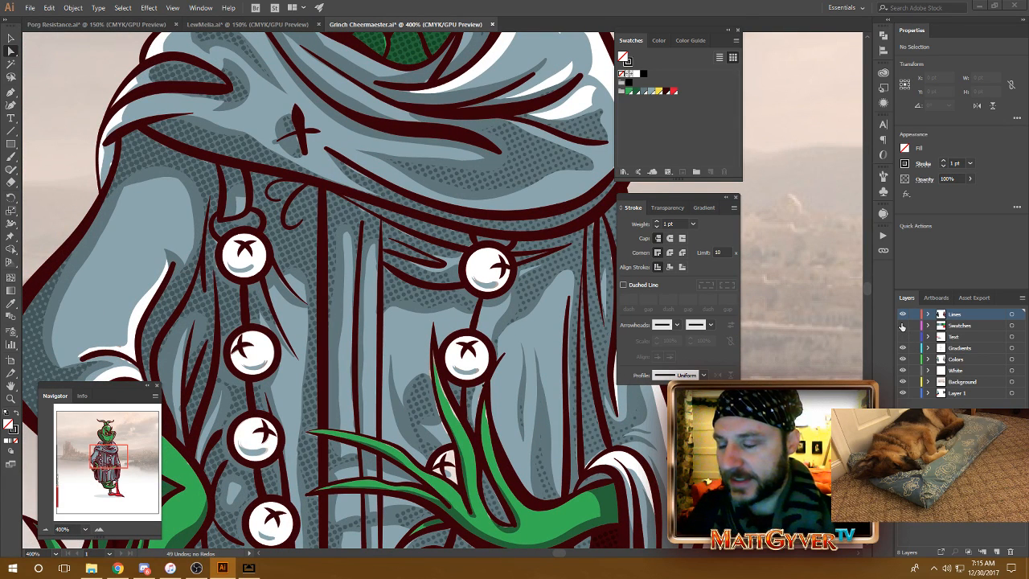
# Show the Swatches and Text layers and review the full Grinch illustration with its title and reference images
pyautogui.scroll(-5, 427, 367)
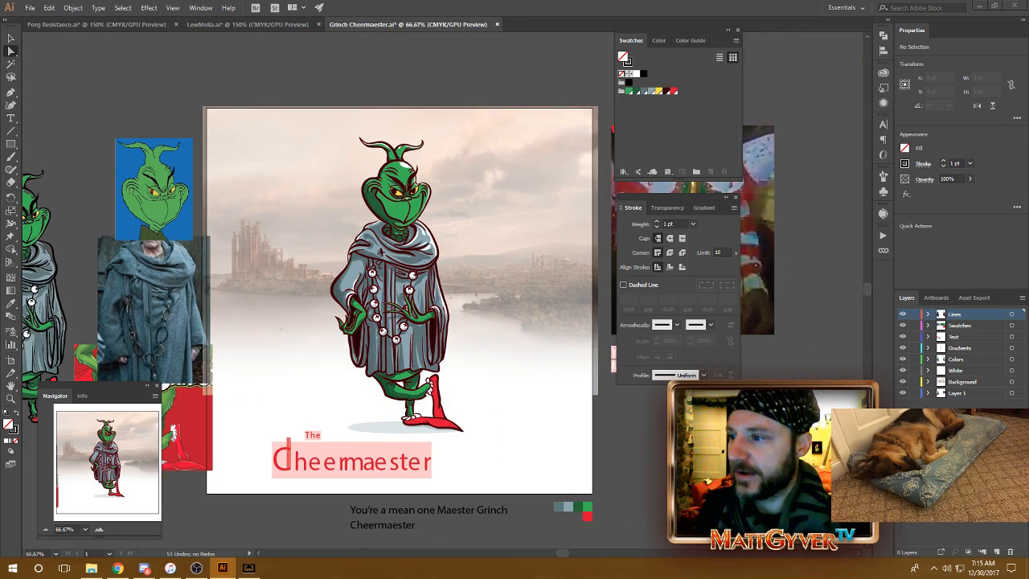
pyautogui.hotkey('ctrl', '=')
pyautogui.hotkey('ctrl', '=')
pyautogui.moveTo(383, 271); pyautogui.dragTo(464, 381)
pyautogui.click(141, 118)
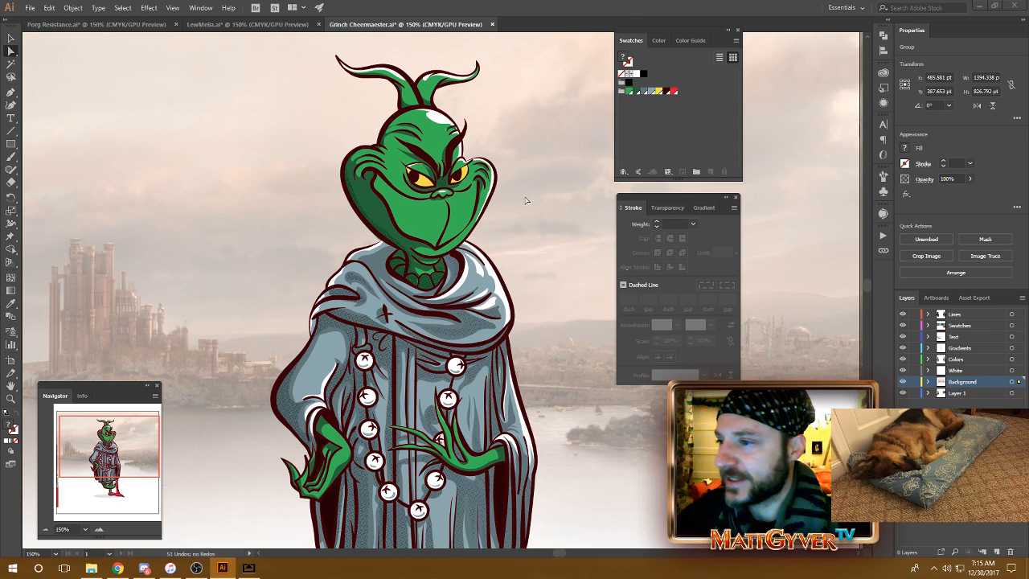
pyautogui.click(10, 161)
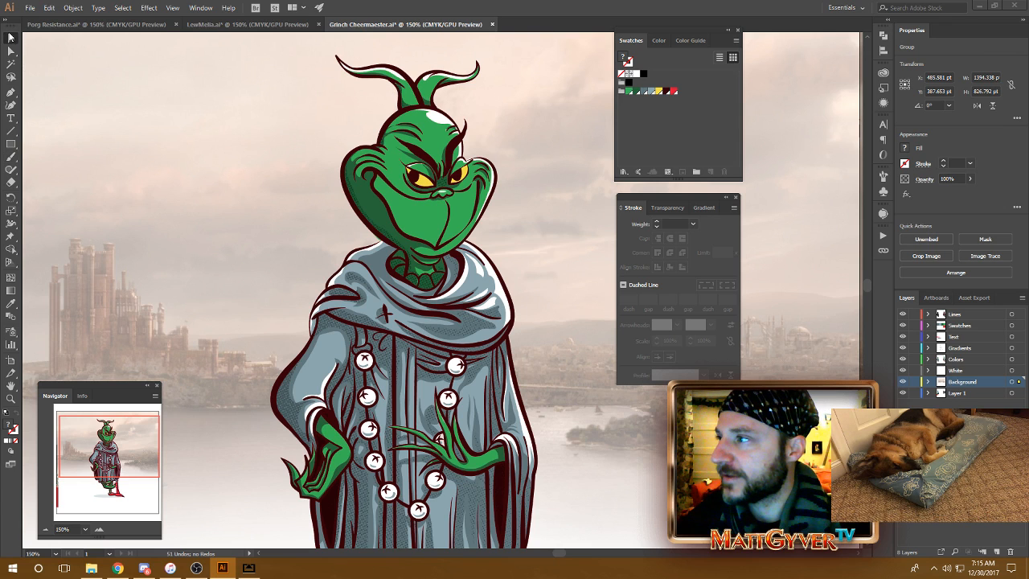
pyautogui.press('v')
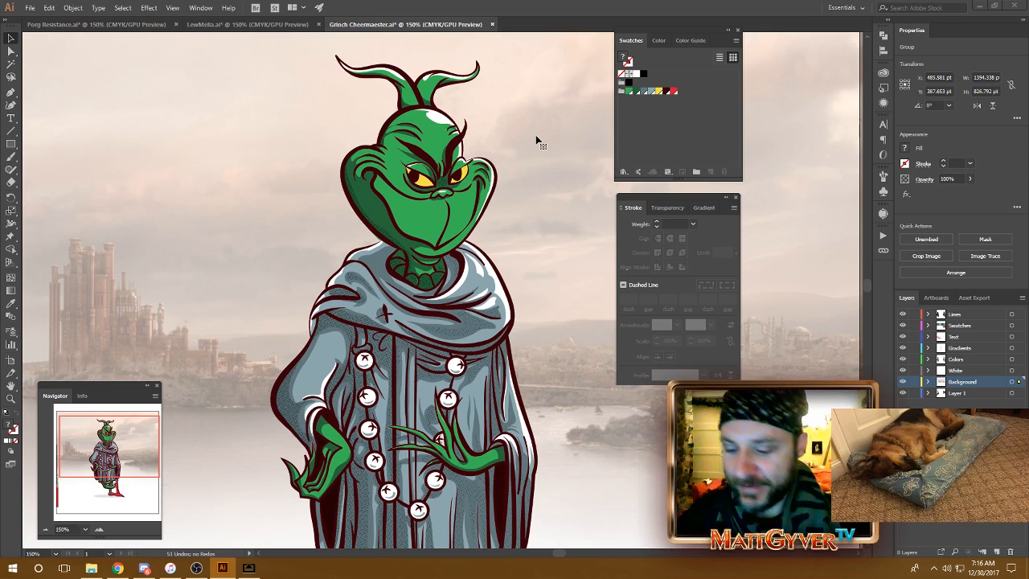
pyautogui.hotkey('ctrl', '-')
pyautogui.hotkey('ctrl', '-')
pyautogui.moveTo(538, 201); pyautogui.dragTo(488, 120)
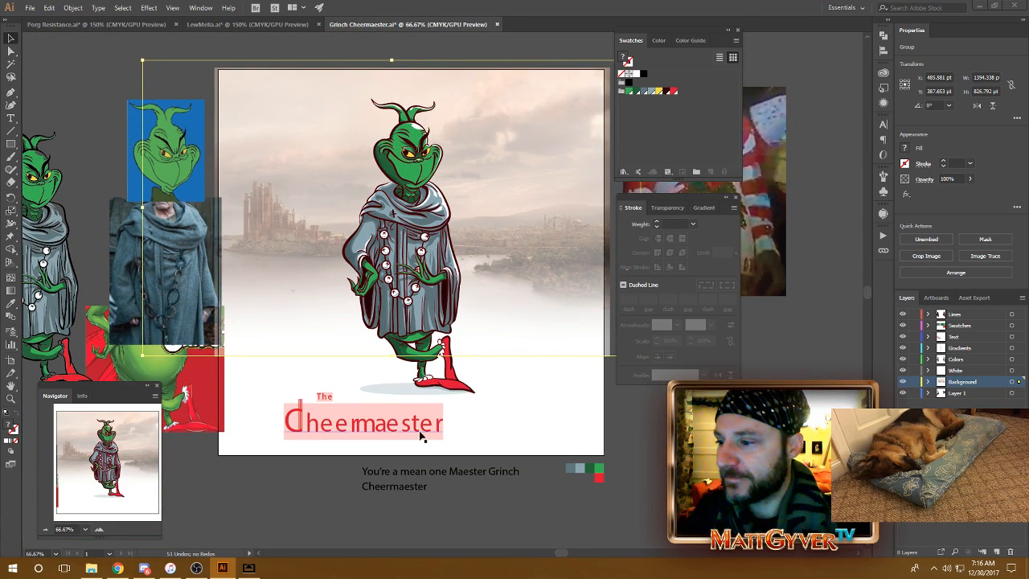
# Deselect everything and close the Grinch Cheermaester document without saving its changes
pyautogui.hotkey('ctrl', 'shift', 'a')
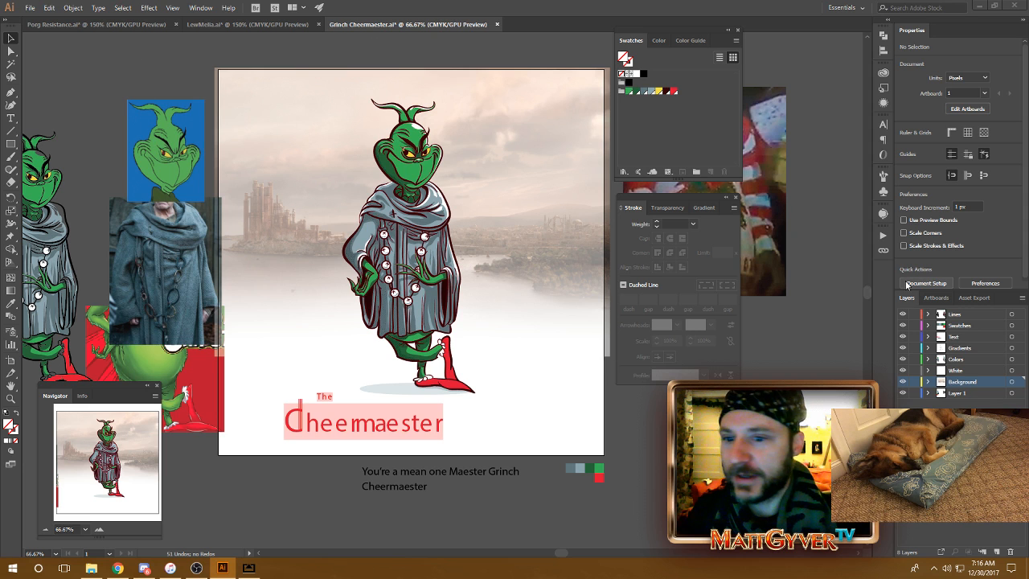
pyautogui.click(497, 25)
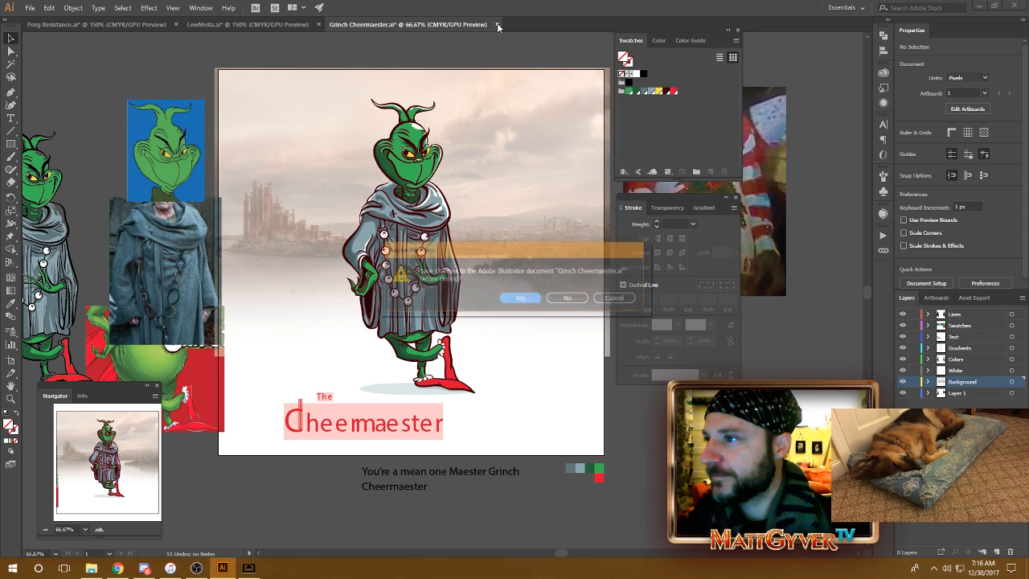
pyautogui.click(569, 300)
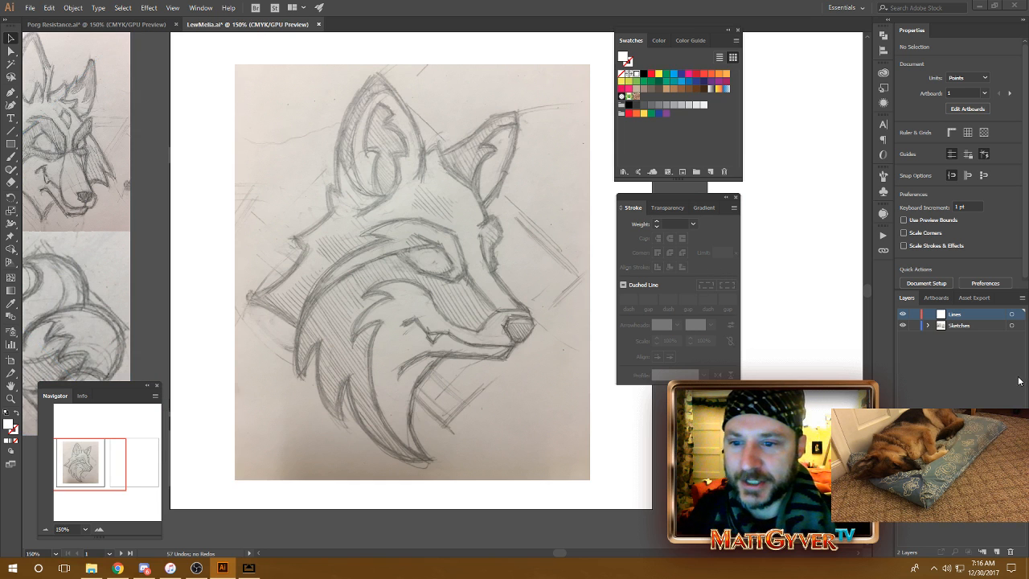
# Look over the alternative fox sketches beside the artboard and return to the main fox head sketch
pyautogui.moveTo(241, 245); pyautogui.dragTo(526, 265)
pyautogui.moveTo(303, 297); pyautogui.dragTo(339, 268)
pyautogui.moveTo(425, 206); pyautogui.dragTo(361, 250)
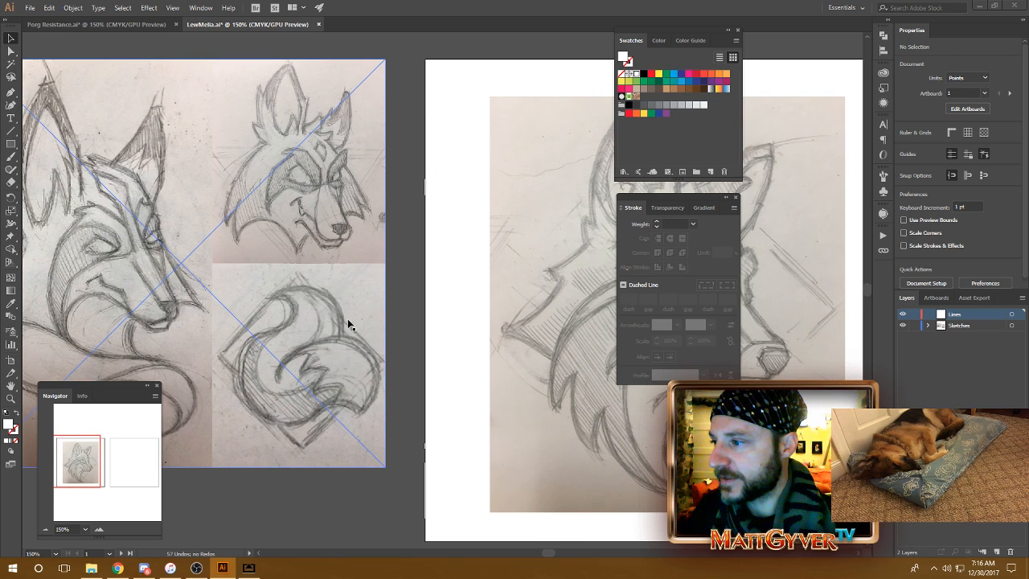
pyautogui.moveTo(313, 352); pyautogui.dragTo(438, 271)
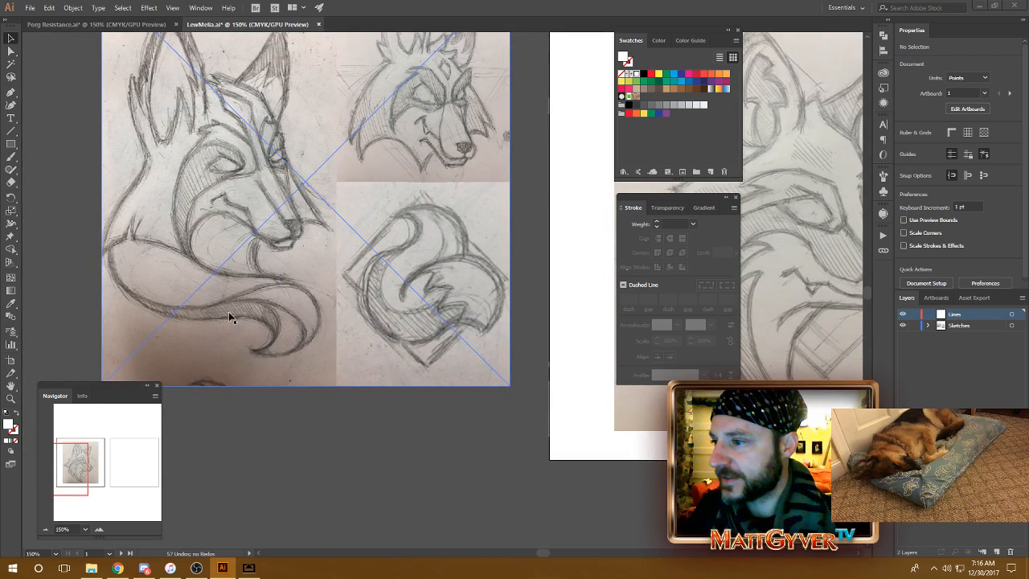
pyautogui.moveTo(589, 292); pyautogui.dragTo(343, 300)
pyautogui.moveTo(486, 288); pyautogui.dragTo(311, 319)
# Lock the Sketches layer and make it a template with images dimmed to 50%
pyautogui.click(914, 324)
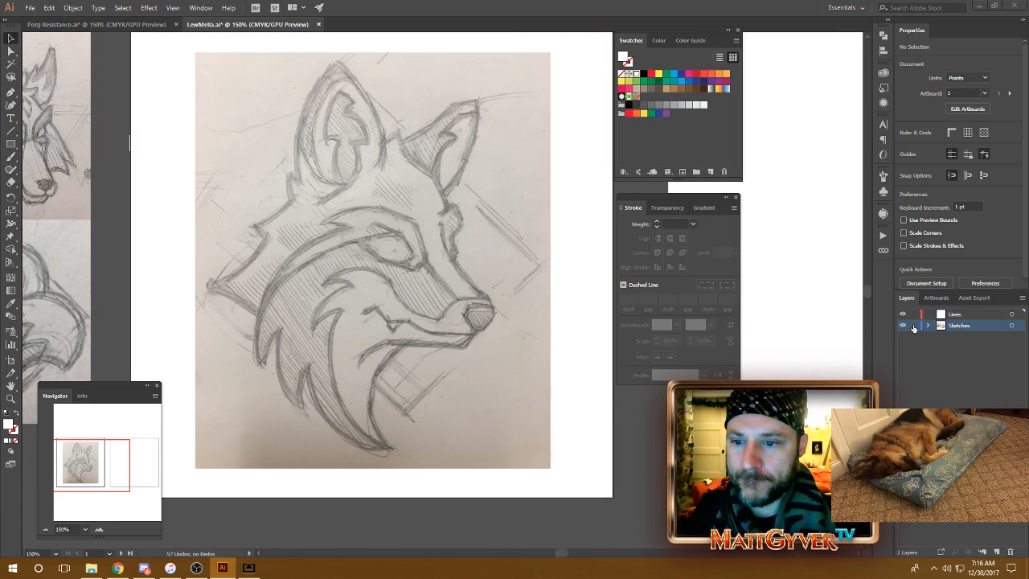
pyautogui.doubleClick(979, 329)
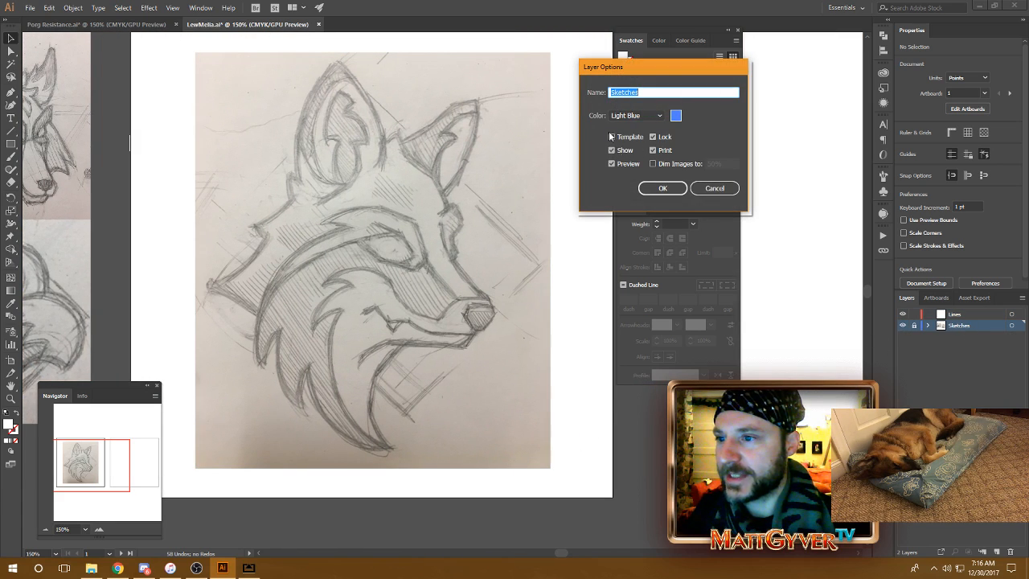
pyautogui.click(612, 137)
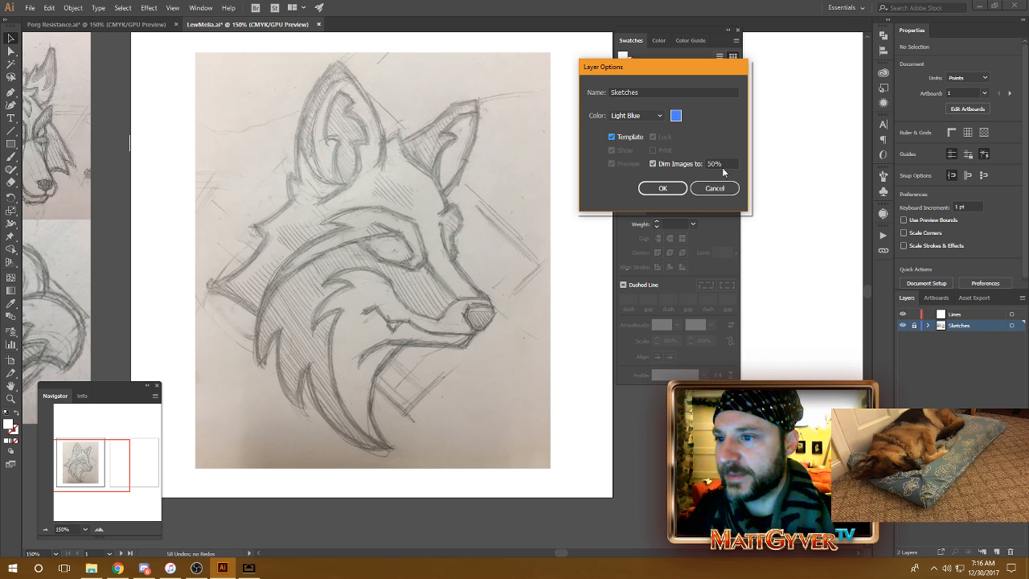
pyautogui.click(662, 188)
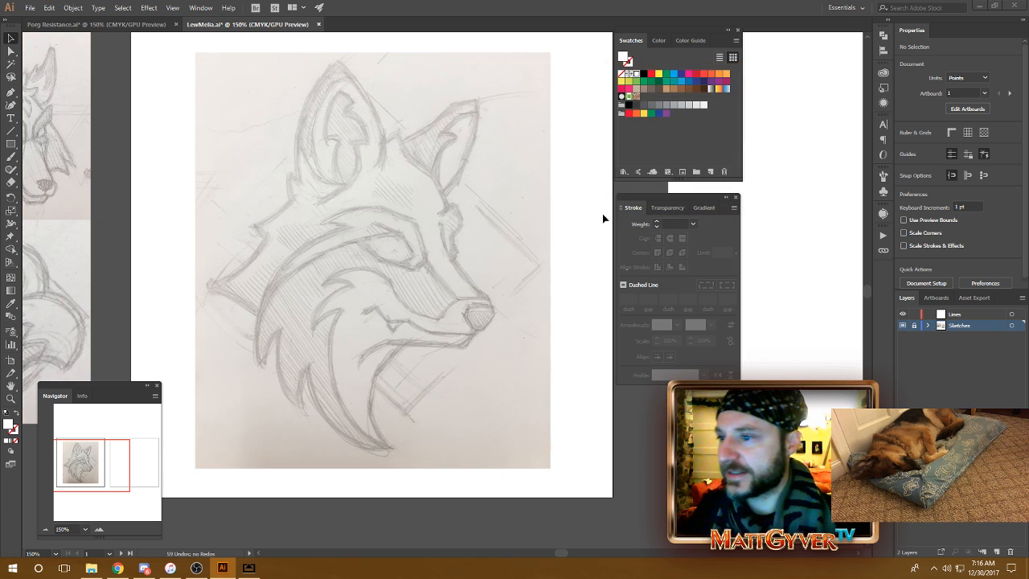
# On the Lines layer, start a Pen path tracing the fur tuft between the fox's ears
pyautogui.click(976, 314)
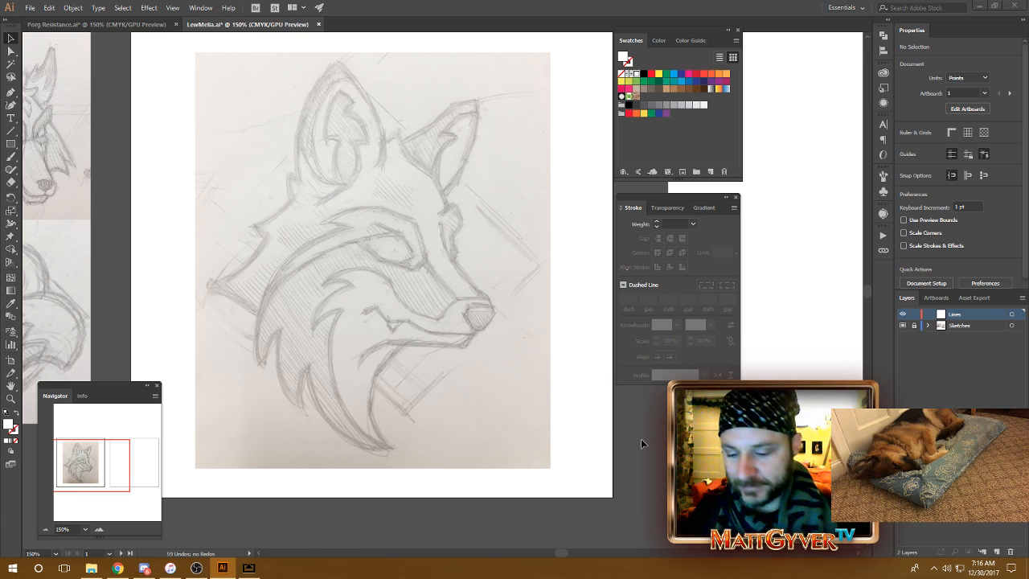
pyautogui.hotkey('ctrl', '=')
pyautogui.moveTo(472, 325); pyautogui.dragTo(504, 333)
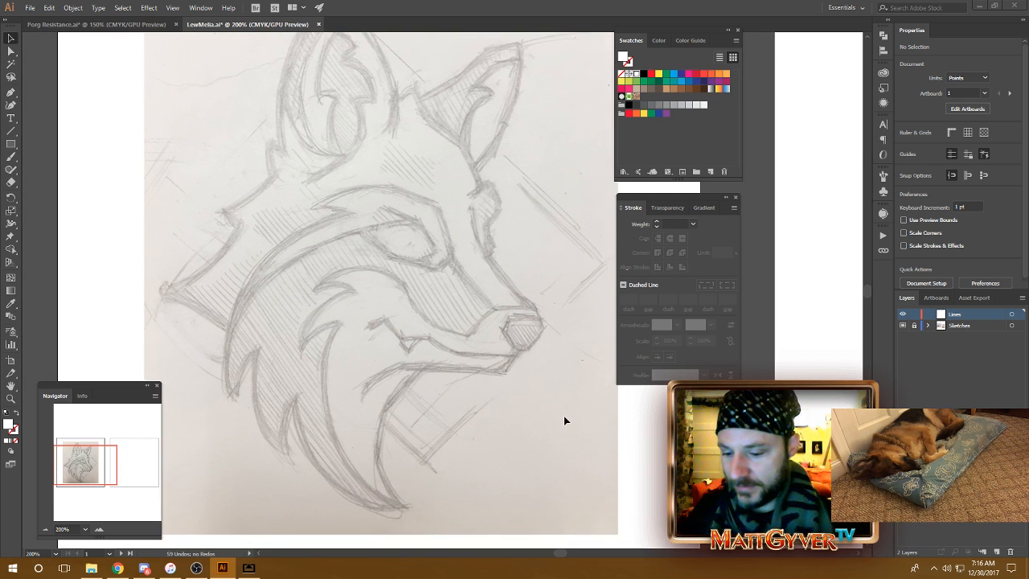
pyautogui.press('p')
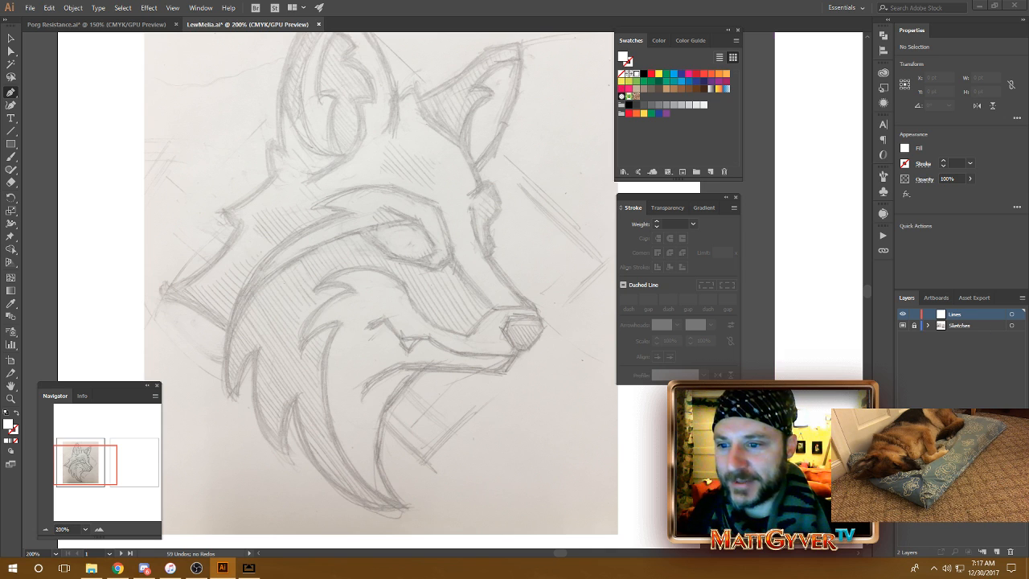
pyautogui.hscroll(10, 418, 377)
pyautogui.hscroll(-9, 379, 397)
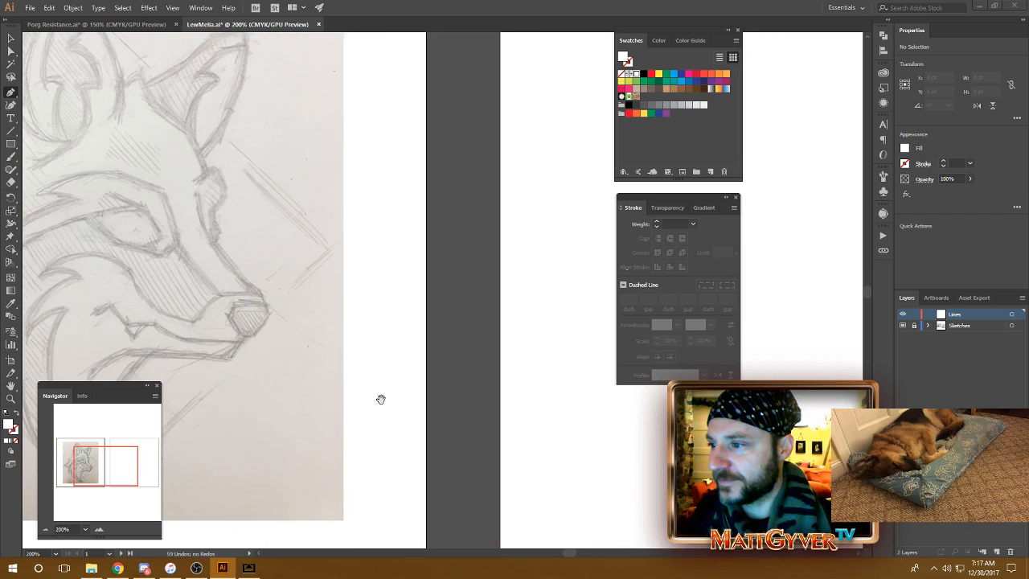
pyautogui.moveTo(624, 405); pyautogui.dragTo(643, 450)
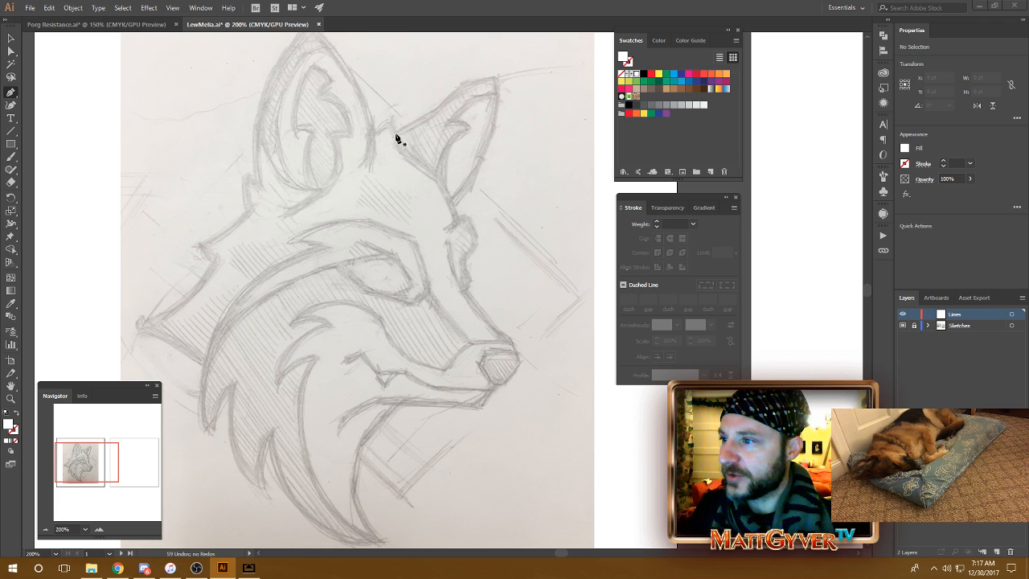
pyautogui.moveTo(377, 134); pyautogui.dragTo(414, 157)
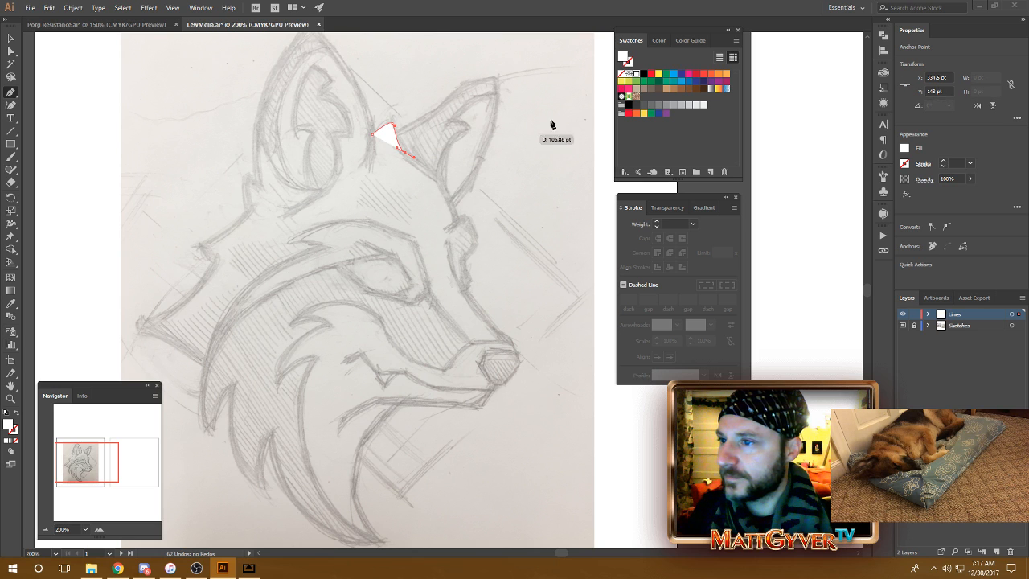
# Remove the fill from the ear tuft path and give it a black stroke
pyautogui.click(629, 63)
pyautogui.click(636, 73)
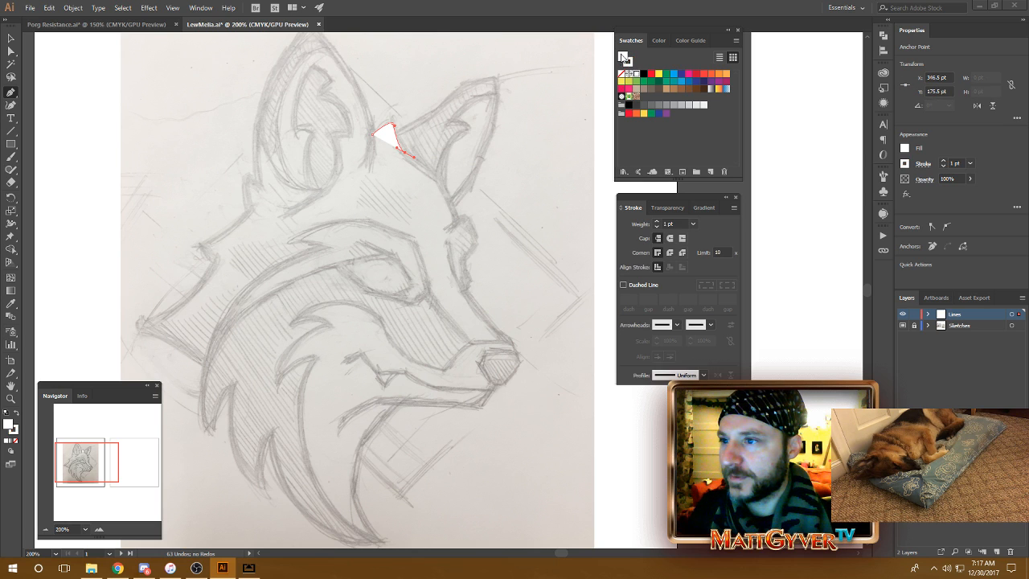
pyautogui.click(622, 58)
pyautogui.click(622, 74)
pyautogui.click(630, 64)
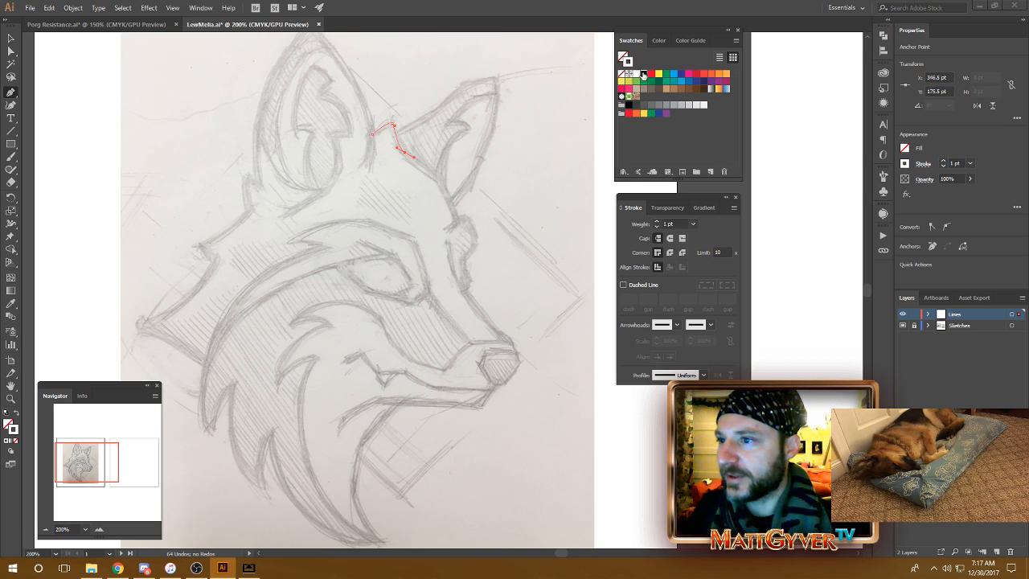
pyautogui.click(643, 73)
# Set the tuft path's stroke weight to 8 pt
pyautogui.click(673, 223)
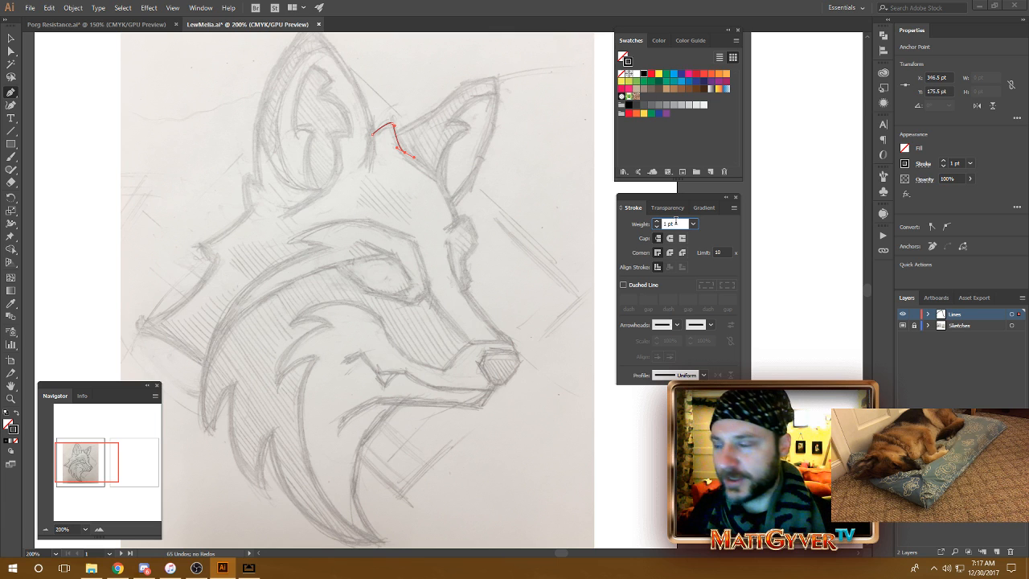
pyautogui.press('Up')
pyautogui.press('Up')
pyautogui.press('Up')
pyautogui.press('Up')
pyautogui.press('Up')
pyautogui.press('Up')
pyautogui.press('Up')
pyautogui.press('Up')
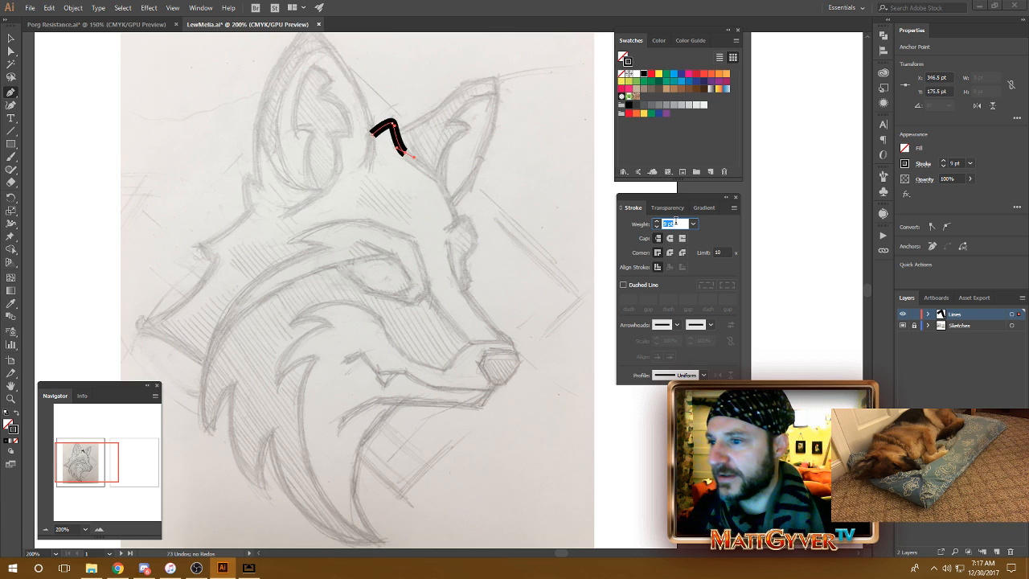
pyautogui.press('Up')
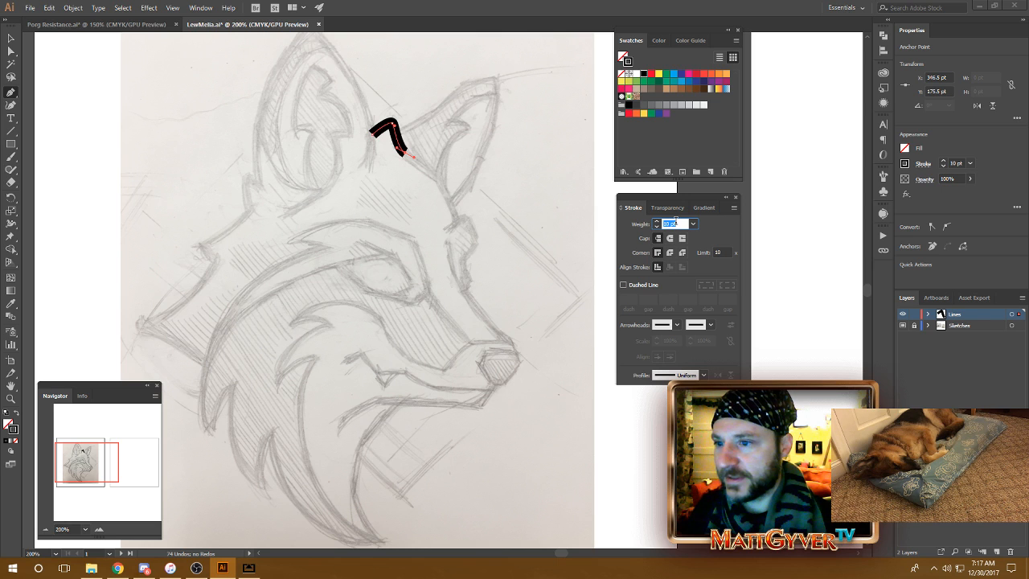
pyautogui.press('Down')
pyautogui.press('Down')
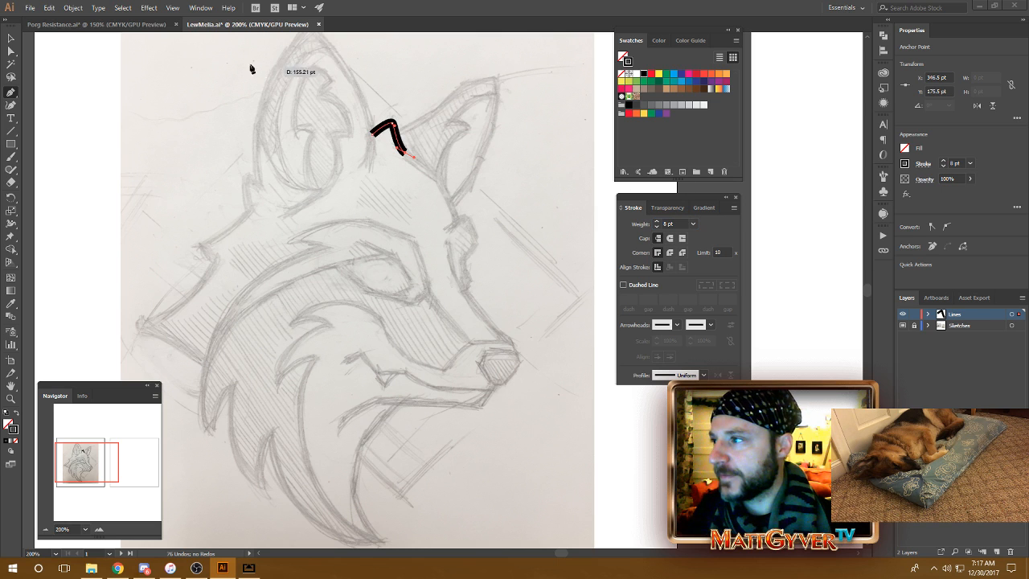
# Deselect the tuft path and inspect it over the template sketch in Outline view
pyautogui.click(11, 38)
pyautogui.click(62, 69)
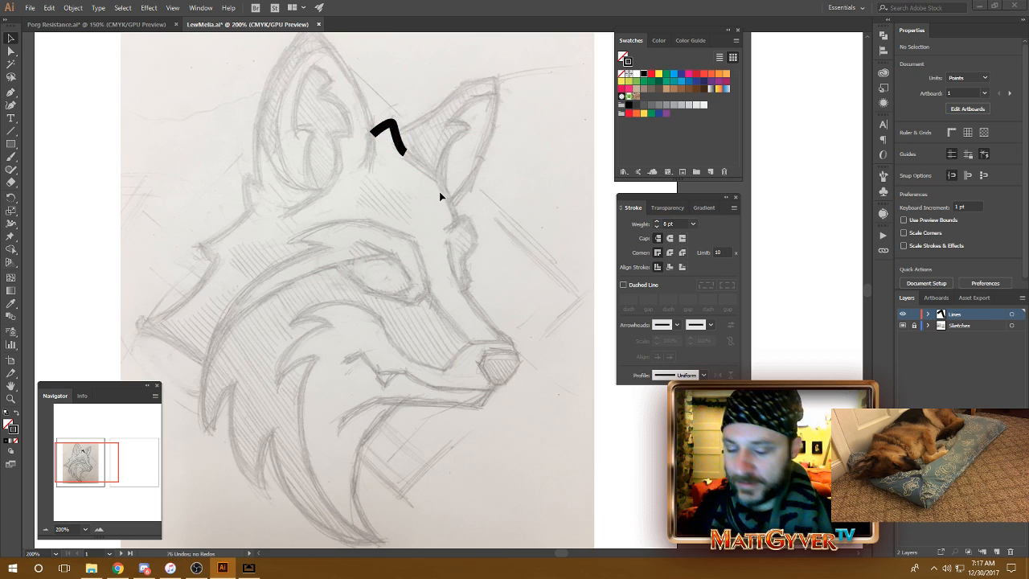
pyautogui.hotkey('ctrl', 'y')
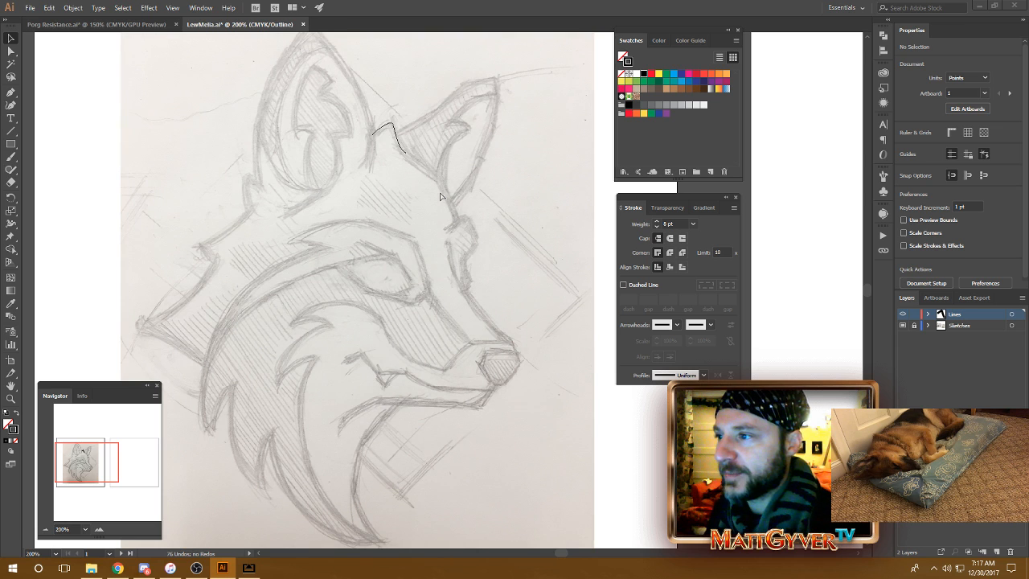
pyautogui.moveTo(414, 117); pyautogui.dragTo(368, 162)
pyautogui.click(461, 121)
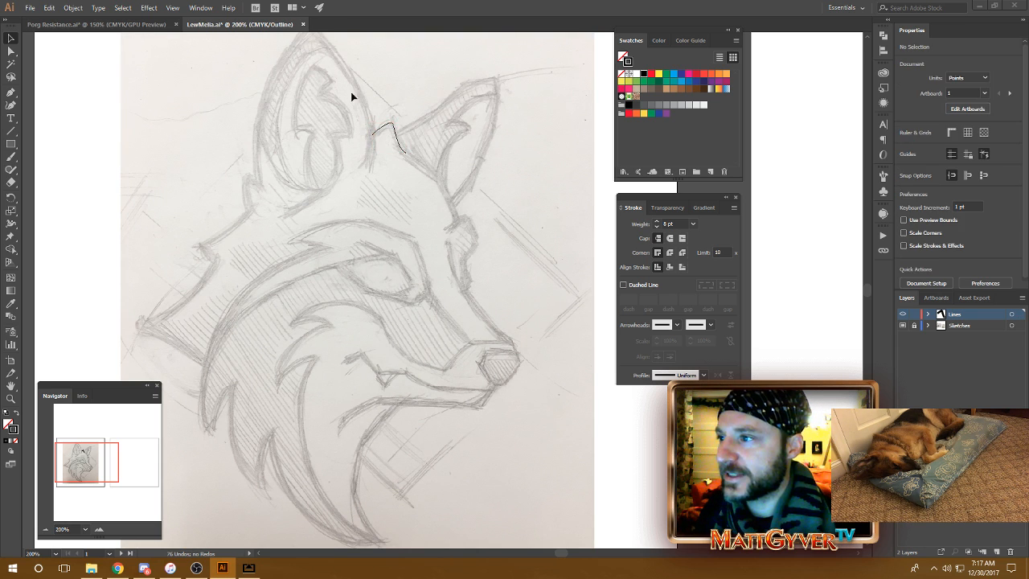
# Review the Sketches layer's template and dimming options without changing them, and return to Preview mode
pyautogui.doubleClick(987, 328)
pyautogui.click(632, 140)
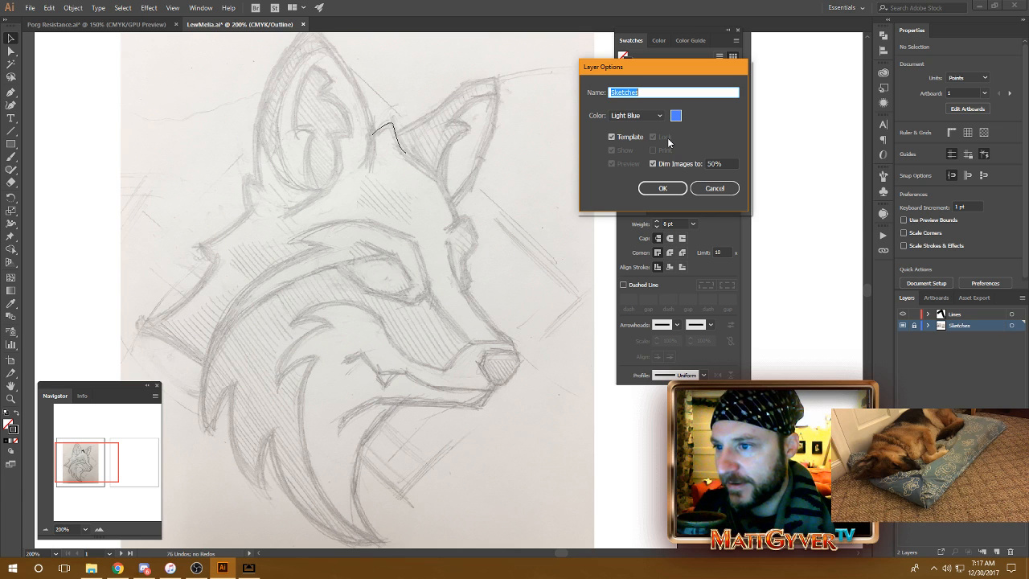
pyautogui.click(706, 189)
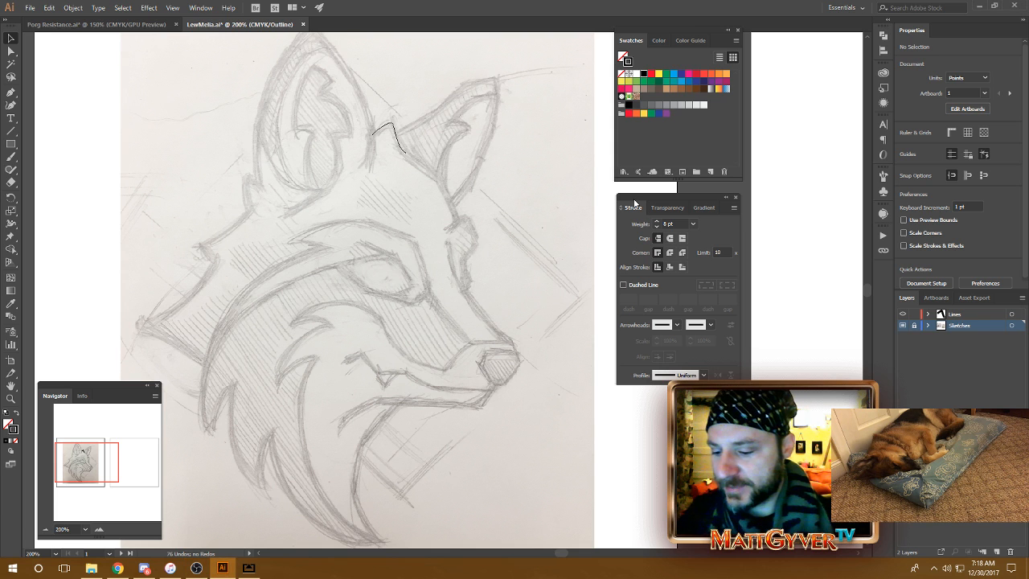
pyautogui.hotkey('ctrl', 'y')
# Select the tuft path and try projecting caps and a round corner join, restoring the butt cap and miter join
pyautogui.hotkey('ctrl', '+')
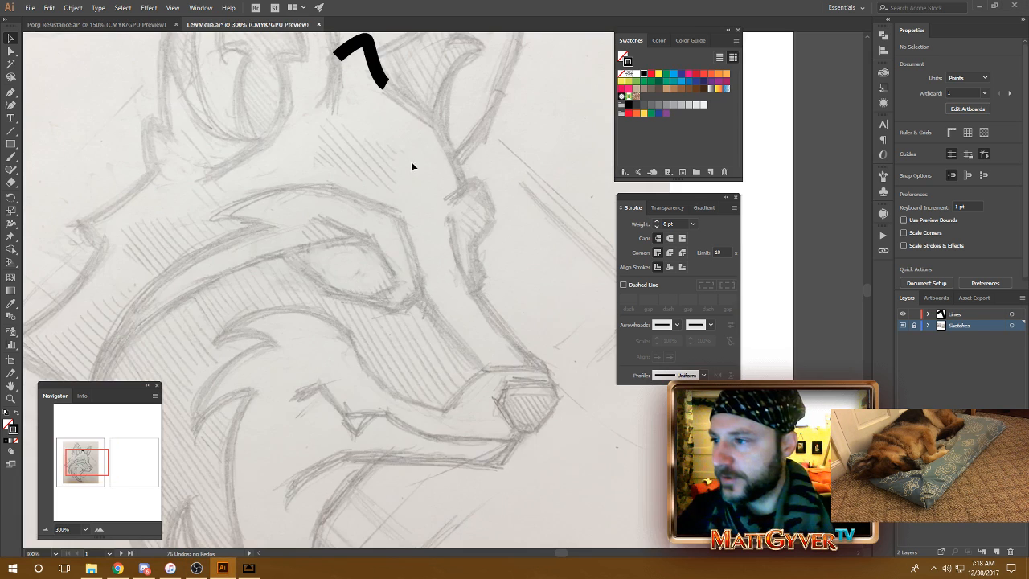
pyautogui.moveTo(405, 102); pyautogui.dragTo(426, 183)
pyautogui.moveTo(370, 160); pyautogui.dragTo(448, 201)
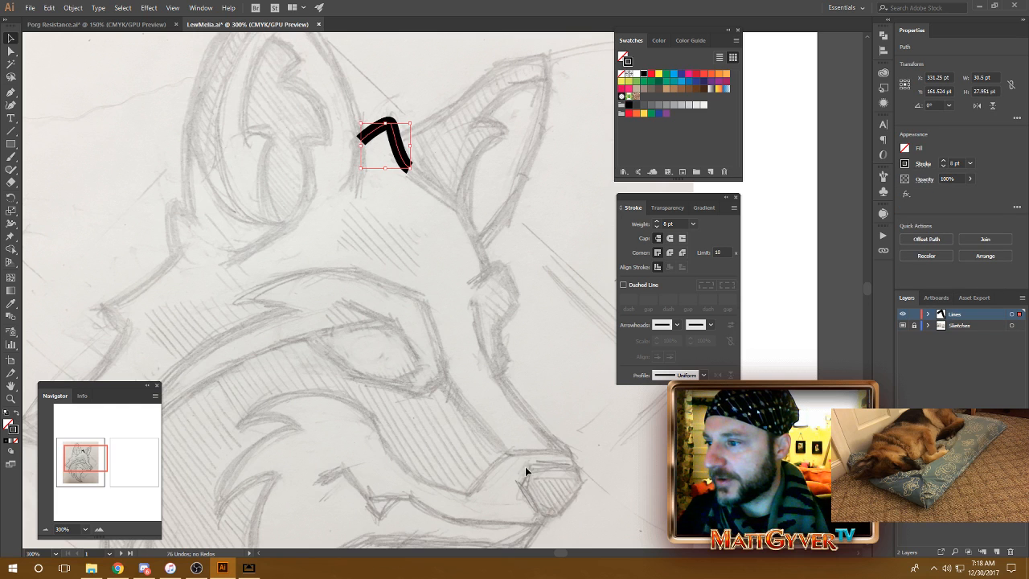
pyautogui.scroll(-3, 305, 250)
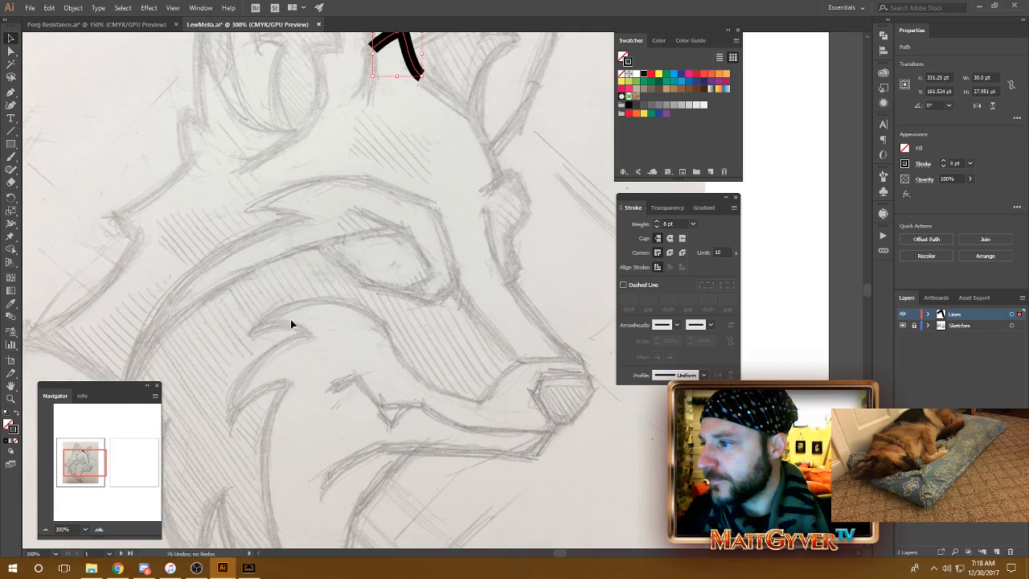
pyautogui.scroll(2, 409, 143)
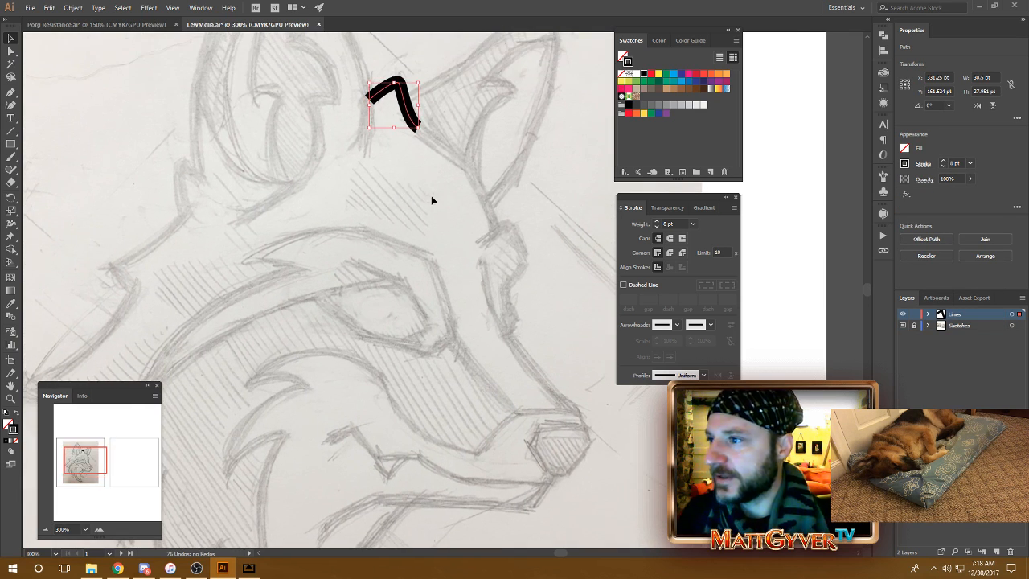
pyautogui.click(683, 239)
pyautogui.click(657, 239)
pyautogui.click(670, 254)
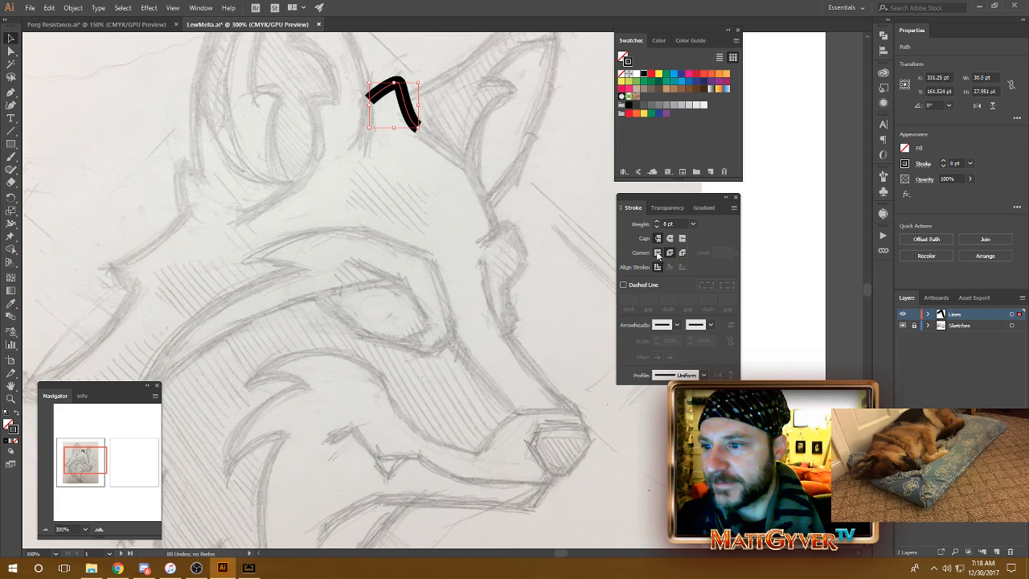
pyautogui.click(659, 253)
# Continue the tuft path with the Pen tool from its lower end, along the forehead down to the far brow
pyautogui.moveTo(455, 140); pyautogui.dragTo(483, 185)
pyautogui.press('p')
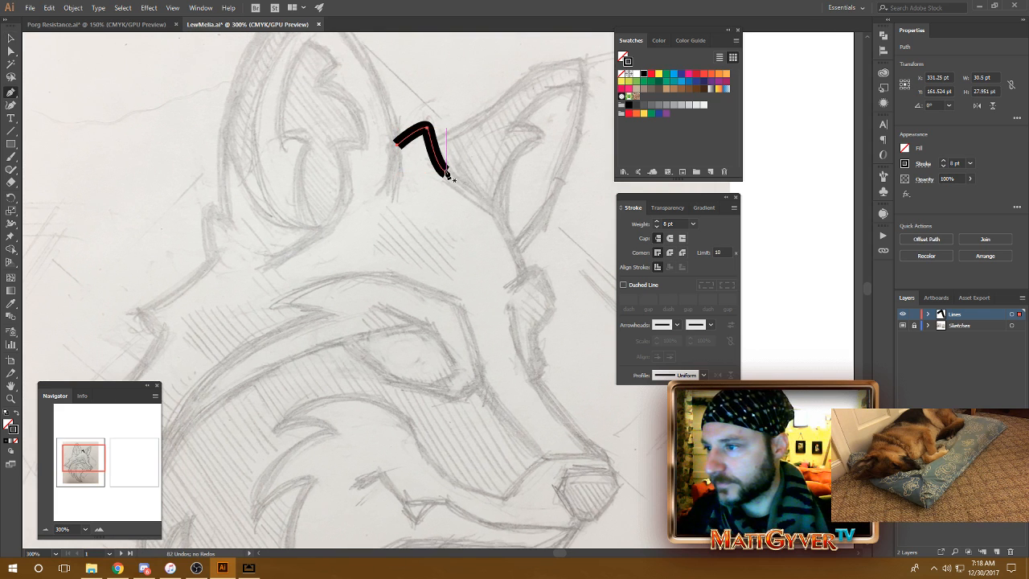
pyautogui.click(446, 174)
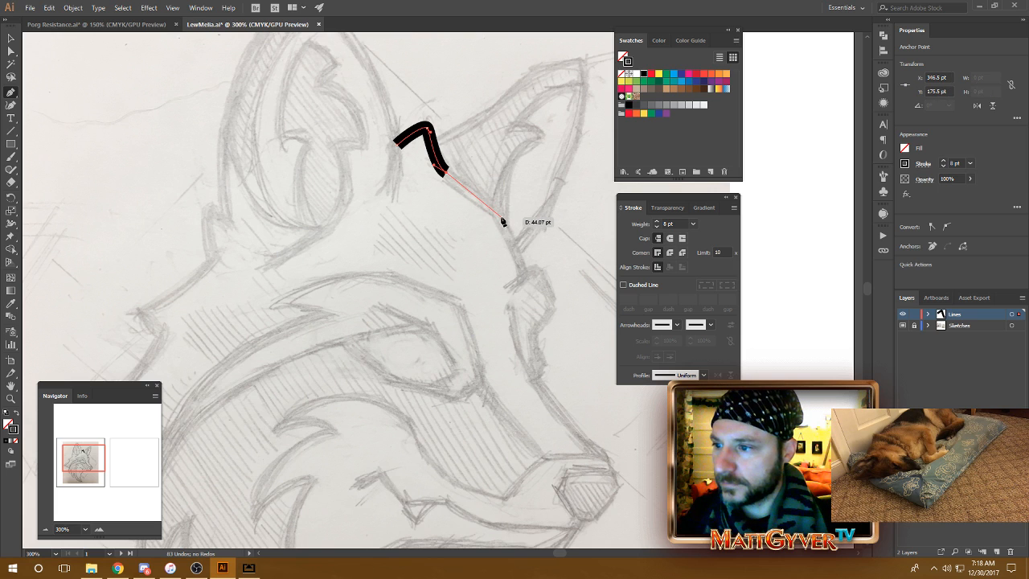
pyautogui.moveTo(512, 234); pyautogui.dragTo(512, 234)
pyautogui.moveTo(525, 275); pyautogui.dragTo(529, 292)
# Trace the fox's upper mouth line as a new Pen path from the cheek crease to just below the nose
pyautogui.press('space')
pyautogui.moveTo(548, 249); pyautogui.dragTo(530, 295)
pyautogui.press('space')
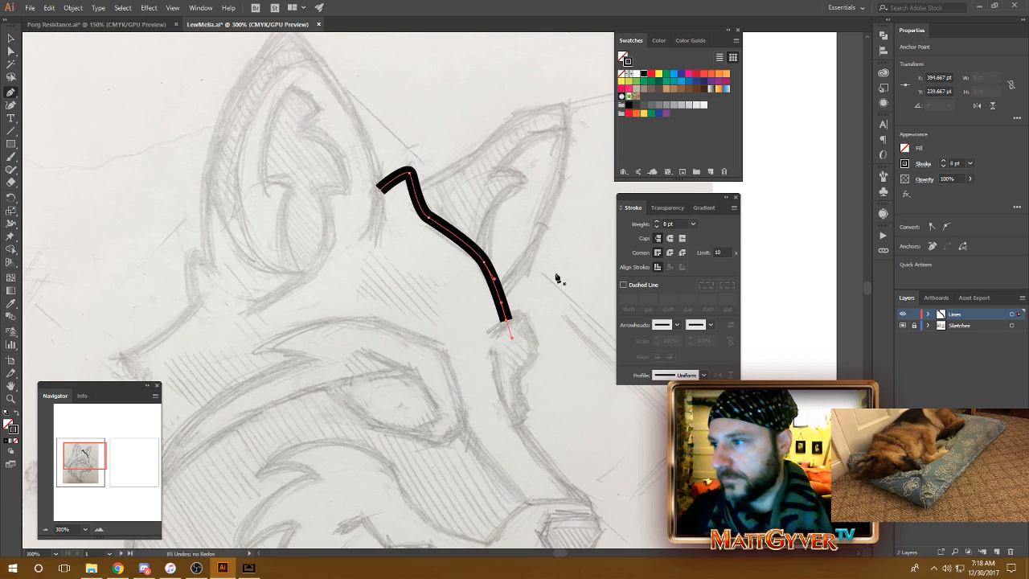
pyautogui.moveTo(370, 234); pyautogui.dragTo(498, 217)
pyautogui.moveTo(471, 515)
pyautogui.mouseDown()
pyautogui.moveTo(488, 281)
pyautogui.moveTo(415, 237)
pyautogui.mouseUp()
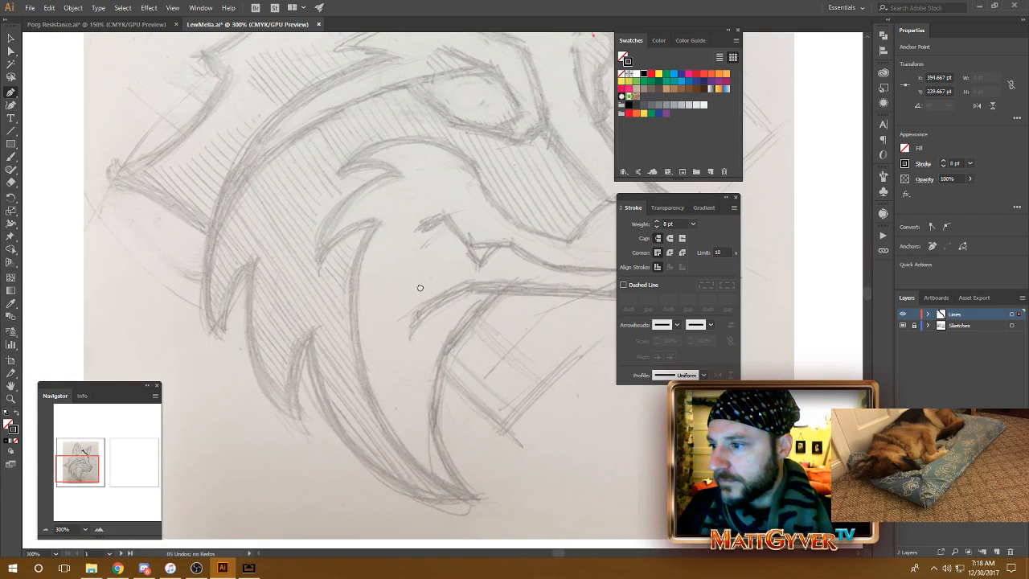
pyautogui.press('space')
pyautogui.moveTo(520, 288); pyautogui.dragTo(450, 302)
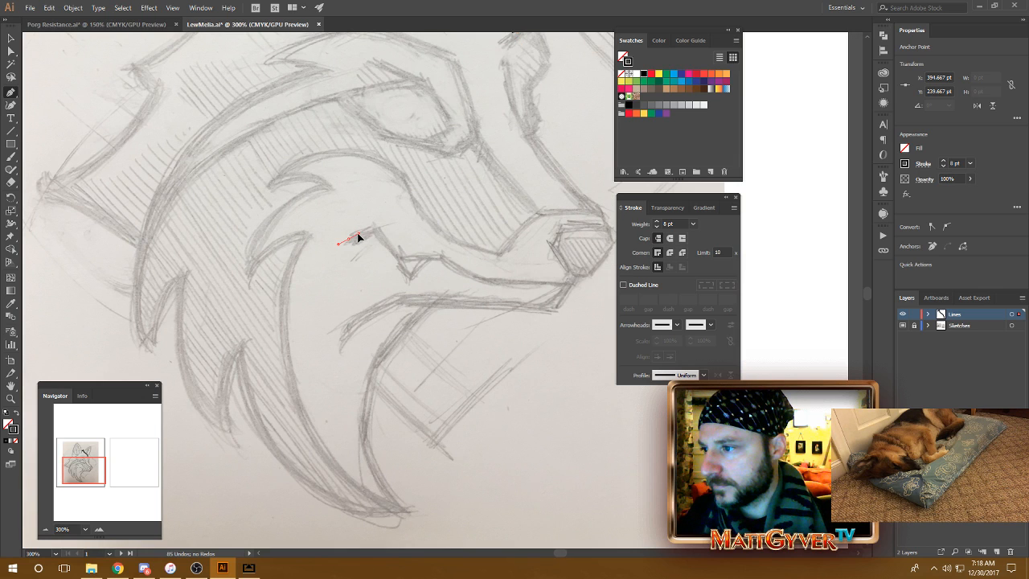
pyautogui.click(375, 228)
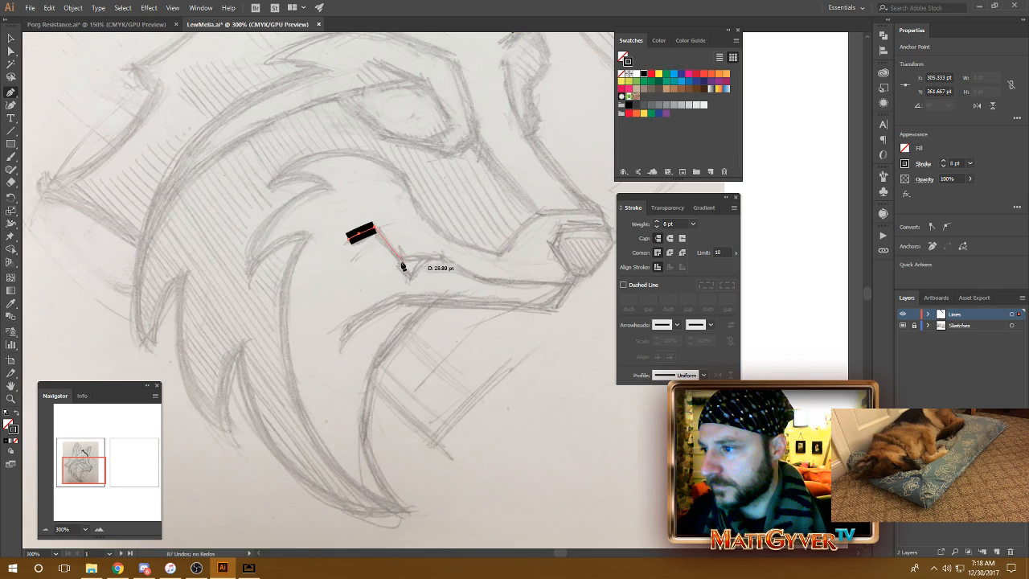
pyautogui.click(400, 258)
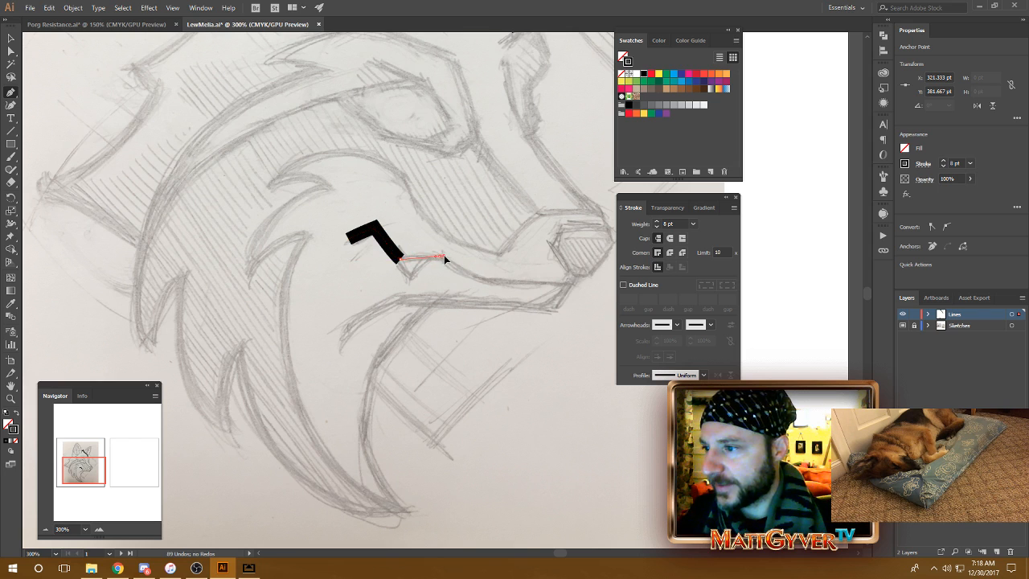
pyautogui.click(441, 258)
pyautogui.moveTo(442, 259); pyautogui.dragTo(465, 278)
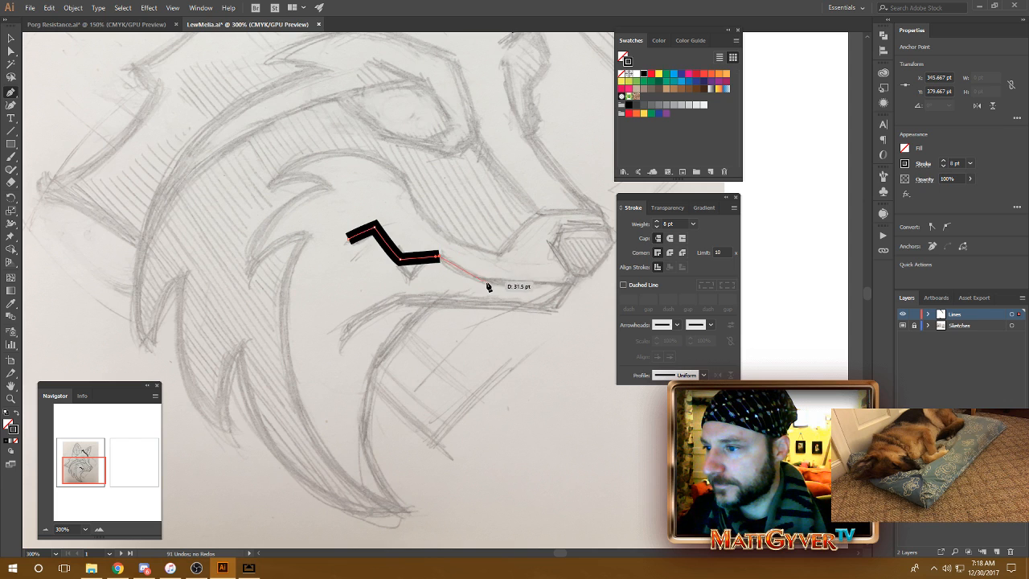
pyautogui.click(489, 282)
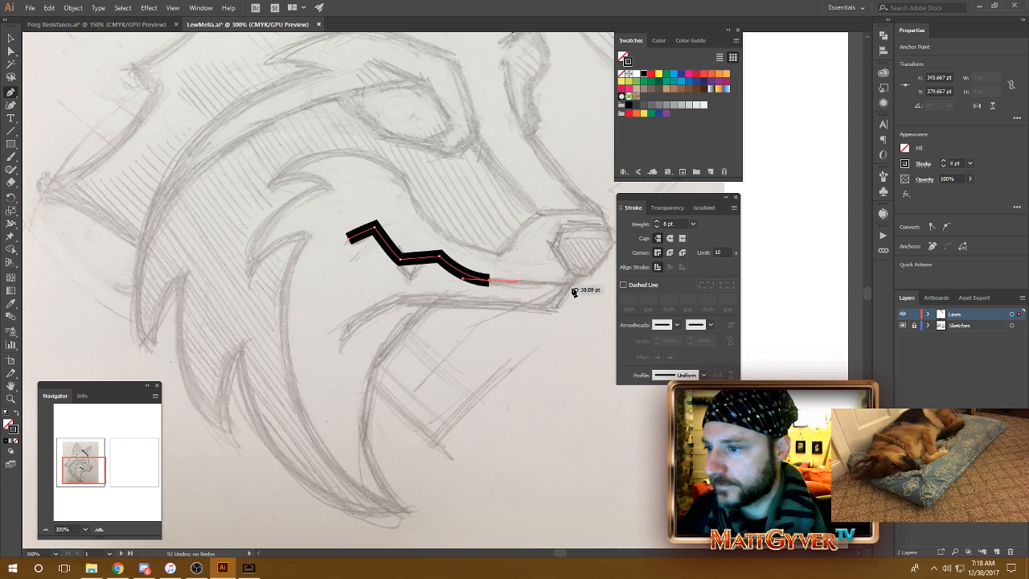
pyautogui.click(573, 285)
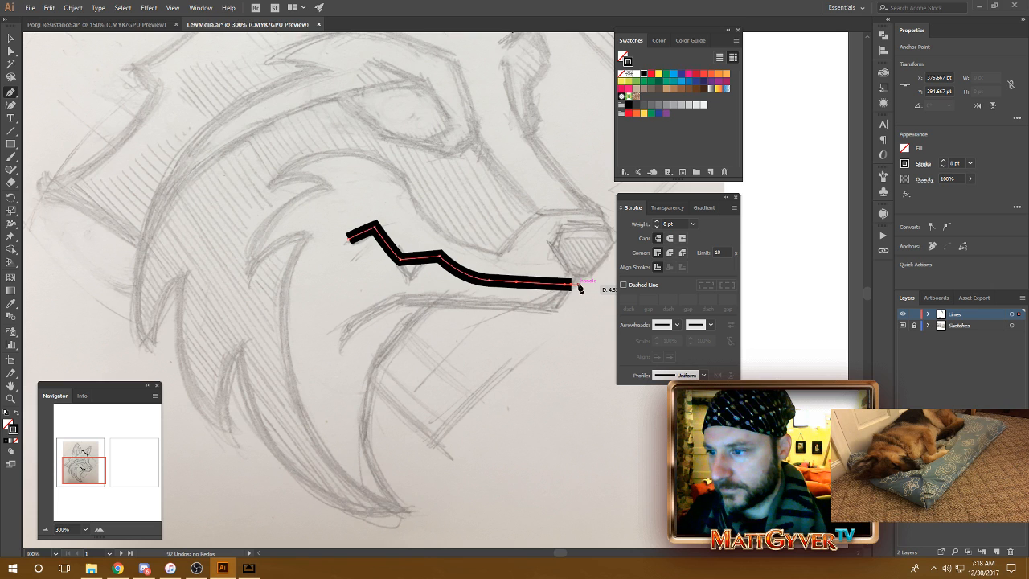
# Retract the mouth path's end handle, extend the path around the chin and back along the lower jaw, and deselect it
pyautogui.moveTo(579, 287); pyautogui.dragTo(509, 345)
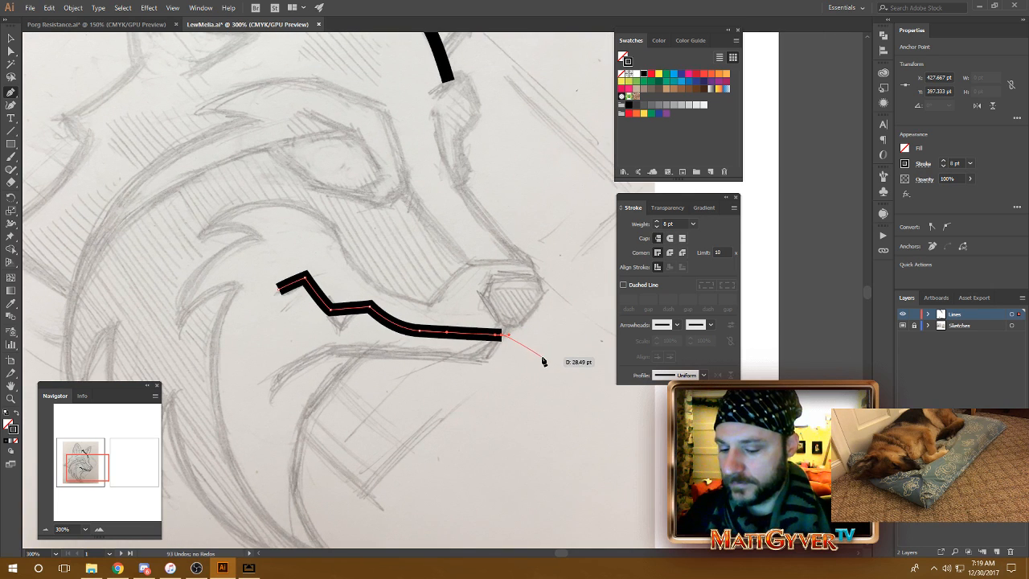
pyautogui.click(502, 336)
pyautogui.press('a')
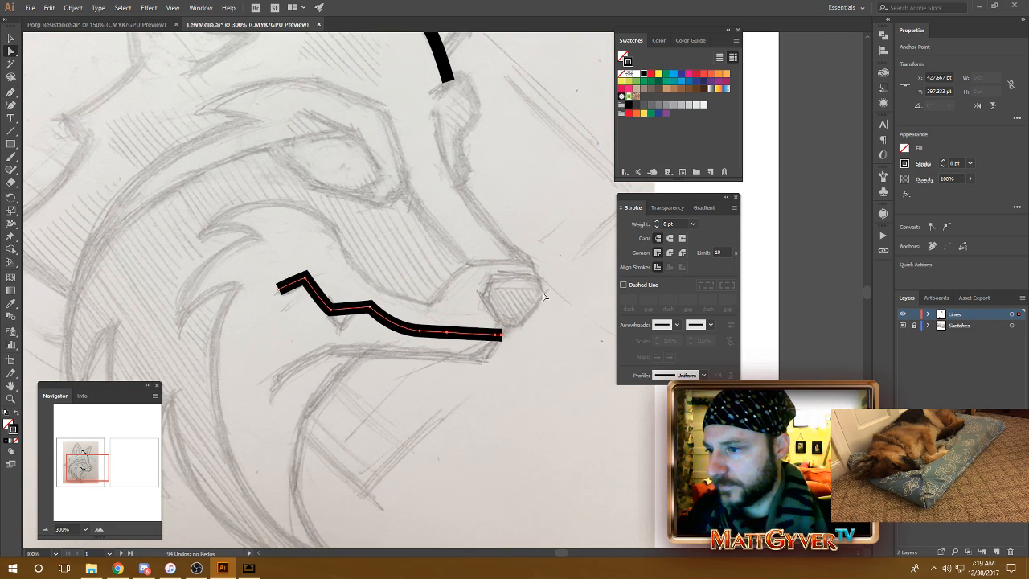
pyautogui.moveTo(544, 354); pyautogui.dragTo(554, 332)
pyautogui.press('p')
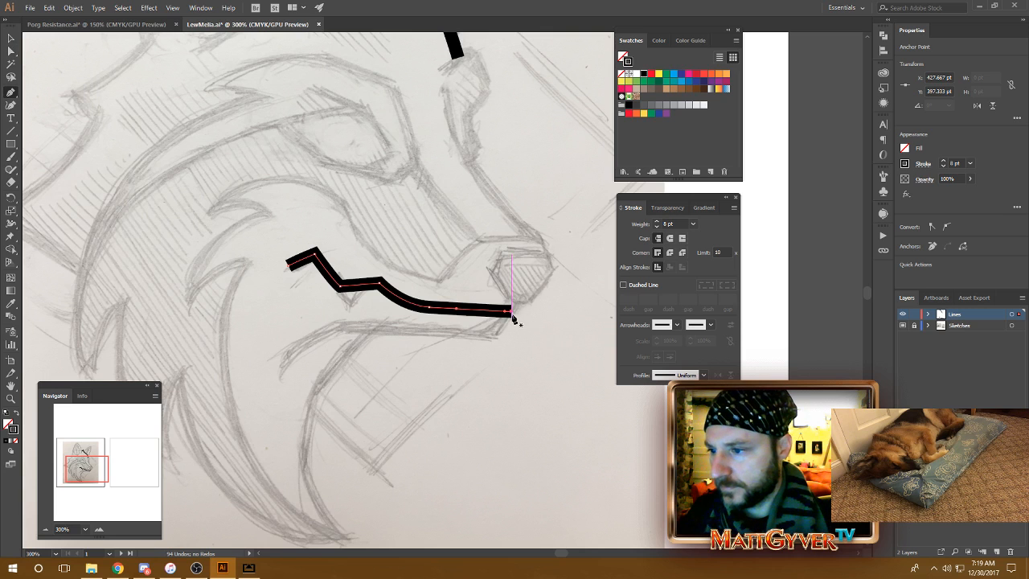
pyautogui.click(510, 312)
pyautogui.click(491, 336)
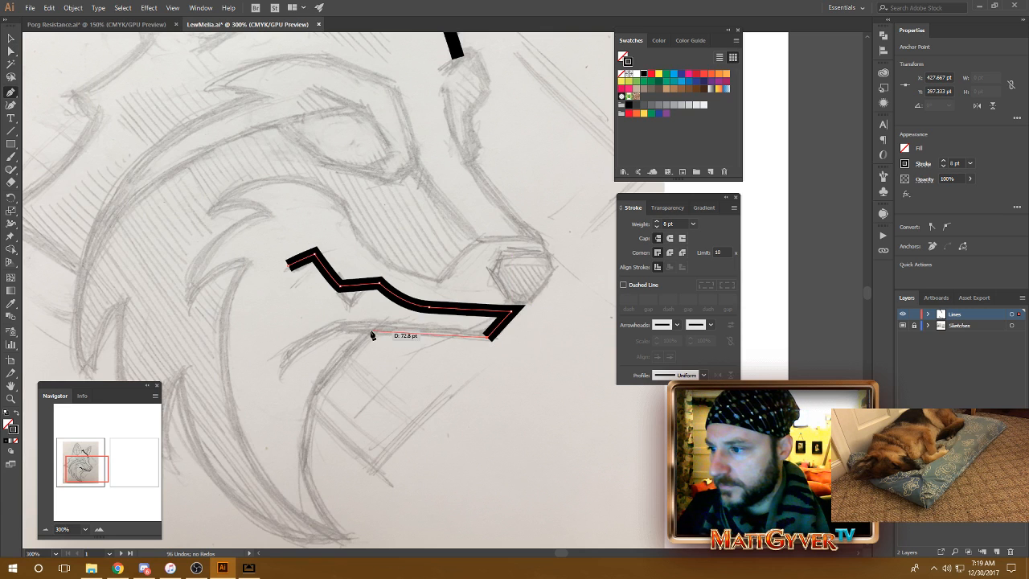
pyautogui.moveTo(341, 331)
pyautogui.mouseDown()
pyautogui.moveTo(294, 368)
pyautogui.moveTo(291, 340)
pyautogui.moveTo(260, 411)
pyautogui.mouseUp()
pyautogui.press('v')
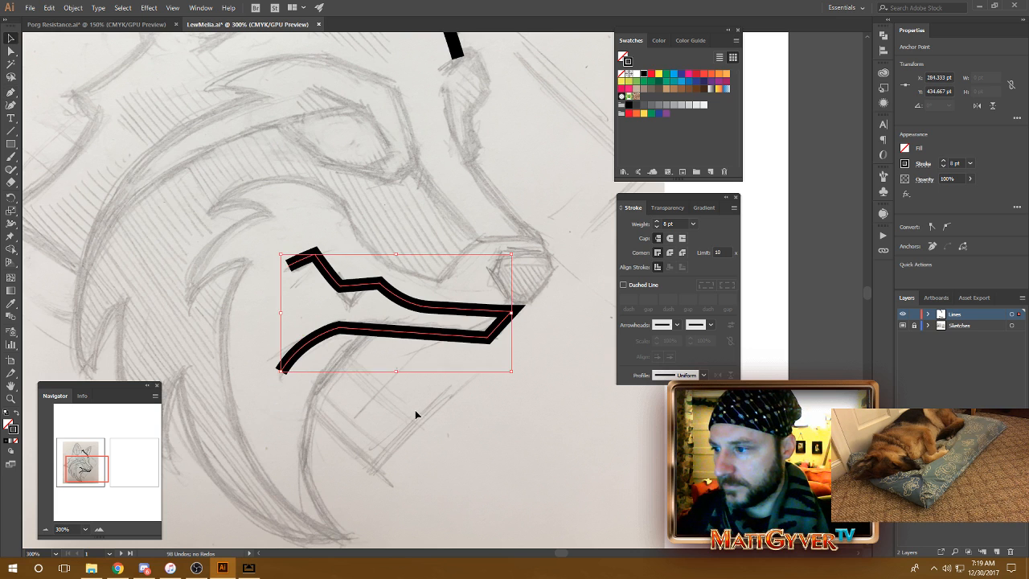
pyautogui.click(447, 447)
# Trace the far brow as a new Pen path, from the forehead line's lower end around the bulge to the small lower hook
pyautogui.moveTo(514, 318); pyautogui.dragTo(466, 367)
pyautogui.press('p')
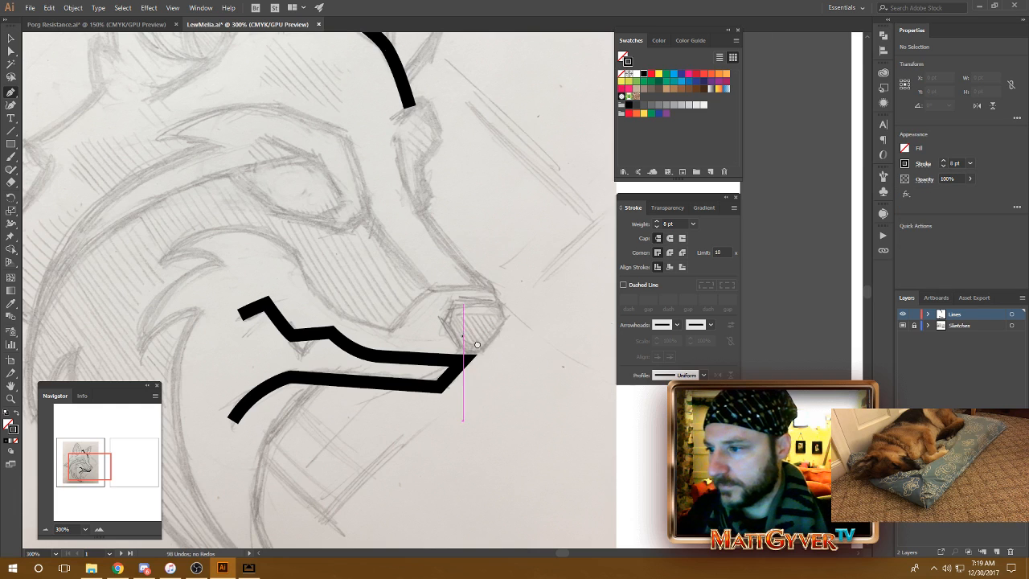
pyautogui.moveTo(447, 325); pyautogui.dragTo(478, 346)
pyautogui.moveTo(430, 188); pyautogui.dragTo(443, 287)
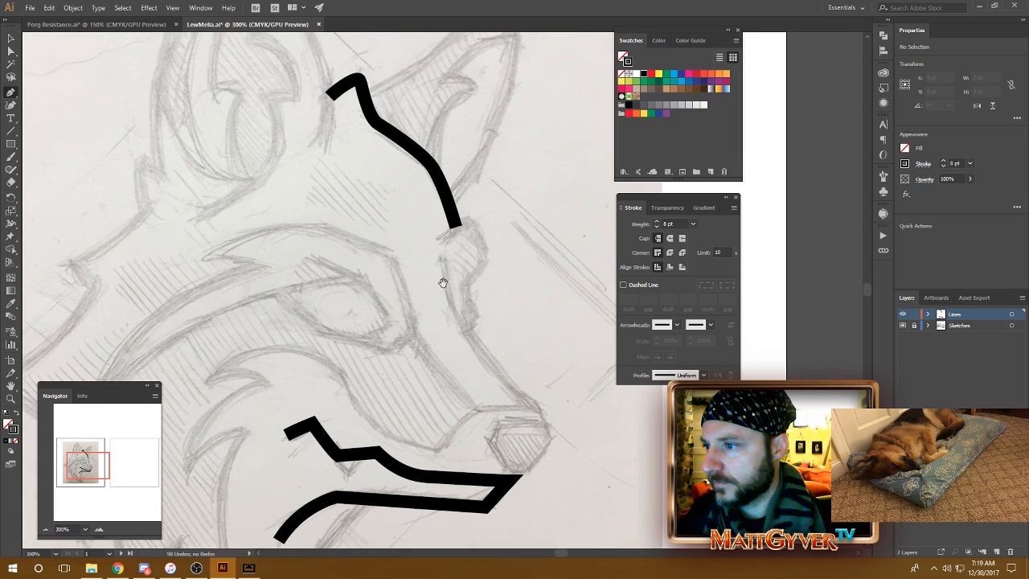
pyautogui.moveTo(448, 235)
pyautogui.mouseDown()
pyautogui.moveTo(480, 220)
pyautogui.moveTo(466, 247)
pyautogui.mouseUp()
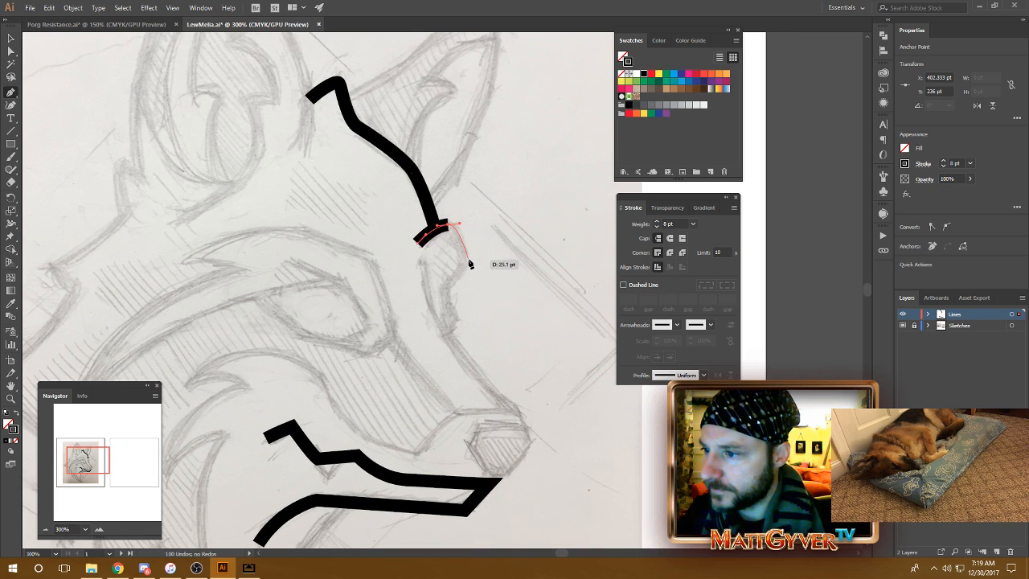
pyautogui.click(465, 262)
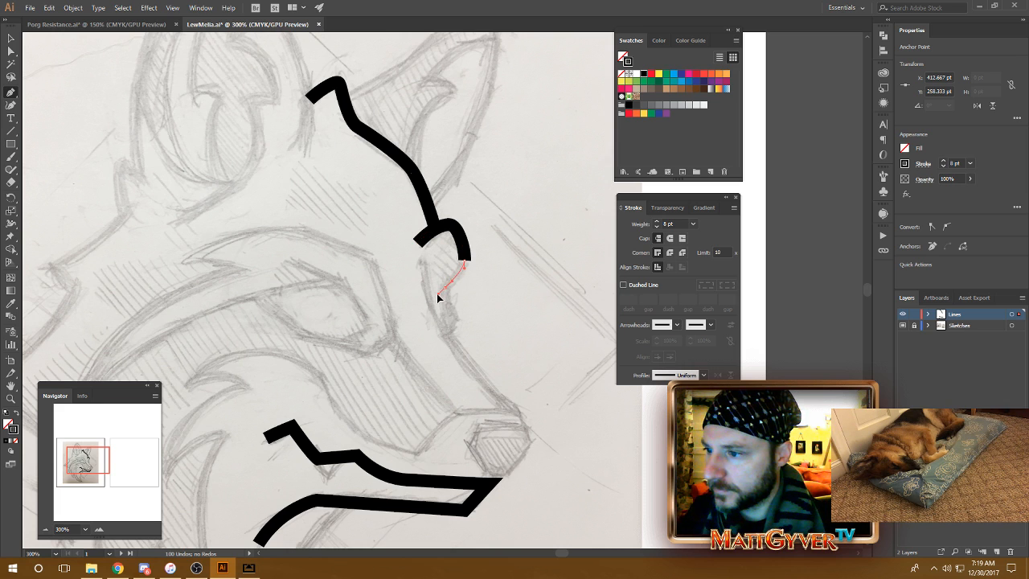
pyautogui.moveTo(437, 293); pyautogui.dragTo(448, 296)
pyautogui.click(446, 290)
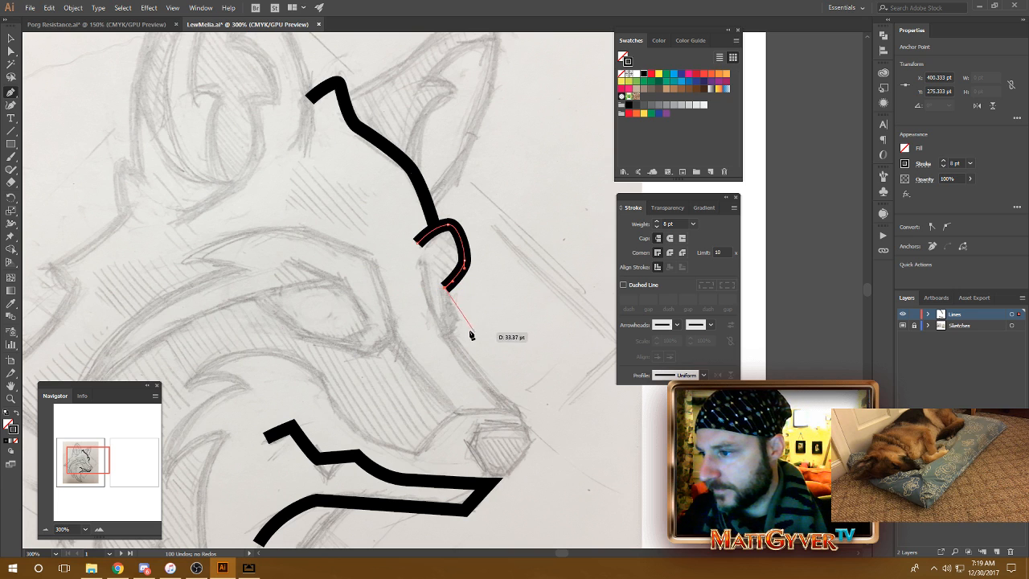
pyautogui.click(455, 321)
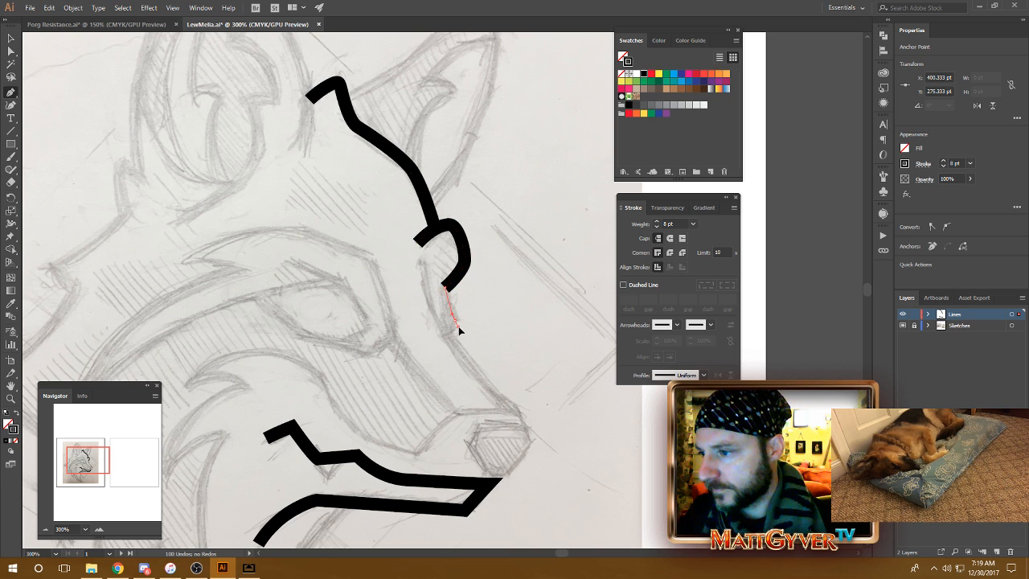
pyautogui.moveTo(455, 330); pyautogui.dragTo(450, 336)
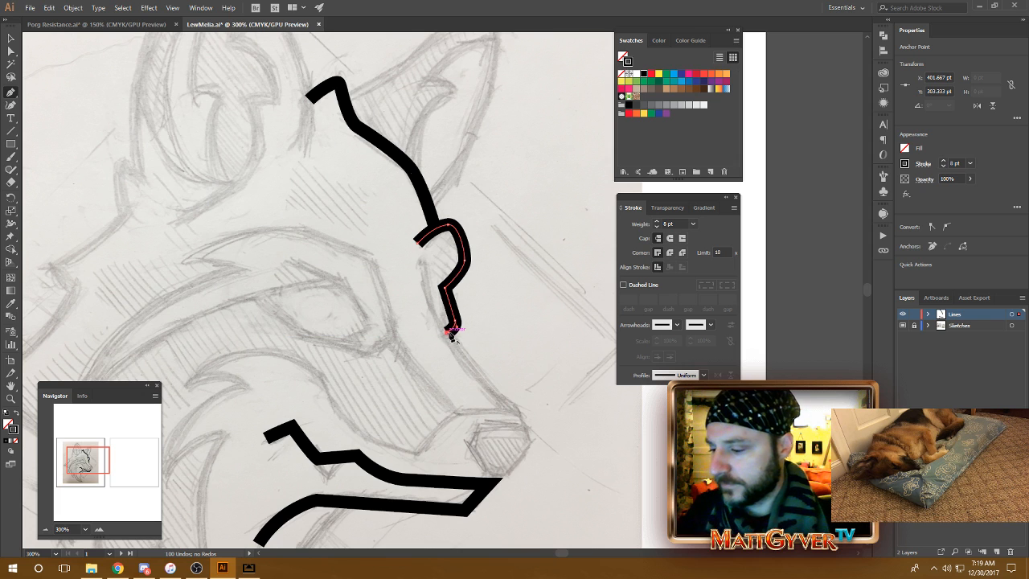
# Start a new Pen path for the snout bridge, curving from just under the brow's inner end to below the brow hook
pyautogui.moveTo(490, 287); pyautogui.dragTo(523, 312)
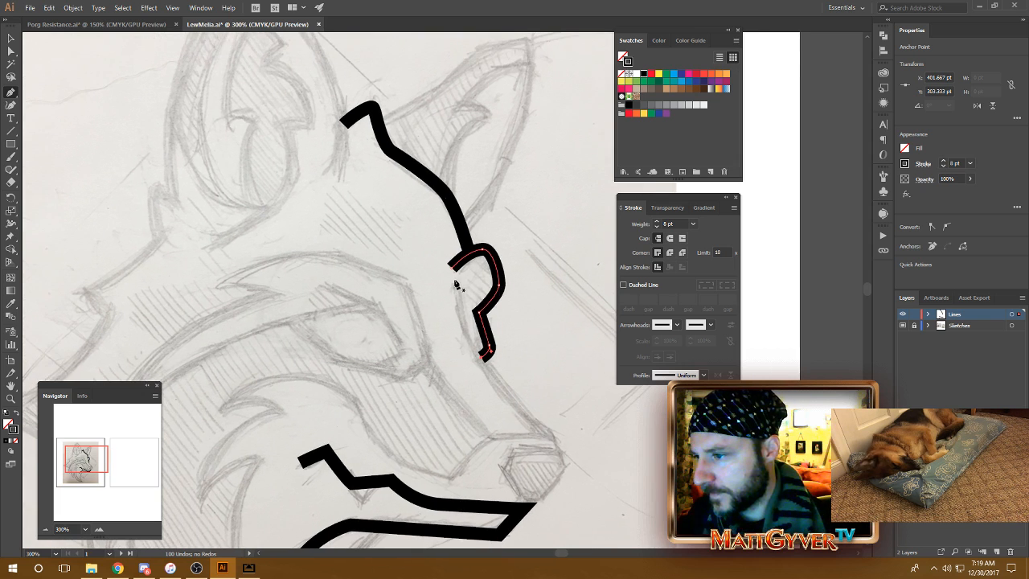
pyautogui.moveTo(454, 279); pyautogui.dragTo(455, 295)
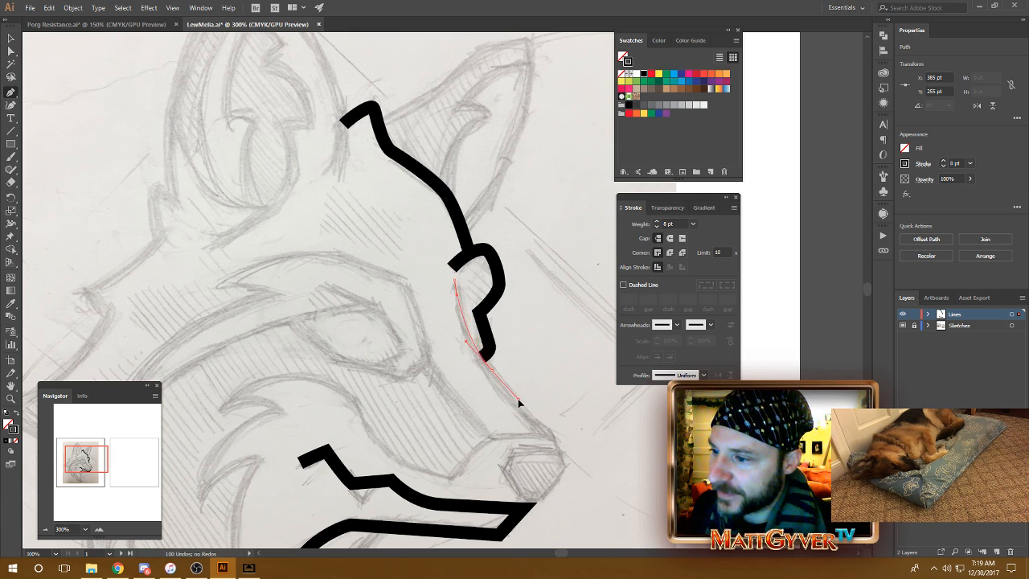
pyautogui.moveTo(519, 399); pyautogui.dragTo(491, 377)
# Nudge the snout bridge path's top anchor slightly and its lower anchor 1 pt left, and extend the path down toward the nose
pyautogui.press('a')
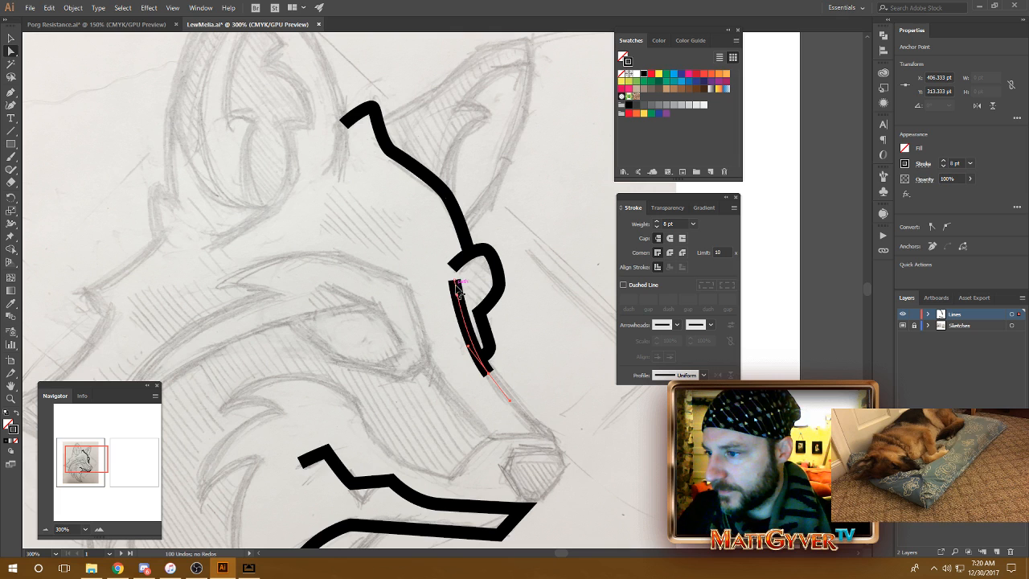
pyautogui.click(456, 283)
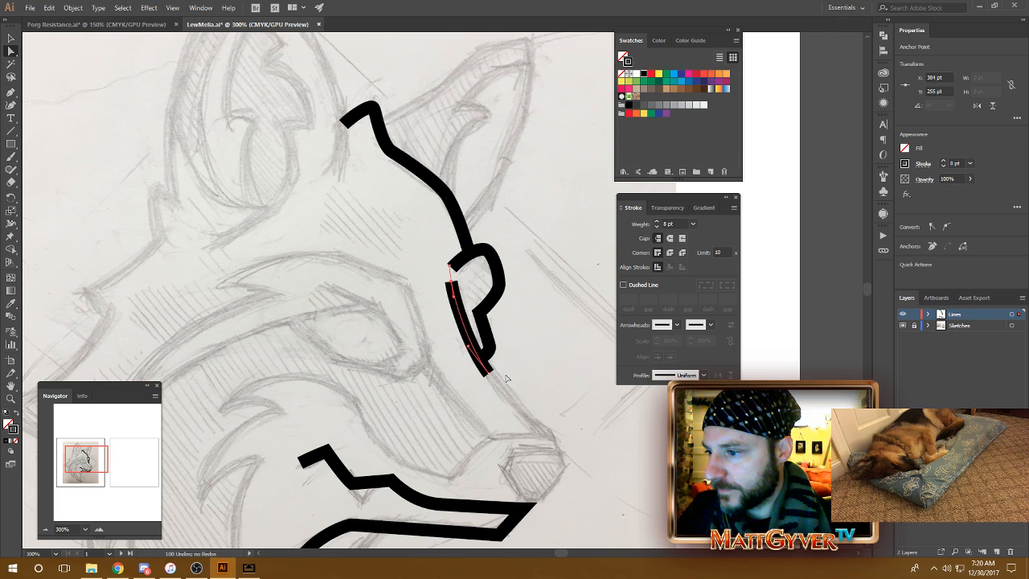
pyautogui.press('Right')
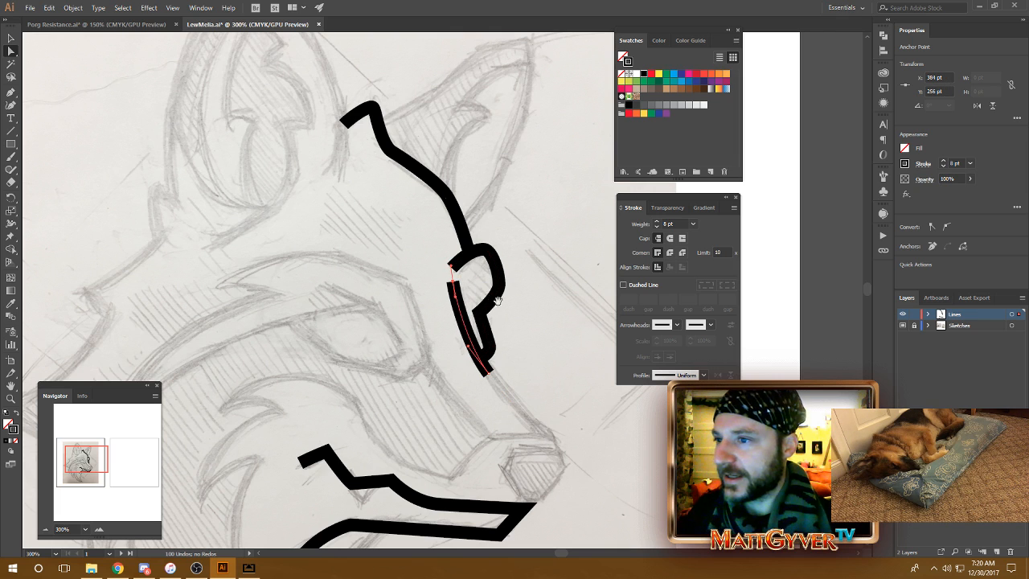
pyautogui.moveTo(498, 300); pyautogui.dragTo(477, 255)
pyautogui.click(459, 314)
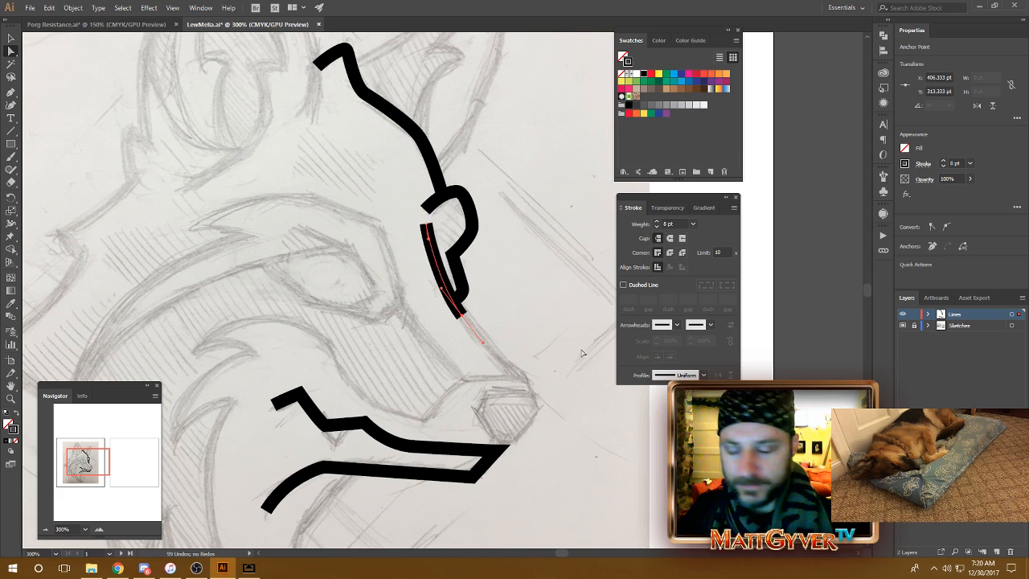
pyautogui.press('Right')
pyautogui.press('Right')
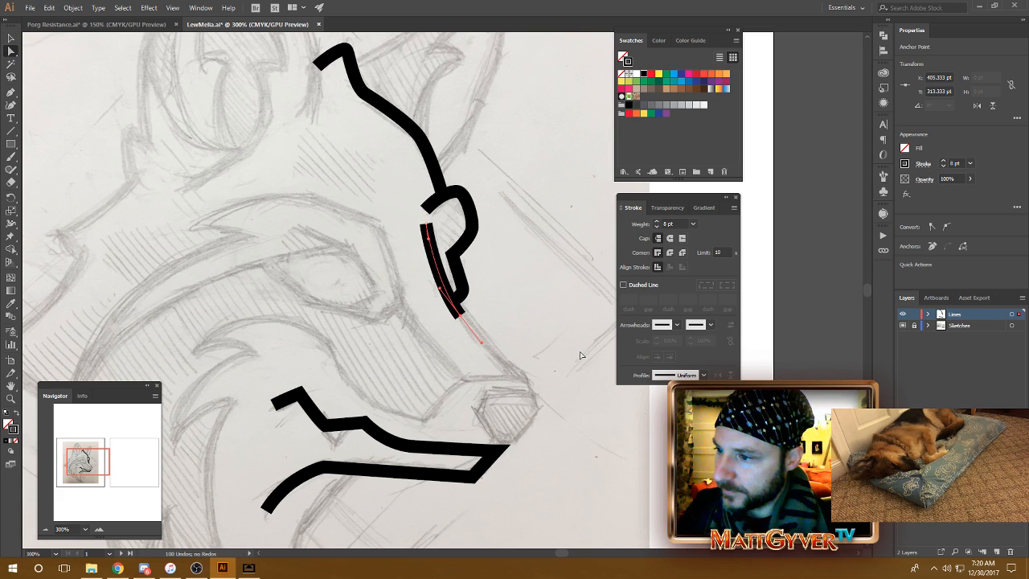
pyautogui.press('p')
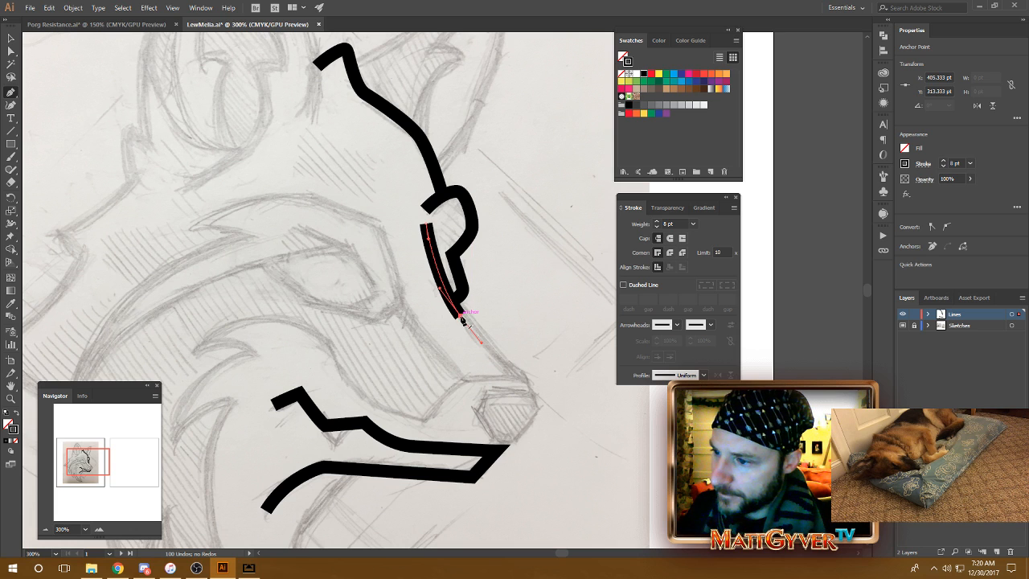
pyautogui.moveTo(461, 318); pyautogui.dragTo(538, 390)
# Trace the far ear's outline as a new Pen path, from the forehead tuft up to the ear tip and back down to the forehead line
pyautogui.moveTo(498, 308); pyautogui.dragTo(545, 344)
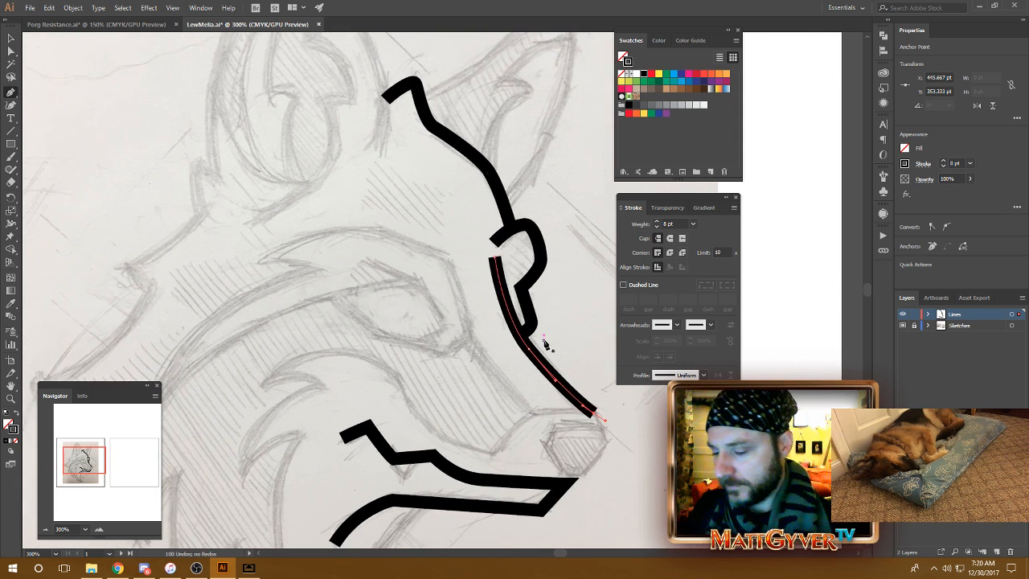
pyautogui.moveTo(367, 244); pyautogui.dragTo(310, 405)
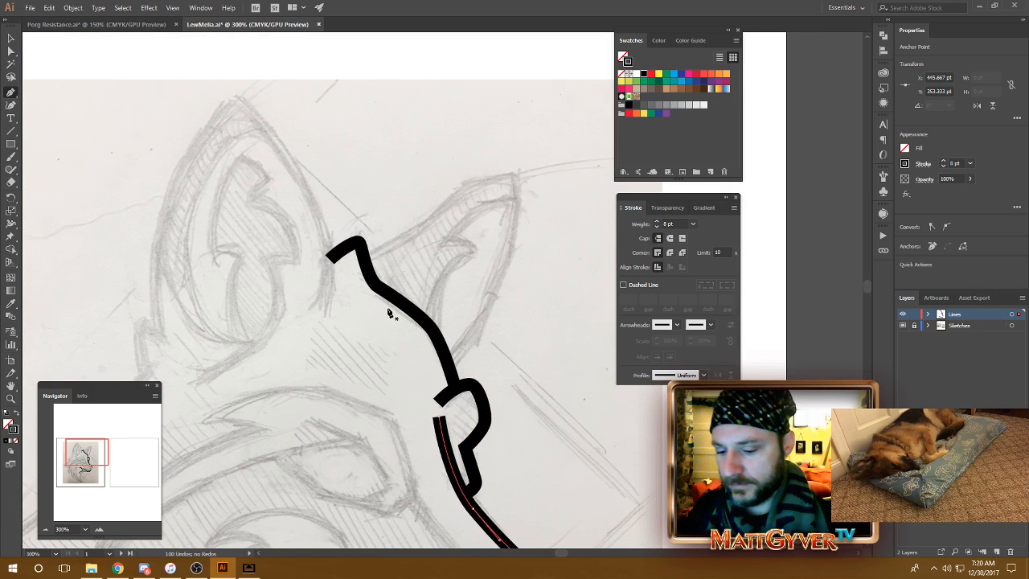
pyautogui.moveTo(365, 259); pyautogui.dragTo(381, 255)
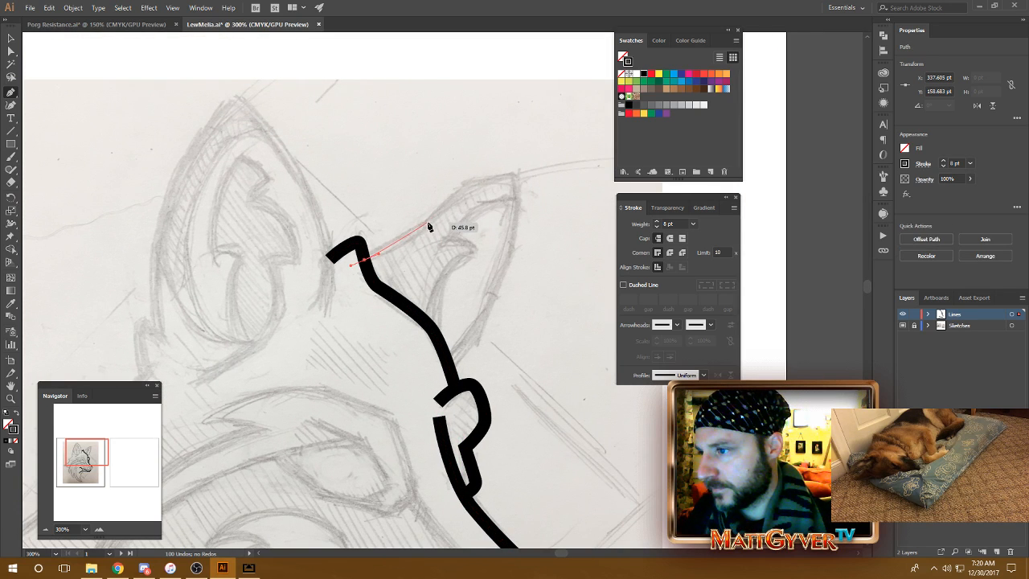
pyautogui.moveTo(438, 215); pyautogui.dragTo(511, 179)
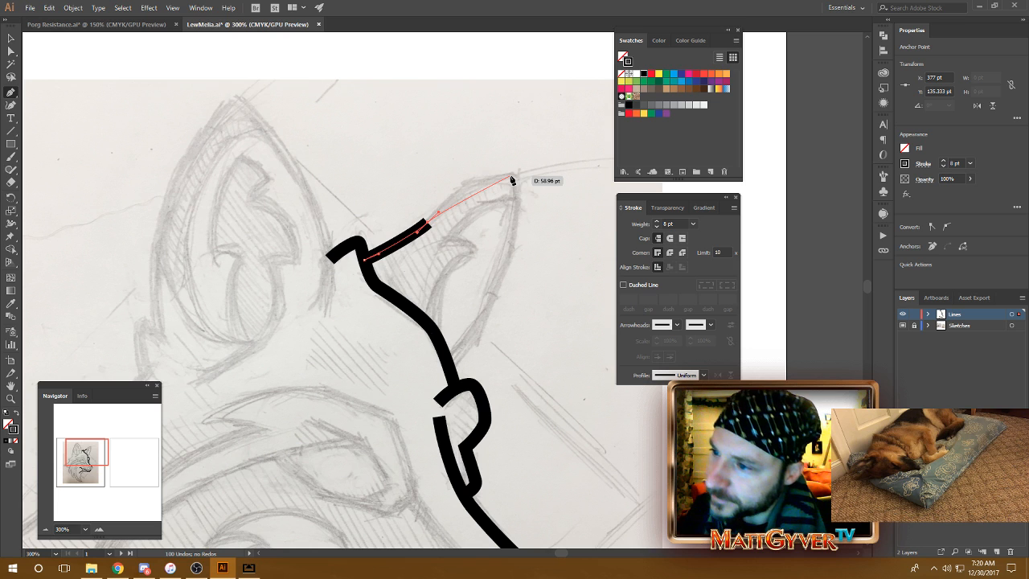
pyautogui.moveTo(512, 180)
pyautogui.mouseDown()
pyautogui.moveTo(485, 184)
pyautogui.moveTo(512, 181)
pyautogui.mouseUp()
pyautogui.moveTo(509, 176); pyautogui.dragTo(492, 129)
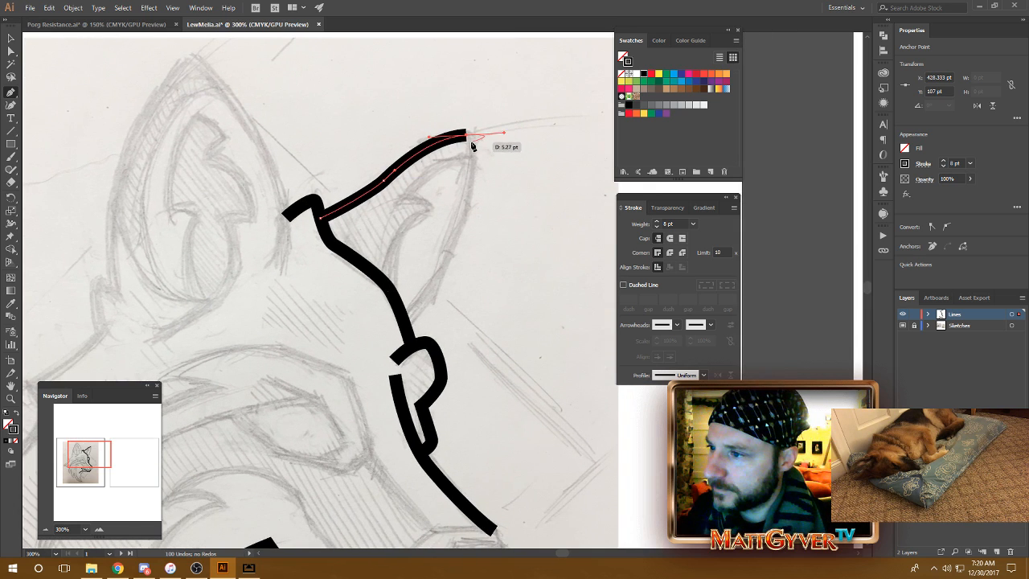
pyautogui.click(467, 137)
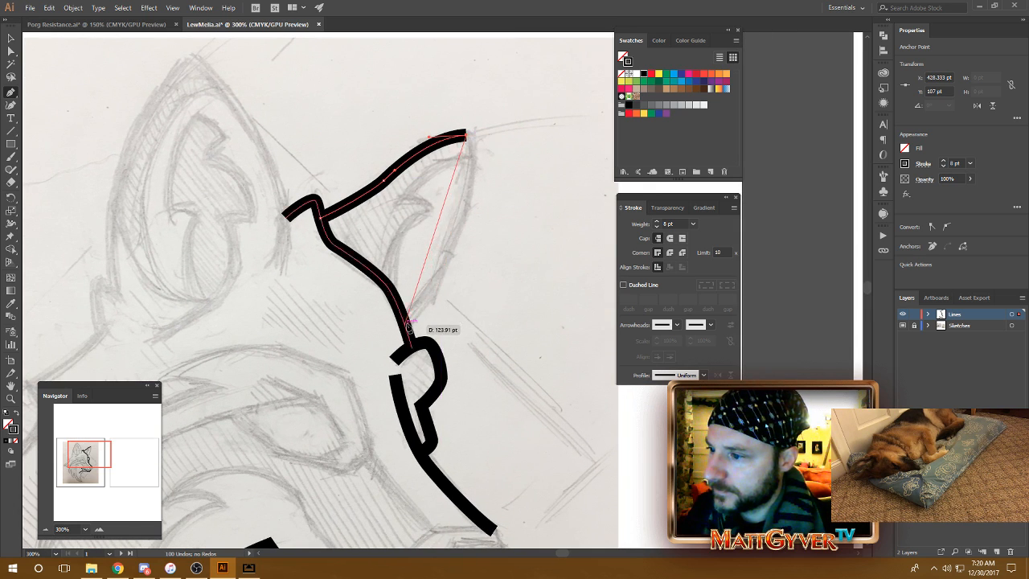
pyautogui.moveTo(407, 323)
pyautogui.mouseDown()
pyautogui.moveTo(300, 437)
pyautogui.moveTo(314, 458)
pyautogui.moveTo(315, 447)
pyautogui.mouseUp()
# Trace the far ear's inner fur line as a new Pen path, from the forehead line around the pointed tuft to the ear's outer edge
pyautogui.moveTo(442, 287); pyautogui.dragTo(416, 267)
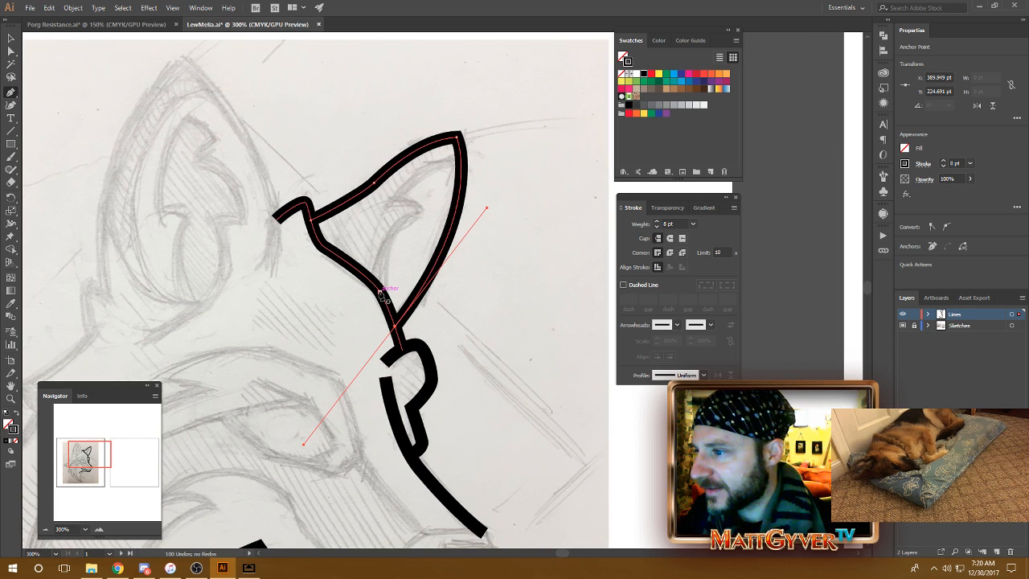
pyautogui.moveTo(381, 292); pyautogui.dragTo(381, 273)
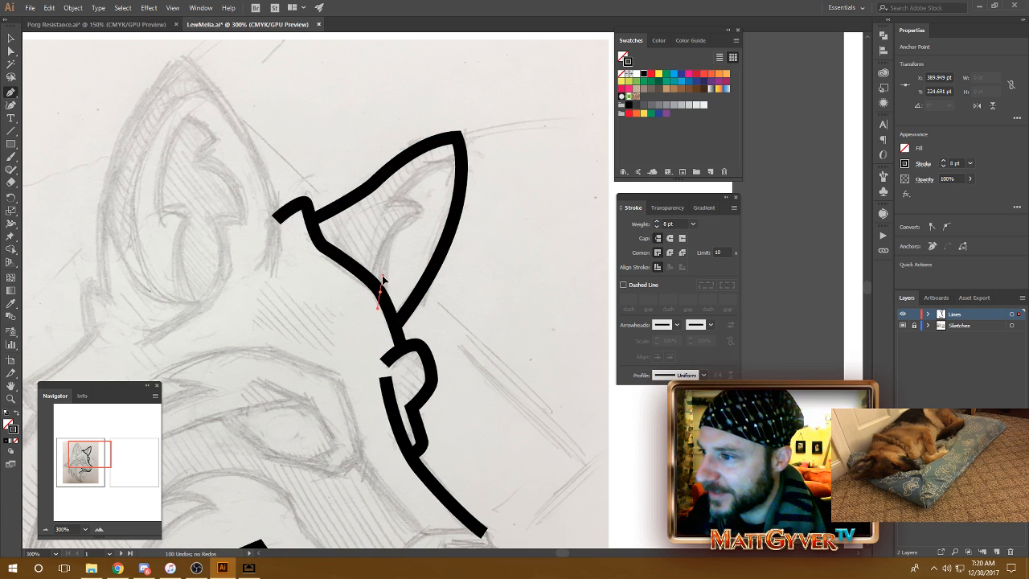
pyautogui.moveTo(424, 212); pyautogui.dragTo(472, 200)
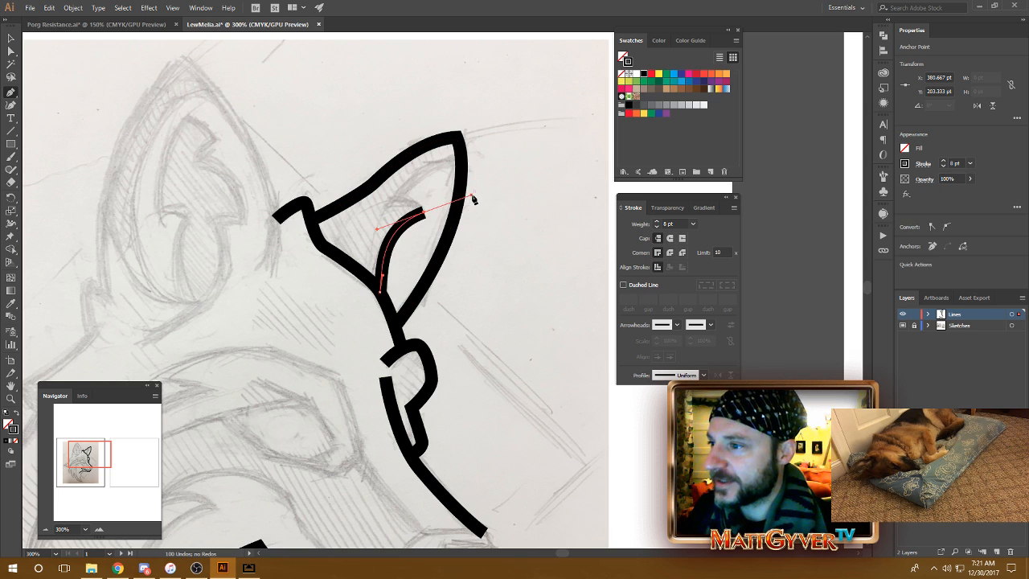
pyautogui.click(424, 212)
pyautogui.moveTo(390, 203); pyautogui.dragTo(386, 207)
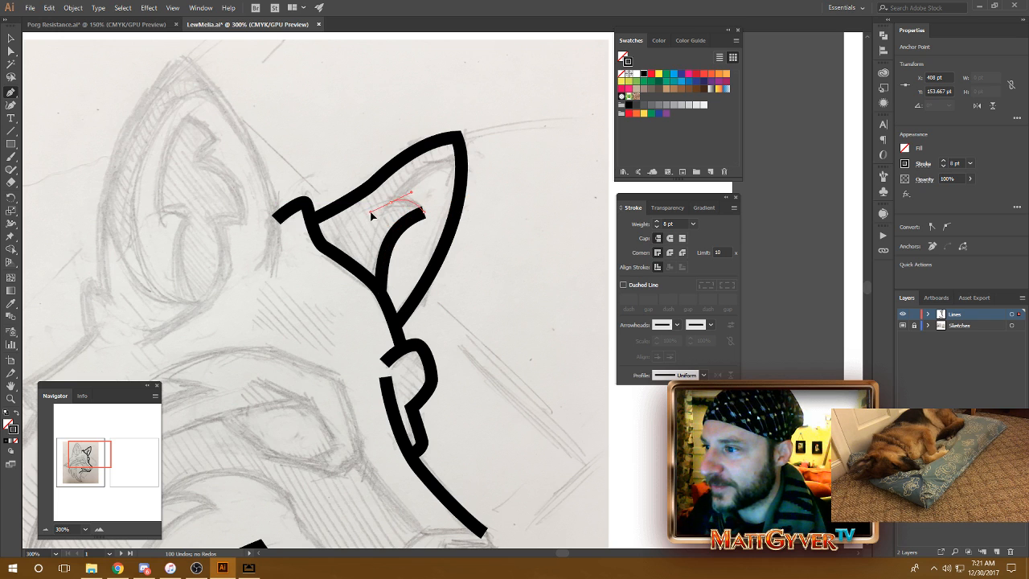
pyautogui.click(379, 291)
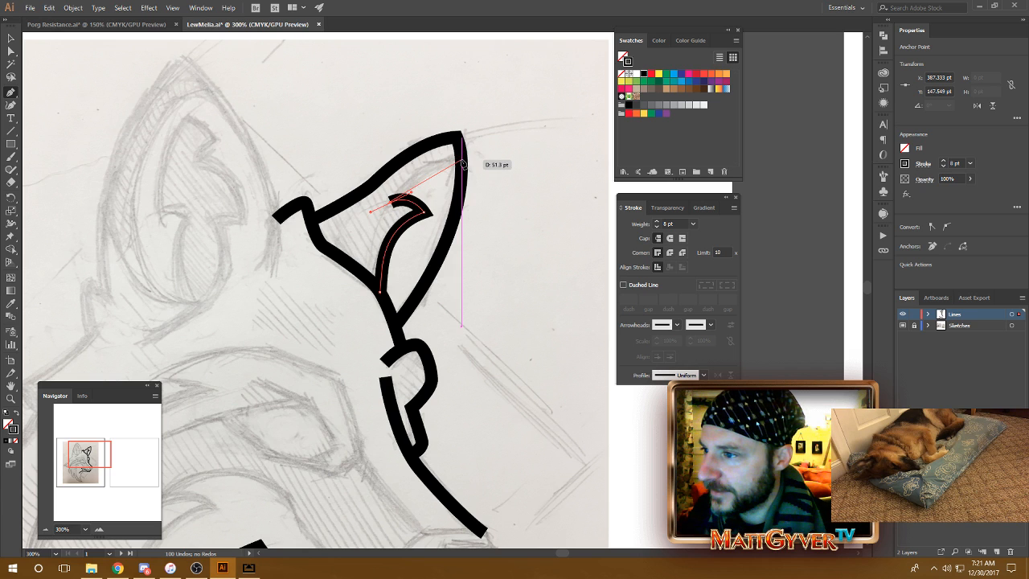
pyautogui.moveTo(462, 161); pyautogui.dragTo(492, 167)
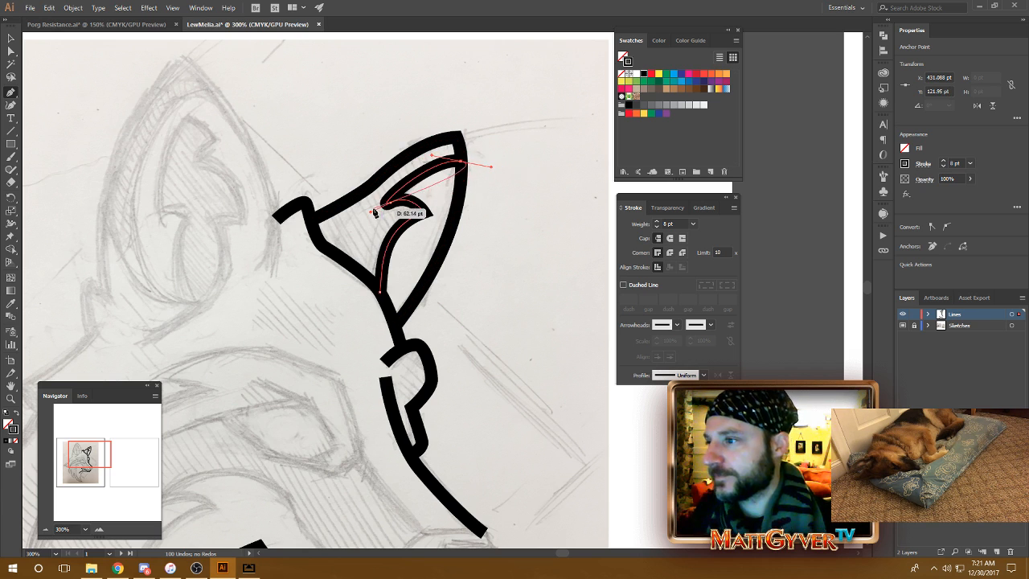
# Reshape the inner fur line's upper curve with its direction handles to fit the sketch, and deselect the path
pyautogui.moveTo(370, 212)
pyautogui.mouseDown()
pyautogui.moveTo(405, 186)
pyautogui.moveTo(396, 195)
pyautogui.mouseUp()
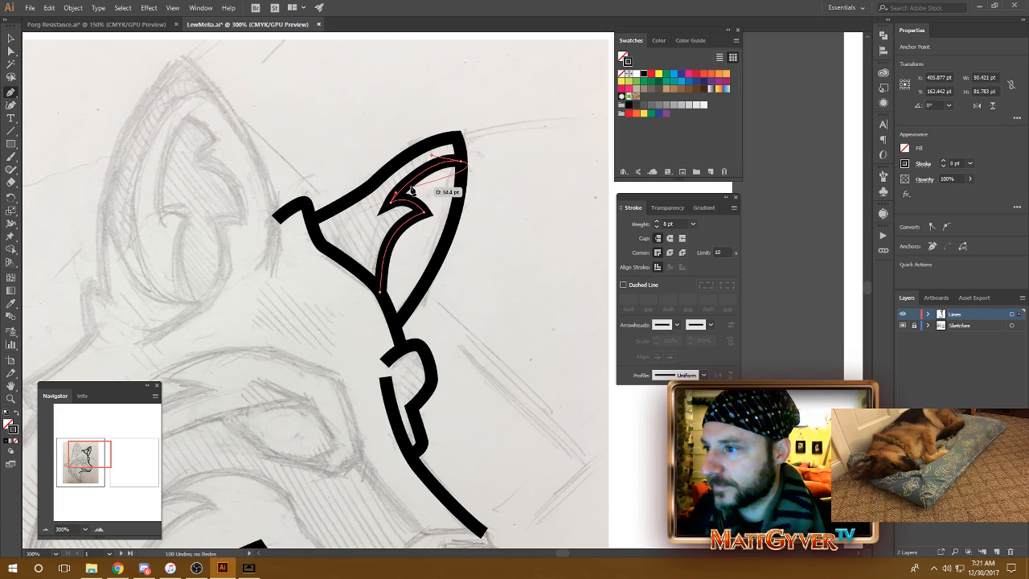
pyautogui.moveTo(432, 156); pyautogui.dragTo(431, 163)
pyautogui.click(431, 166)
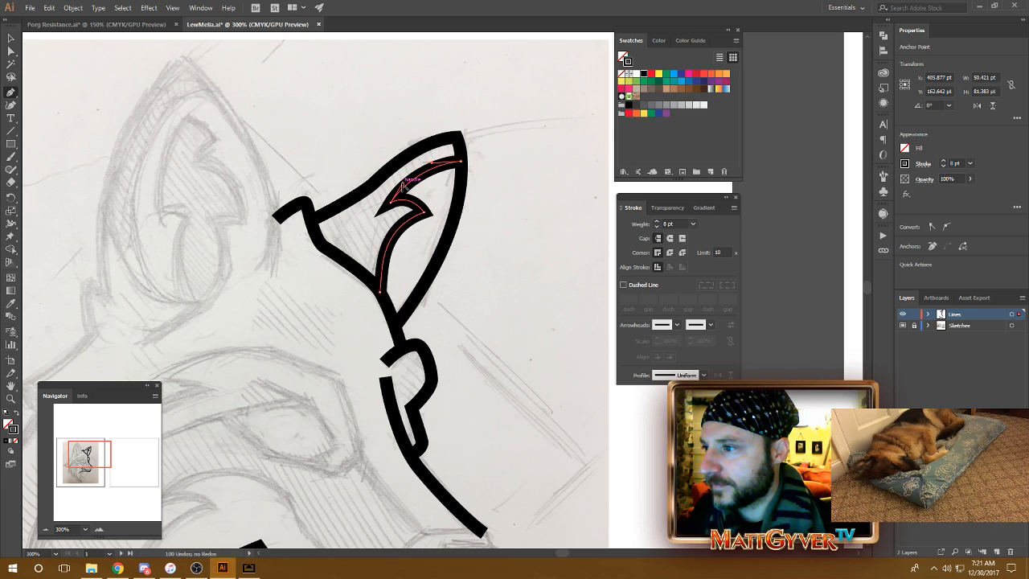
pyautogui.moveTo(404, 185); pyautogui.dragTo(406, 180)
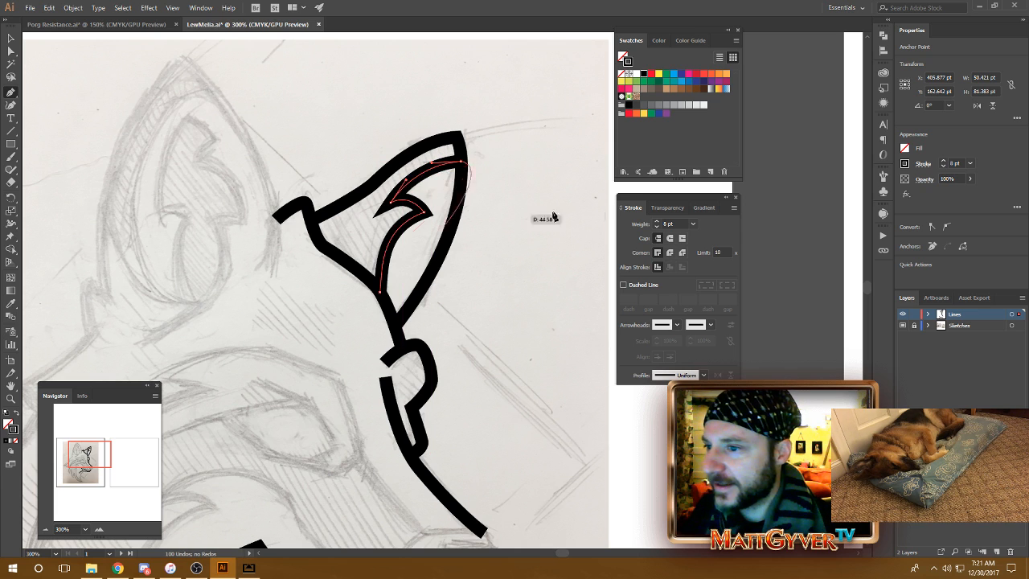
pyautogui.press('v')
pyautogui.click(554, 163)
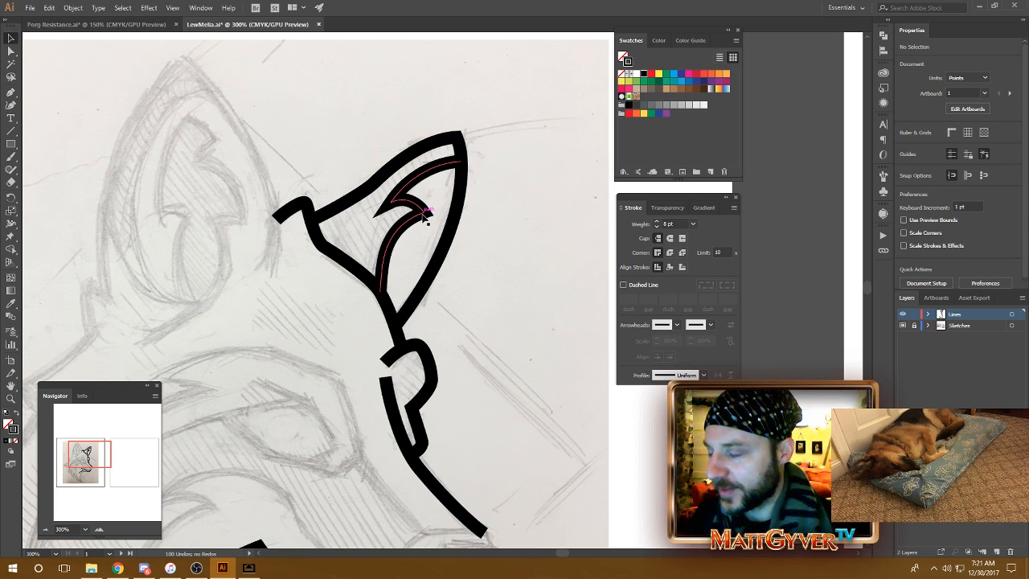
# Select the inner fur path and try a round corner join, restoring the miter join
pyautogui.press('a')
pyautogui.click(393, 200)
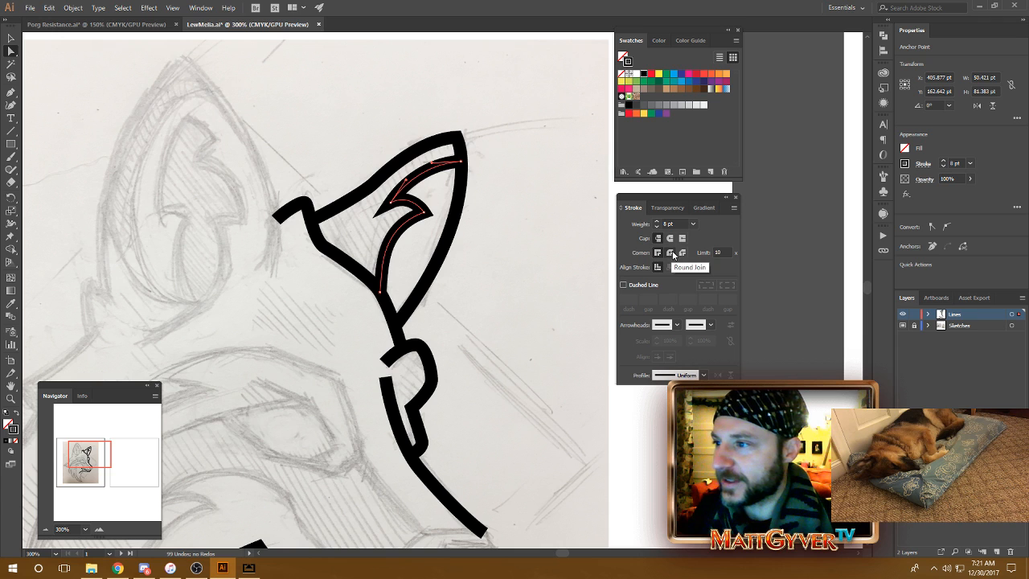
pyautogui.click(672, 252)
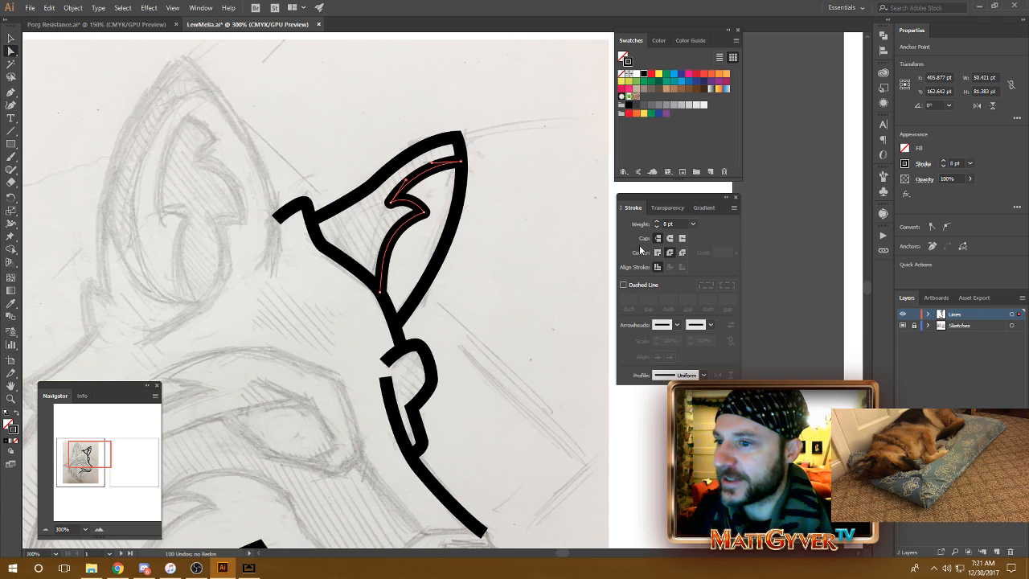
pyautogui.click(659, 252)
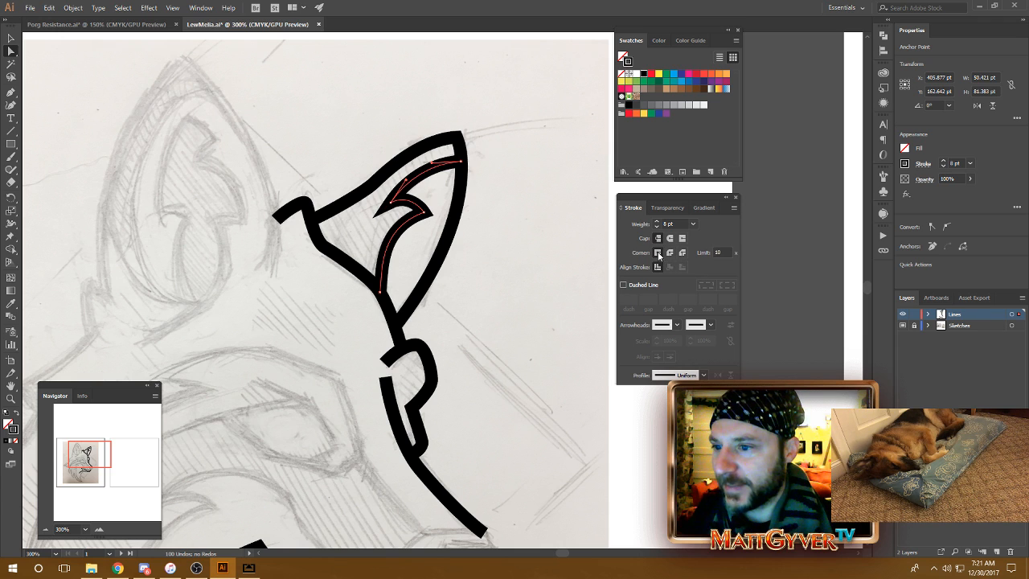
# Nudge the anchor beside the inner notch of the far ear's fur line 1 pt left and 1 pt down
pyautogui.click(424, 212)
pyautogui.click(392, 201)
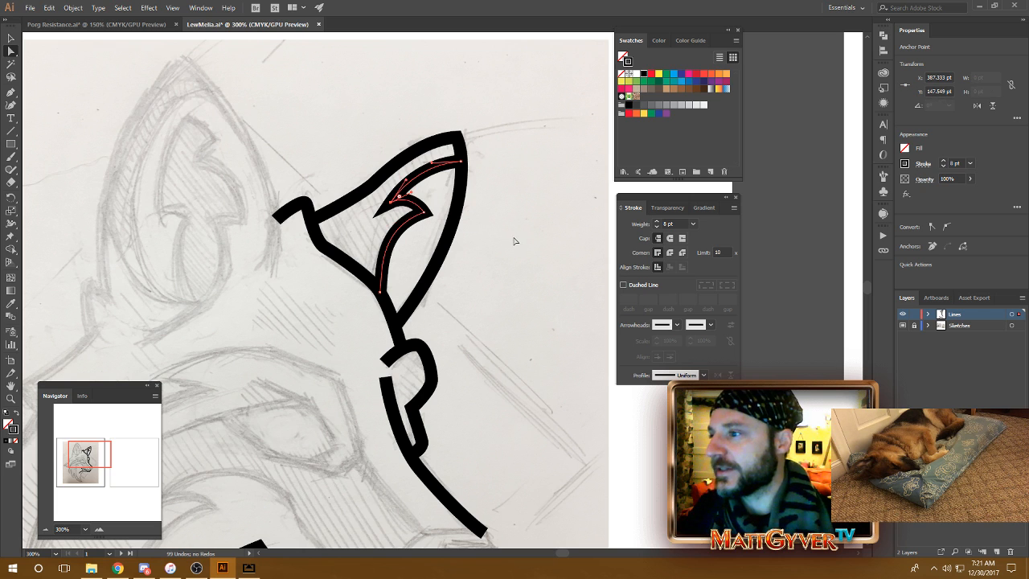
pyautogui.press('Left')
pyautogui.press('Left')
pyautogui.press('Left')
pyautogui.press('Right')
pyautogui.press('Right')
pyautogui.press('Down')
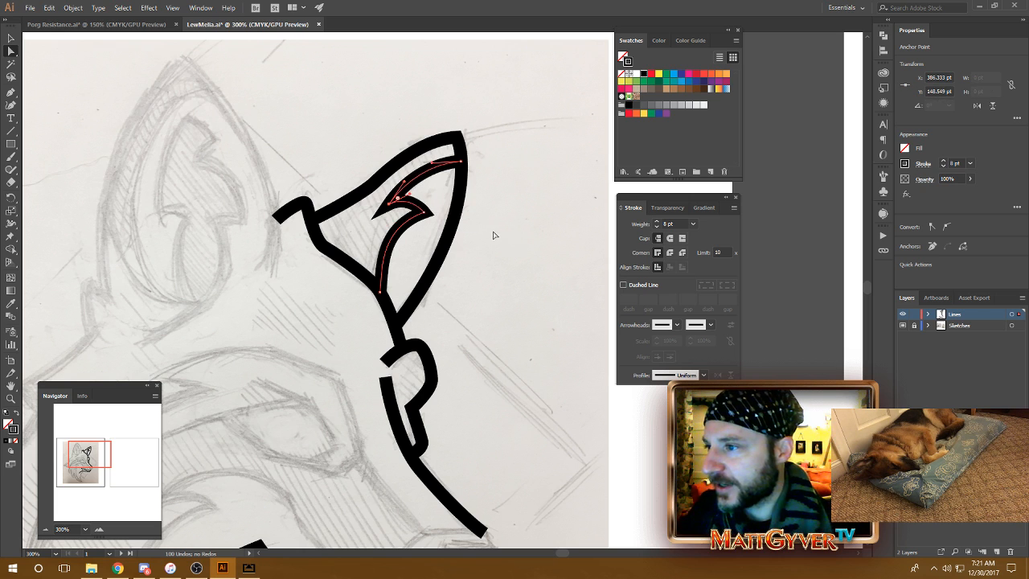
# Move the fur tuft's pointed tip anchor and reshape its curve with the direction handle, undo the last handle change, and deselect the path
pyautogui.moveTo(434, 217); pyautogui.dragTo(424, 208)
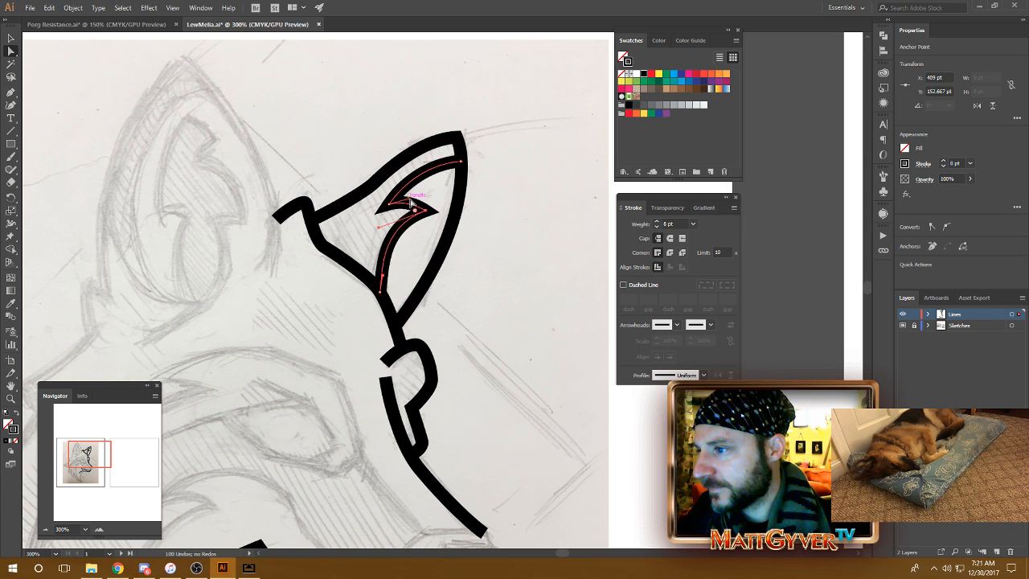
pyautogui.moveTo(410, 203); pyautogui.dragTo(370, 227)
pyautogui.moveTo(413, 189); pyautogui.dragTo(414, 193)
pyautogui.hotkey('ctrl', 'z')
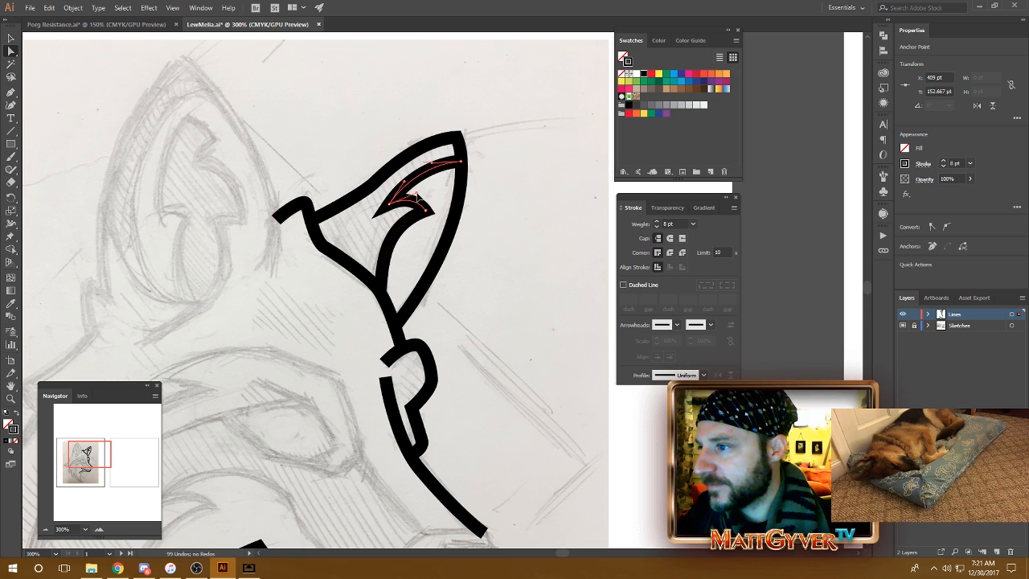
pyautogui.click(527, 196)
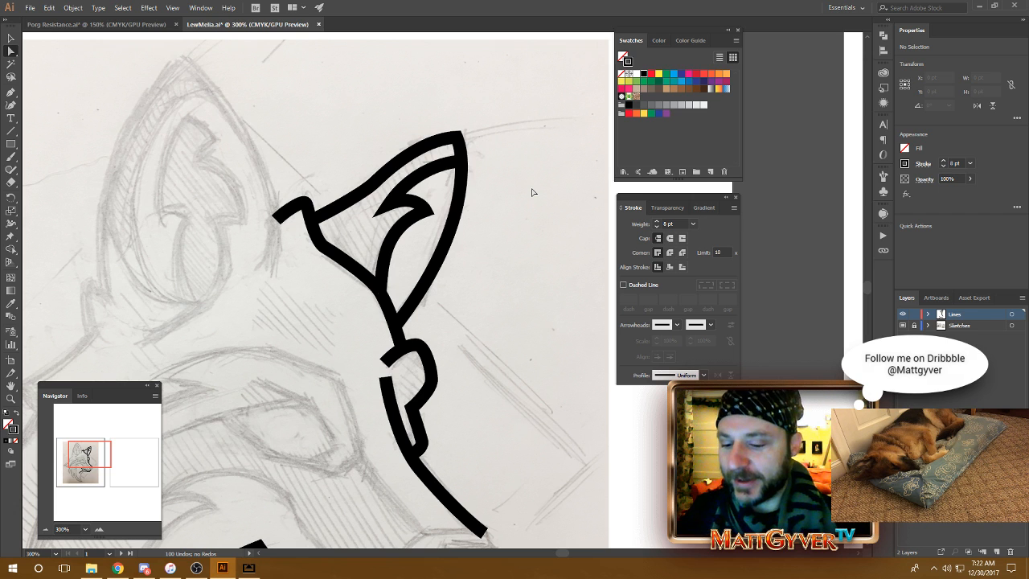
# Compare the traced head lines with the sketch in Outline view at 150% zoom, and return to Preview
pyautogui.hotkey('ctrl', '-')
pyautogui.hotkey('ctrl', '-')
pyautogui.moveTo(482, 365); pyautogui.dragTo(479, 313)
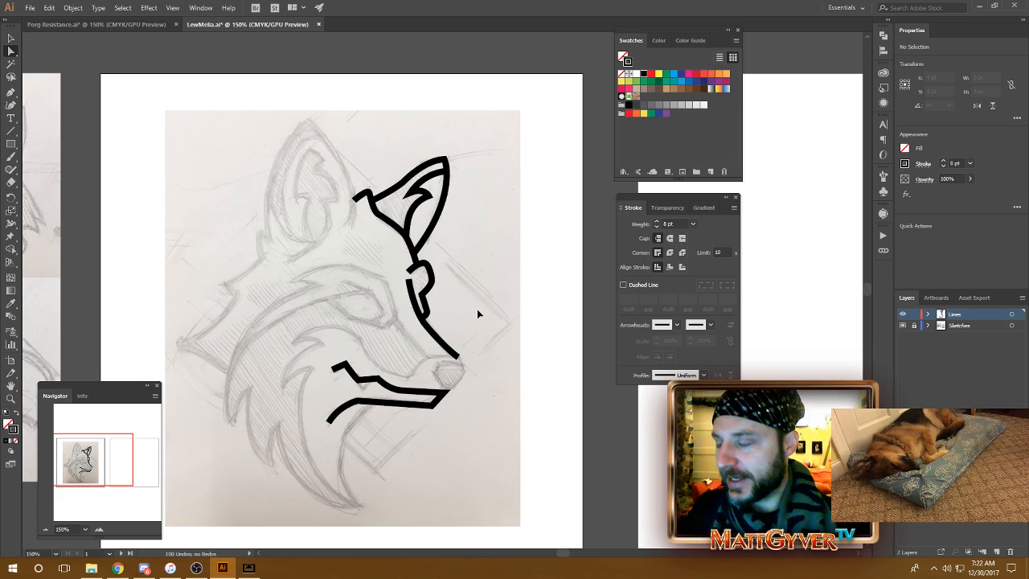
pyautogui.hotkey('ctrl', 'y')
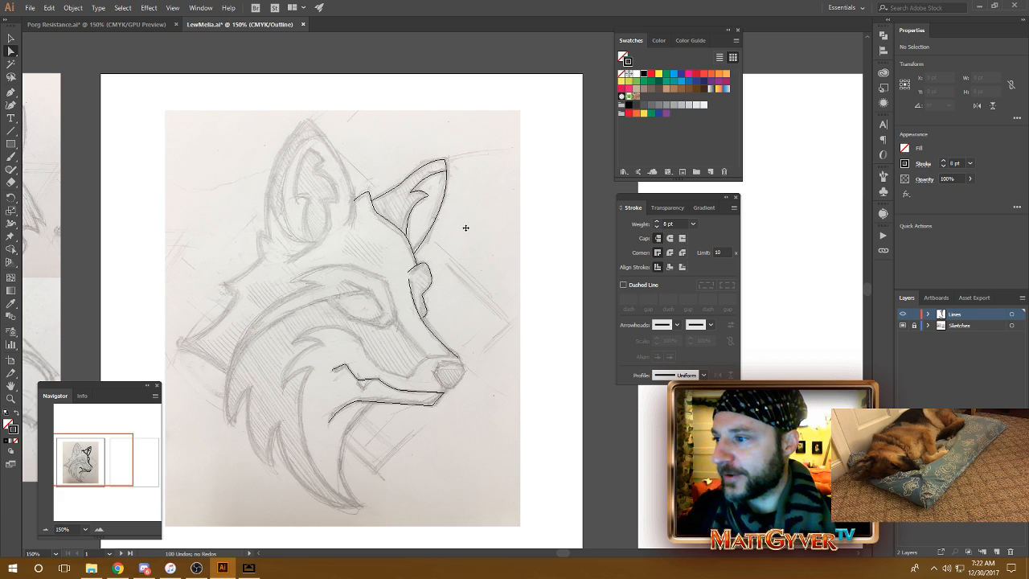
pyautogui.hotkey('ctrl', 'y')
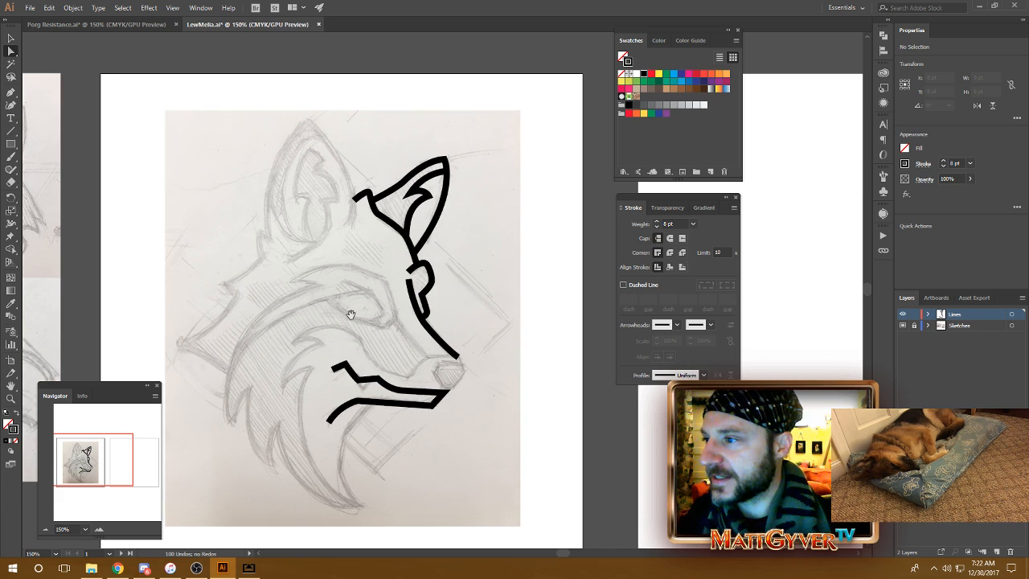
pyautogui.moveTo(345, 308); pyautogui.dragTo(386, 263)
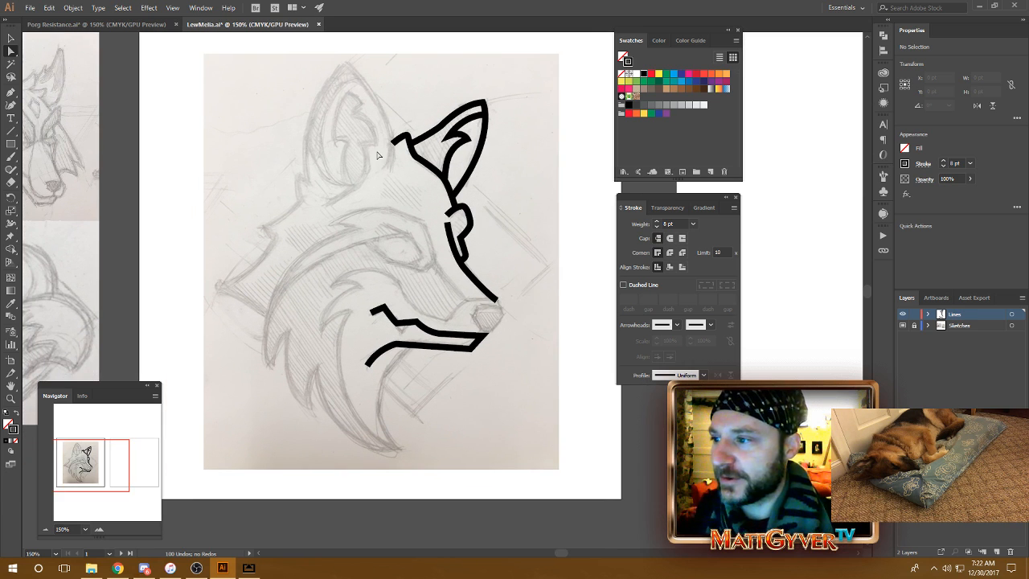
# Draw a rough closed Pen path around the near ear, from its base over the tip and back to the start
pyautogui.click(11, 144)
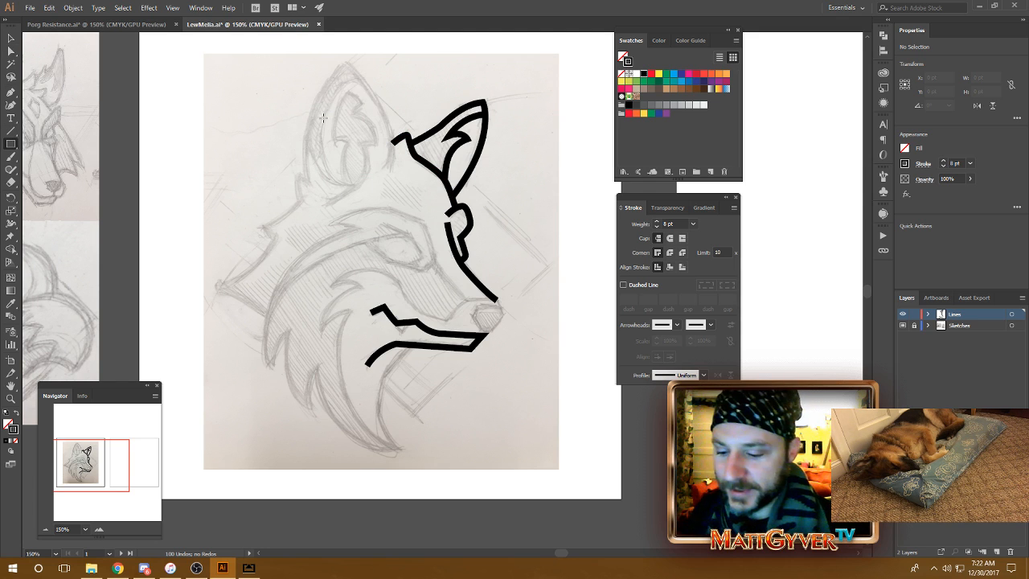
pyautogui.press('p')
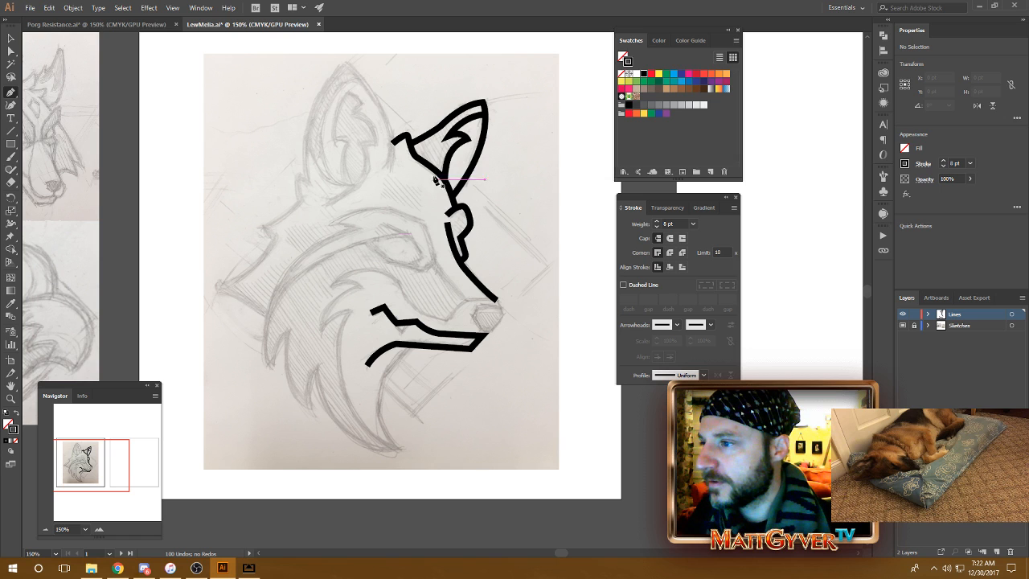
pyautogui.click(299, 193)
pyautogui.moveTo(341, 63); pyautogui.dragTo(388, 50)
pyautogui.moveTo(391, 168); pyautogui.dragTo(384, 182)
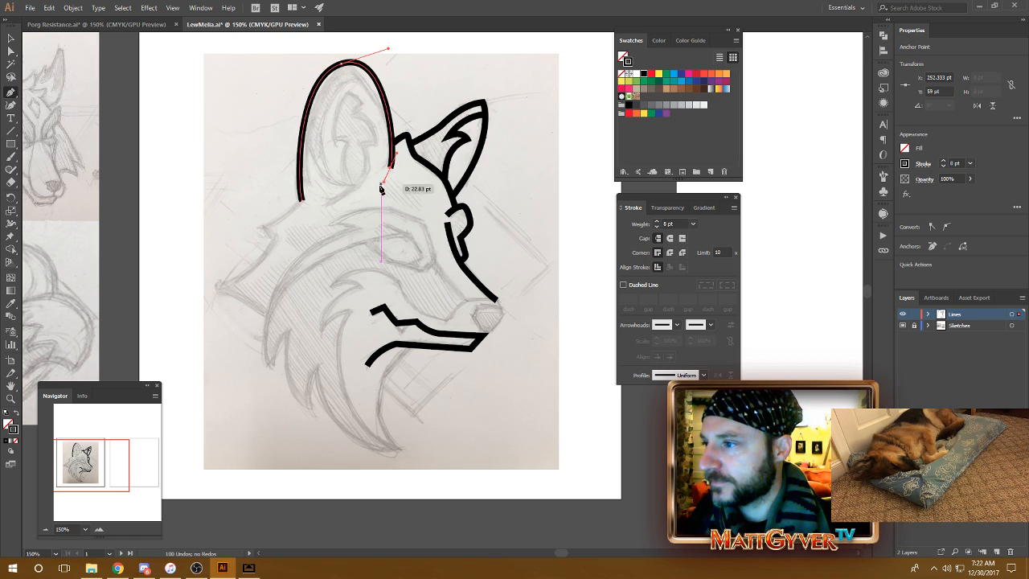
pyautogui.moveTo(302, 199); pyautogui.dragTo(273, 166)
# Give the near ear shape a solid red fill and a 1 pt black stroke, and deselect it
pyautogui.press('v')
pyautogui.hotkey('shift', 'x')
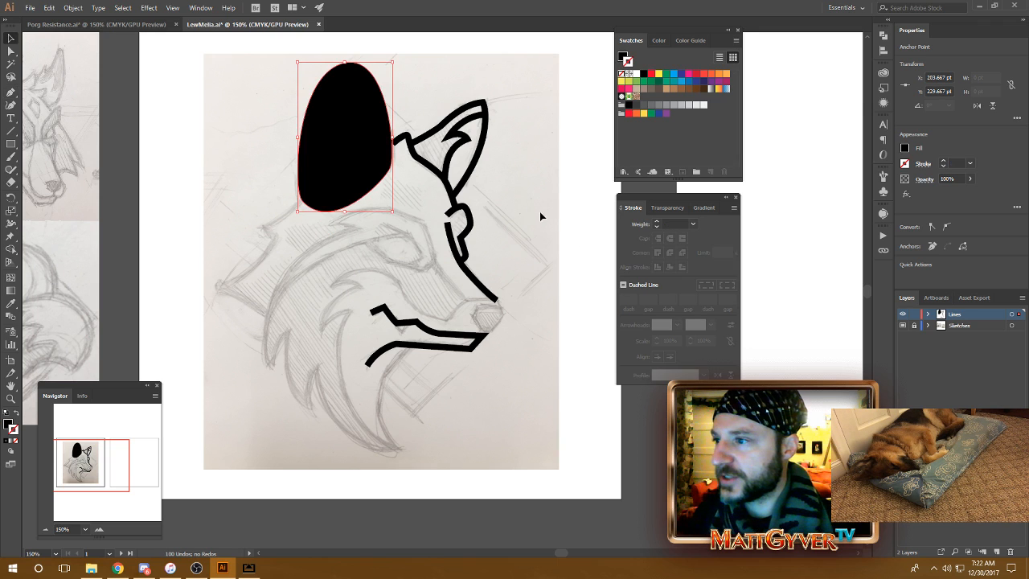
pyautogui.click(540, 212)
pyautogui.click(363, 168)
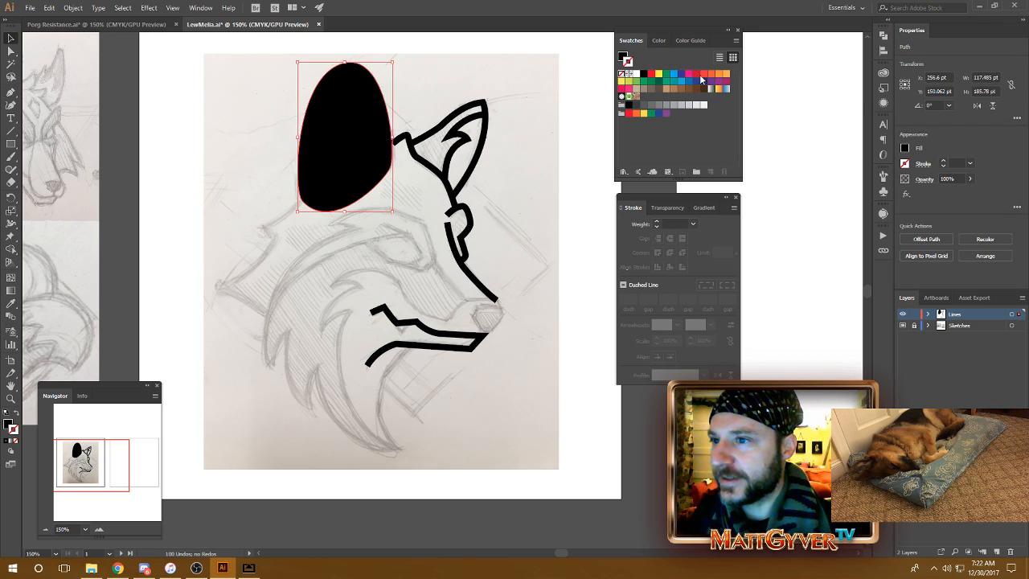
pyautogui.click(697, 74)
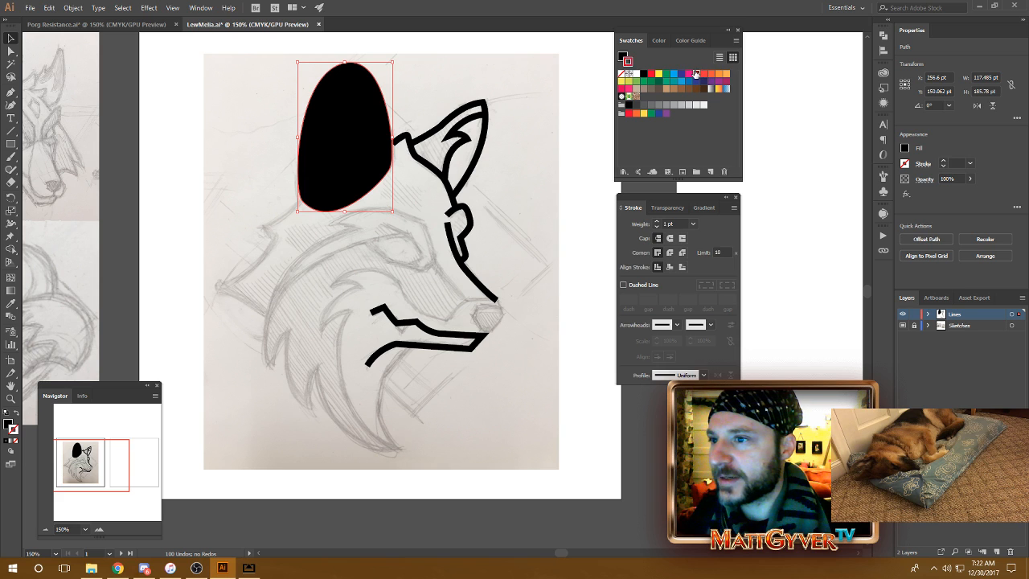
pyautogui.hotkey('shift', 'x')
pyautogui.click(553, 146)
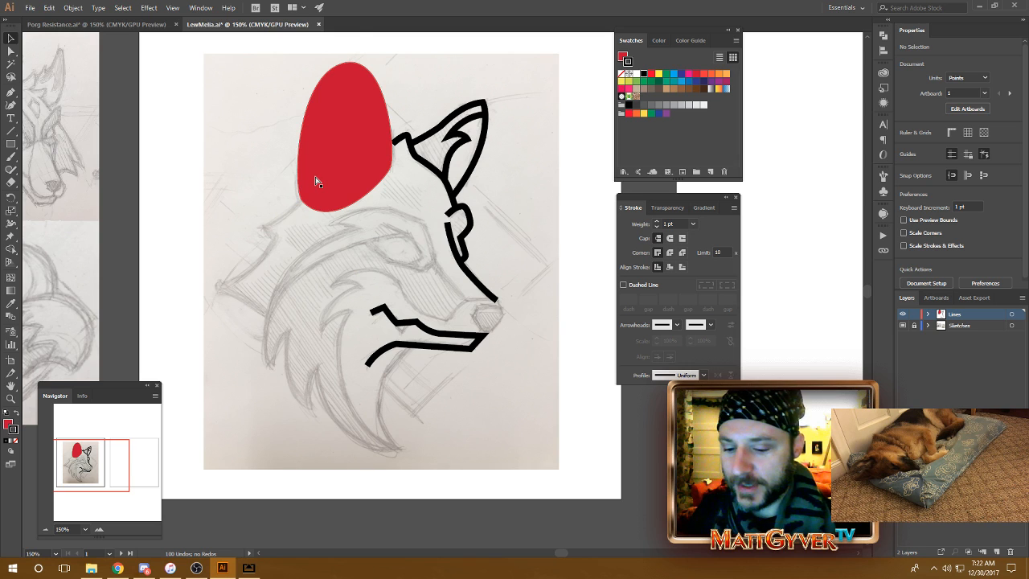
# Try the Multiply blending mode on the whole Lines layer, undo it, and deselect the artwork
pyautogui.hotkey('ctrl', '=')
pyautogui.scroll(3, 435, 234)
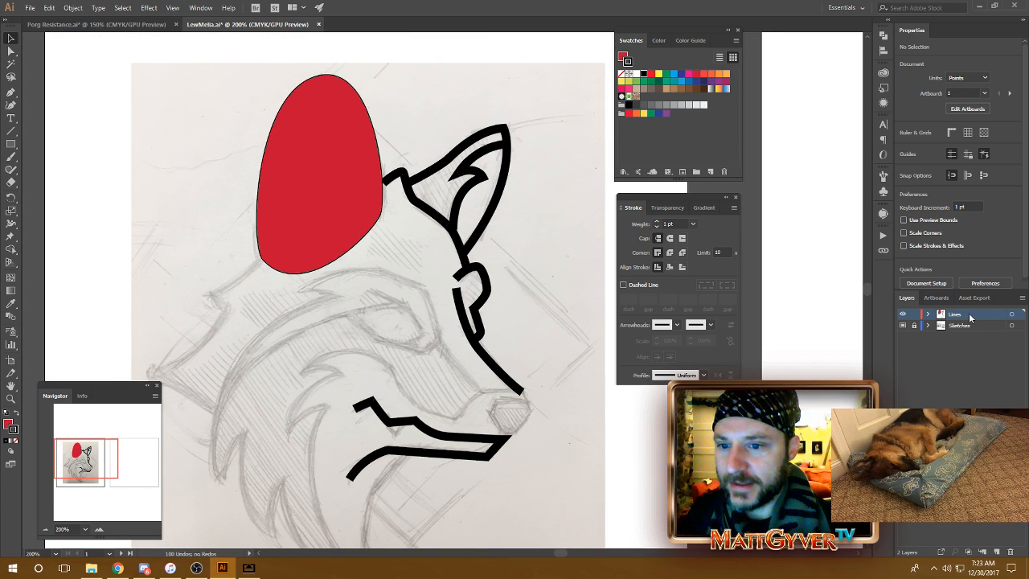
pyautogui.click(1013, 316)
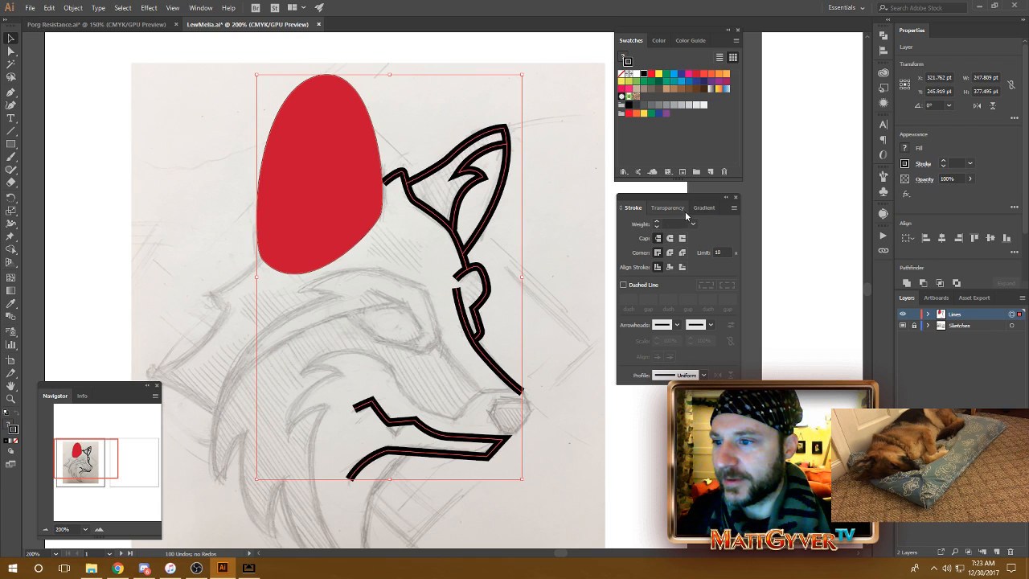
pyautogui.click(668, 207)
pyautogui.click(643, 223)
pyautogui.click(653, 262)
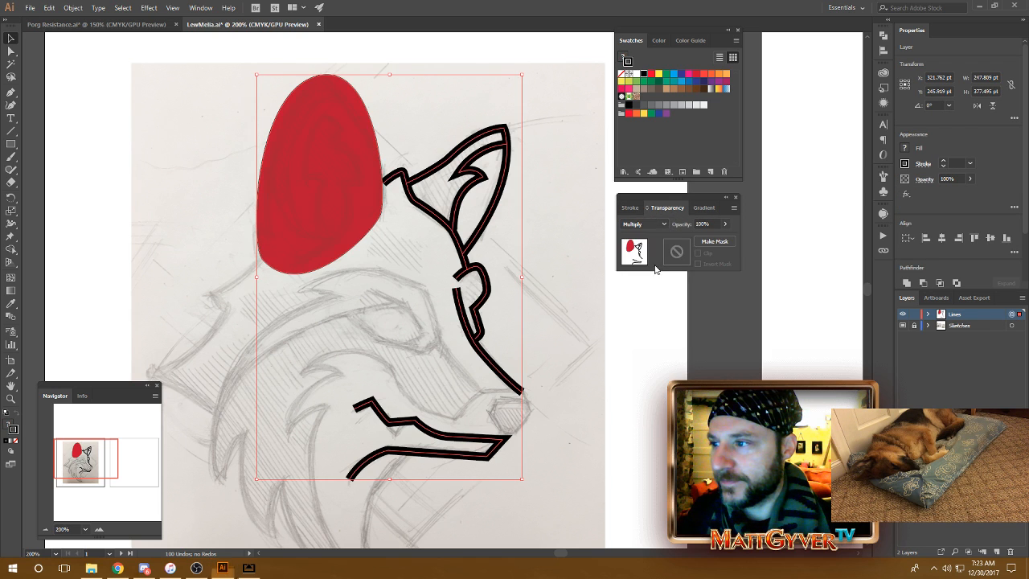
pyautogui.click(565, 267)
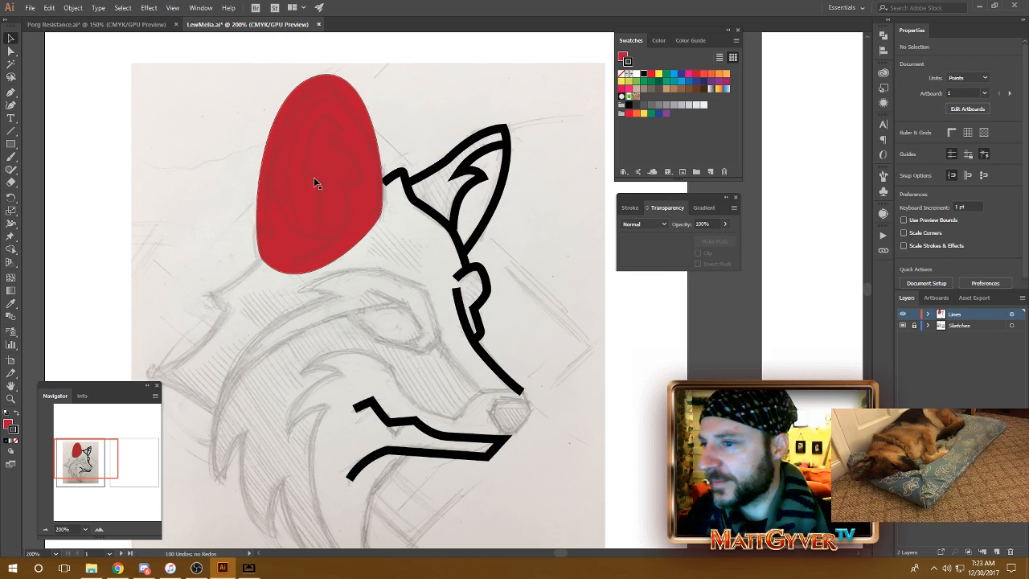
pyautogui.hotkey('ctrl', 'z')
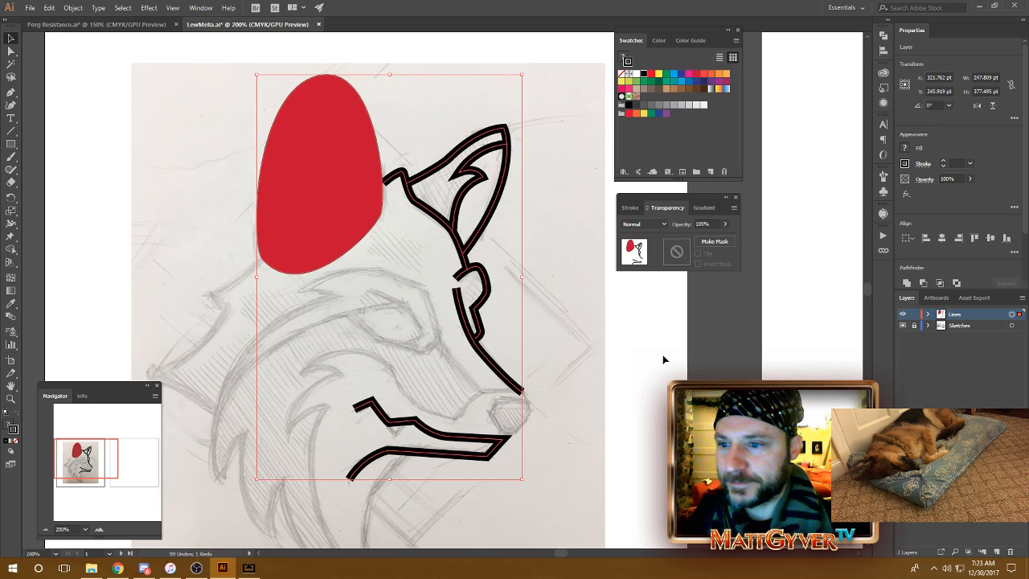
pyautogui.click(664, 360)
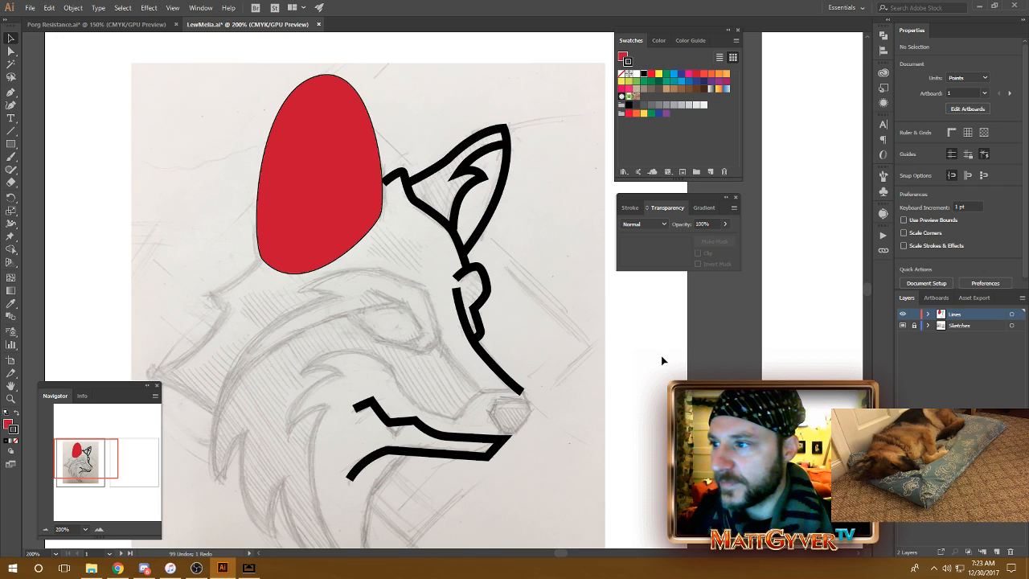
# Review the Sketches layer's options without changing them, and check the filled ear against the sketch in Outline view
pyautogui.click(976, 327)
pyautogui.doubleClick(977, 326)
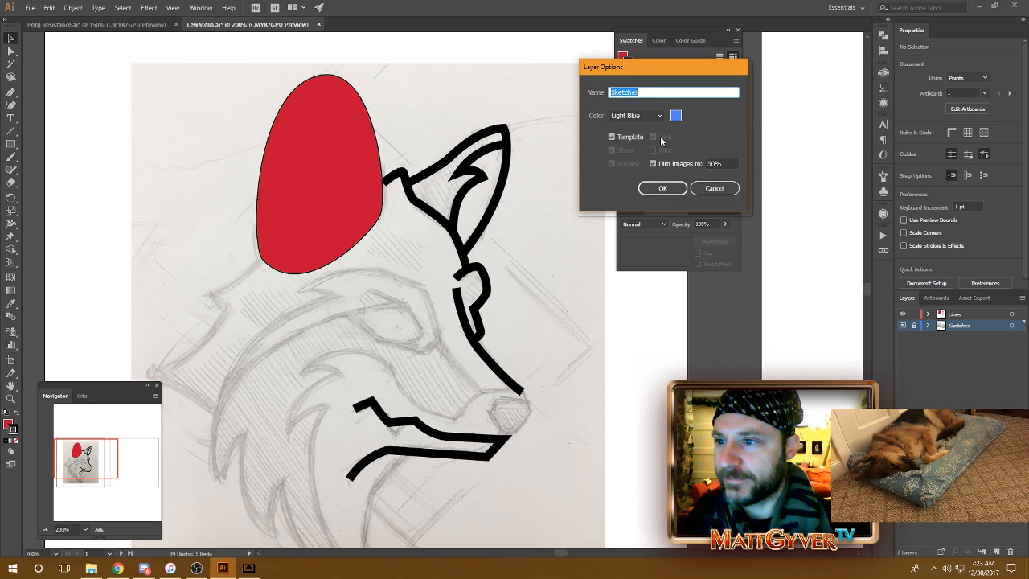
pyautogui.click(718, 186)
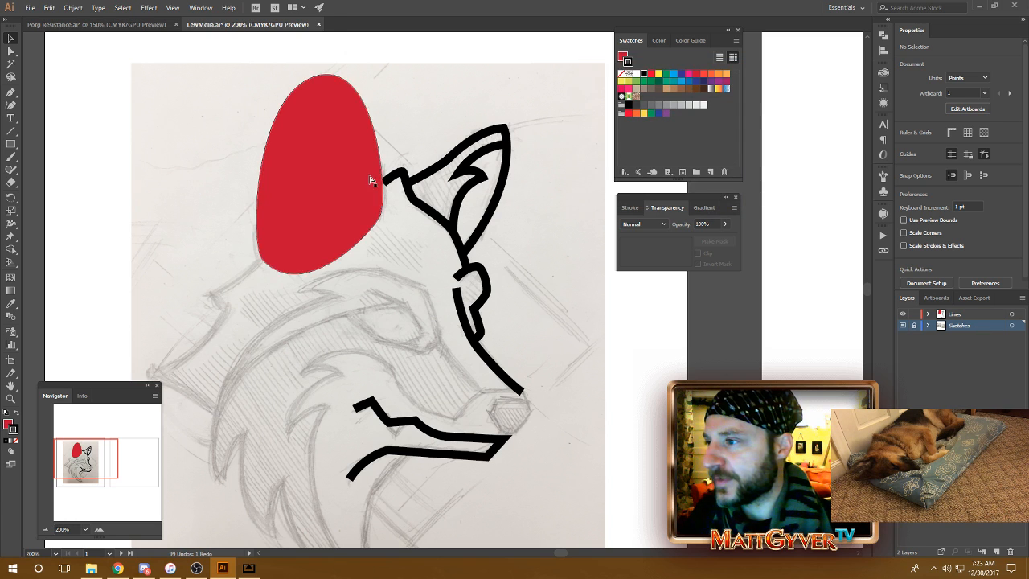
pyautogui.hotkey('ctrl', 'y')
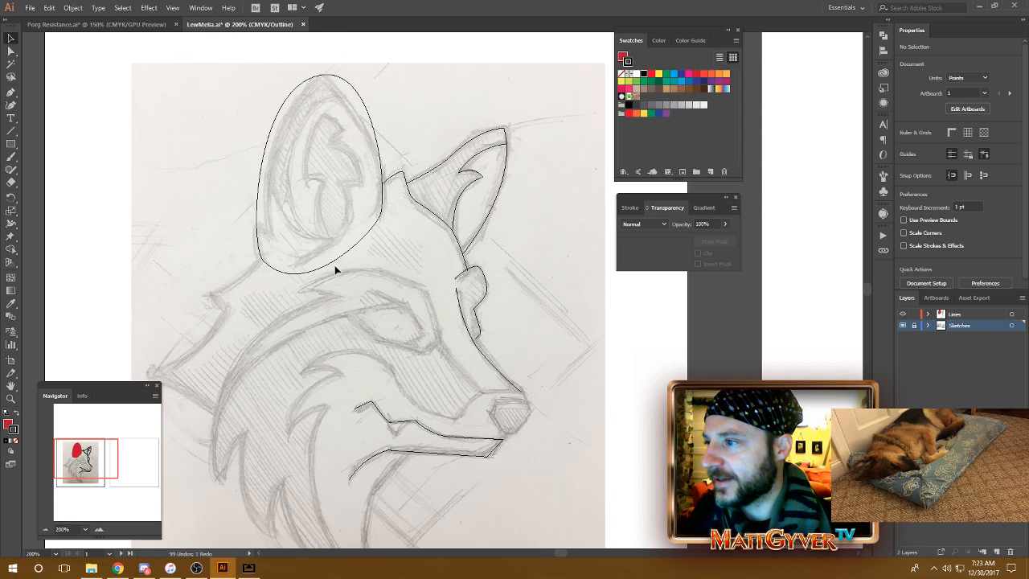
pyautogui.hotkey('ctrl', 'y')
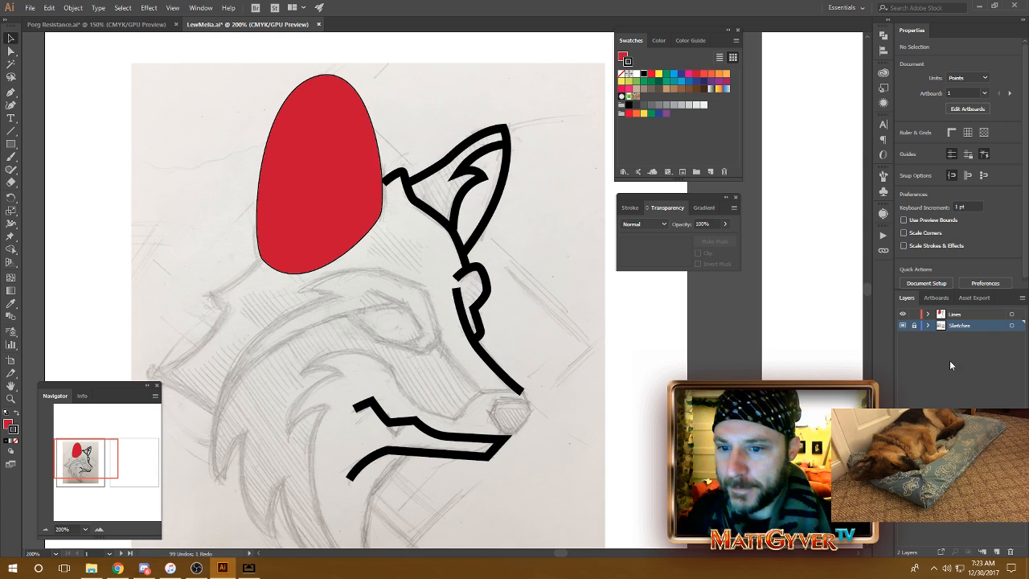
# Turn off the Sketches layer's Template option, and inspect the artwork in Outline view before returning to Preview
pyautogui.doubleClick(991, 328)
pyautogui.click(611, 138)
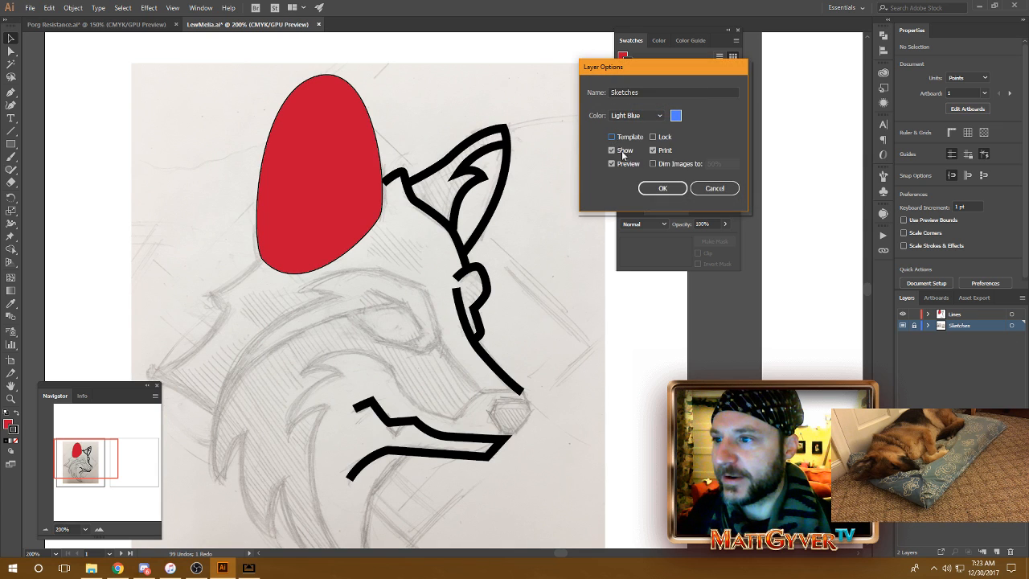
pyautogui.click(662, 188)
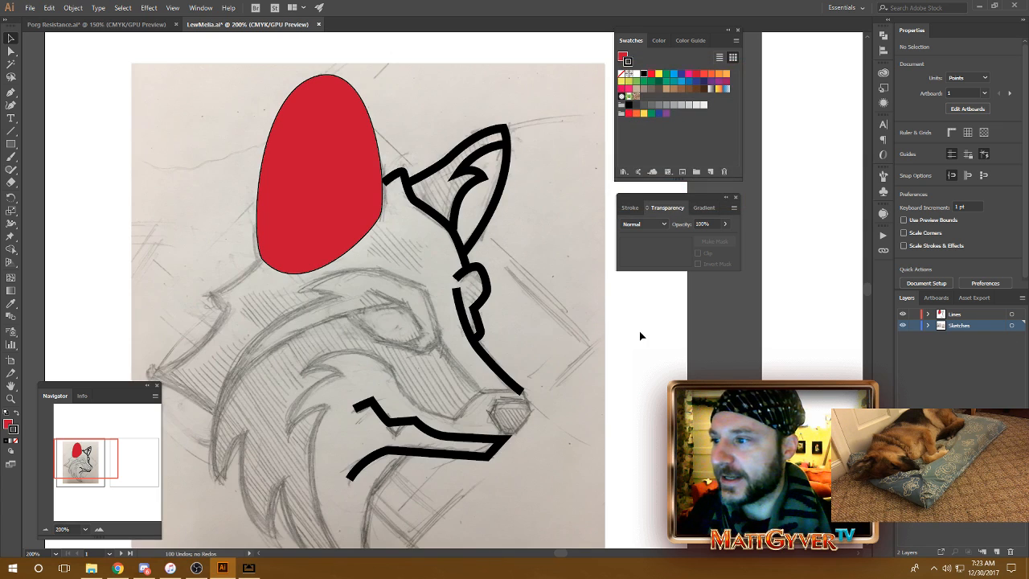
pyautogui.click(326, 141)
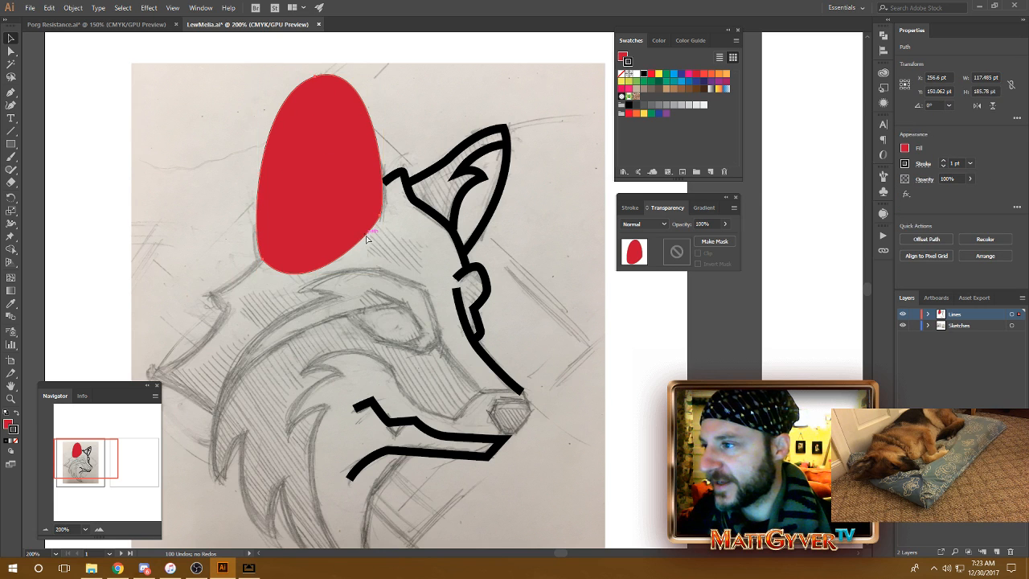
pyautogui.hotkey('ctrl', 'y')
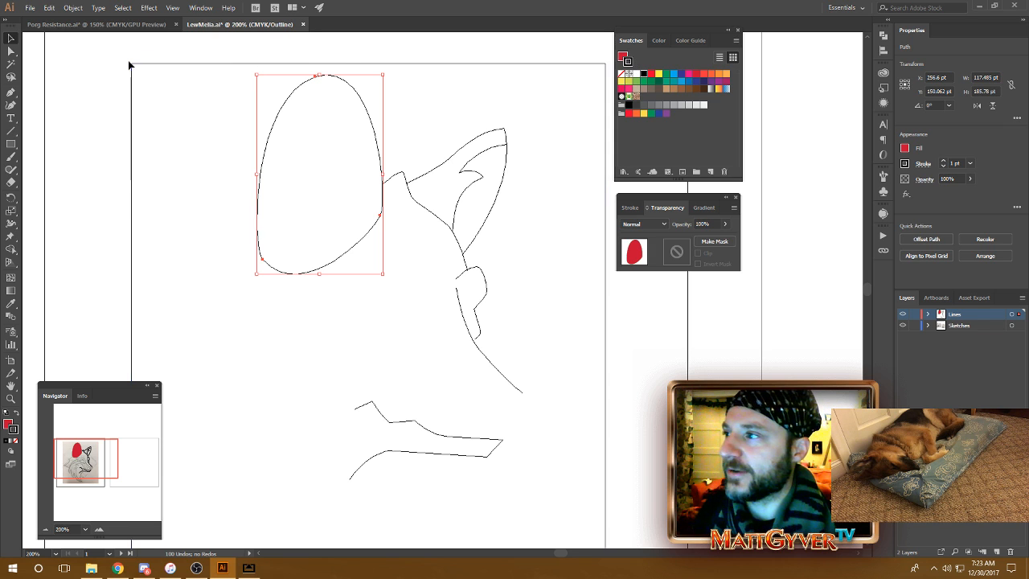
pyautogui.click(677, 346)
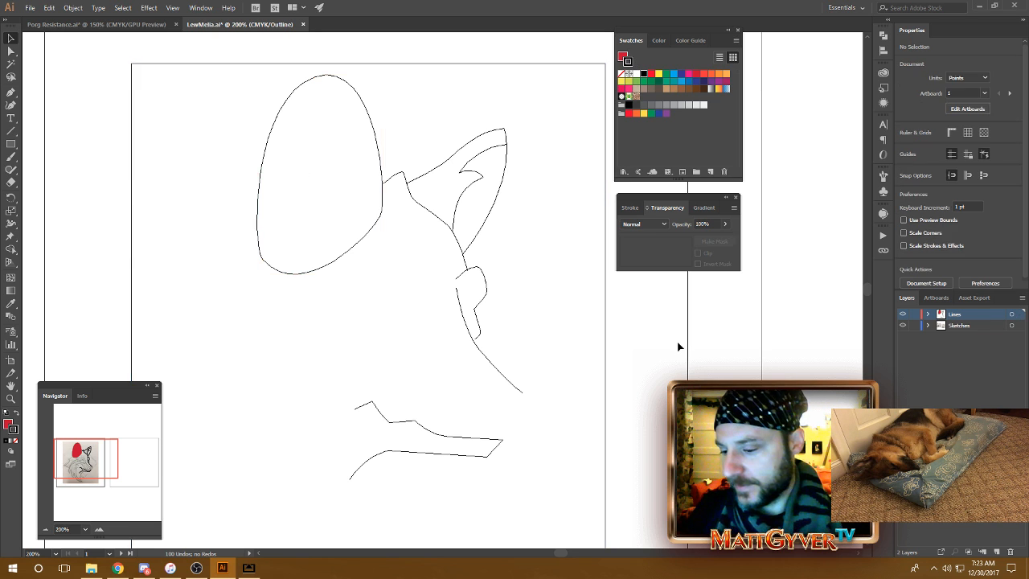
pyautogui.hotkey('ctrl', 'y')
# Turn the Sketches layer's Template option back on and switch the document to Outline view
pyautogui.doubleClick(982, 326)
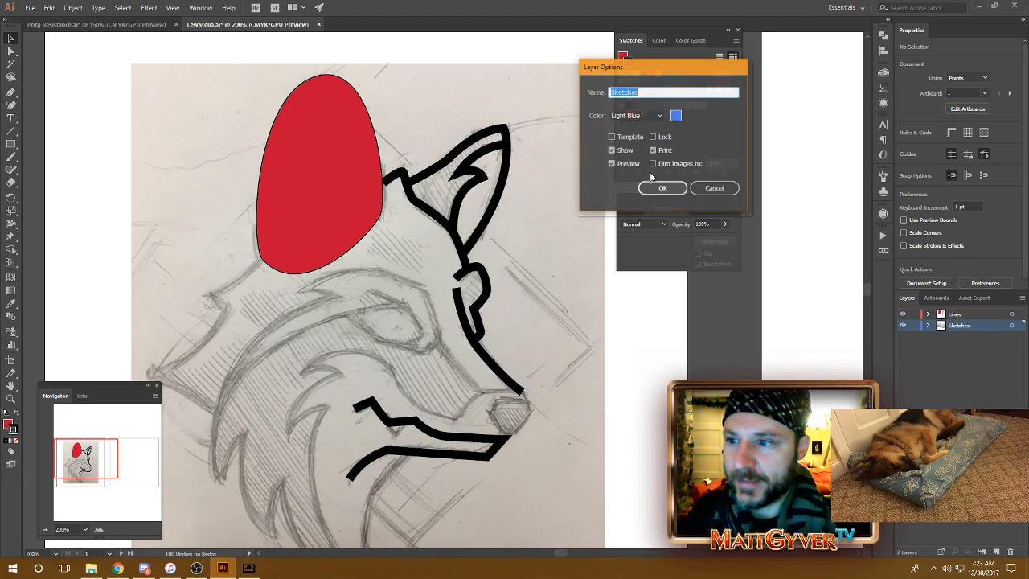
pyautogui.click(634, 138)
pyautogui.click(662, 189)
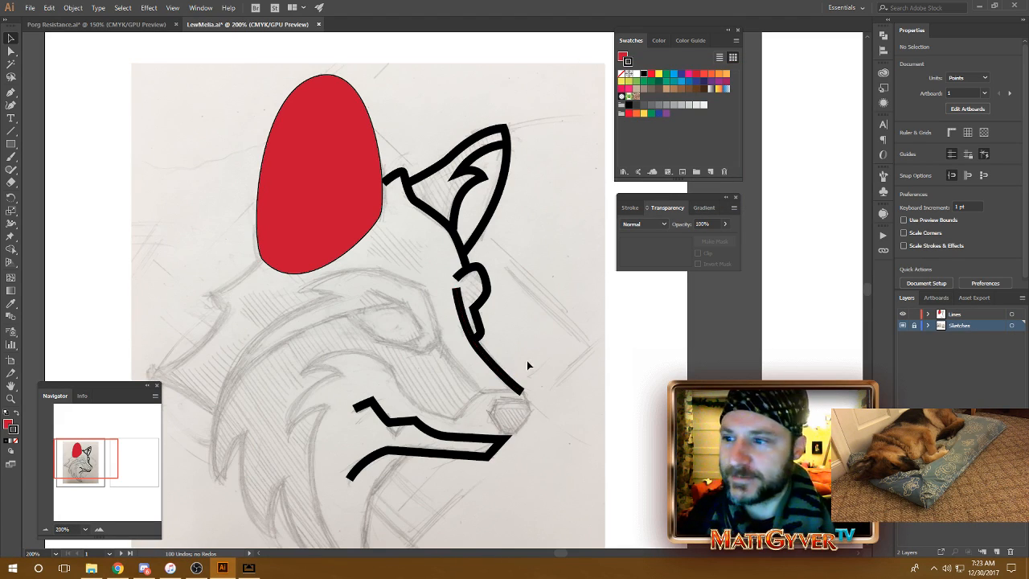
pyautogui.scroll(-2, 500, 339)
pyautogui.hscroll(1, 501, 338)
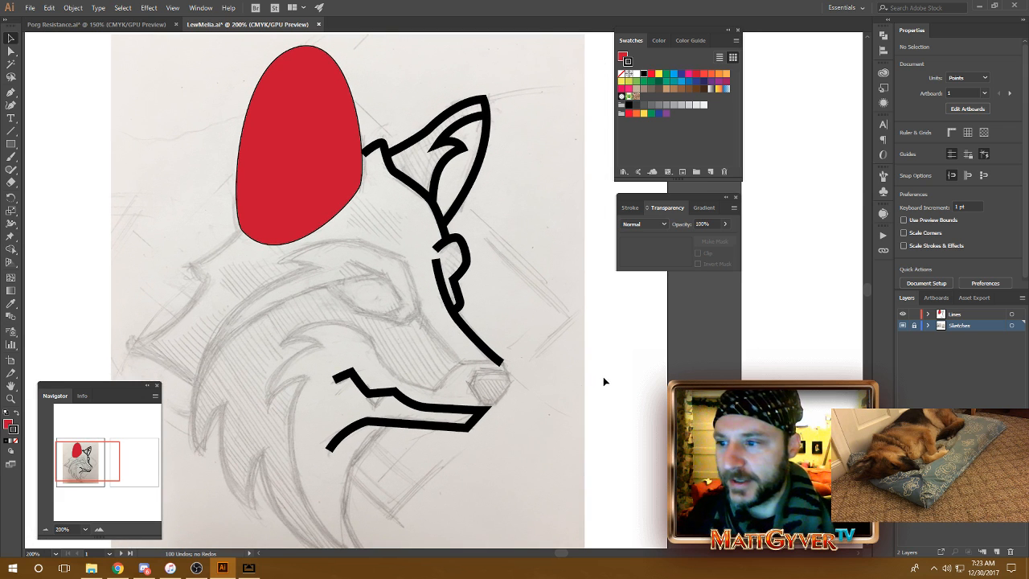
pyautogui.hotkey('ctrl', 'y')
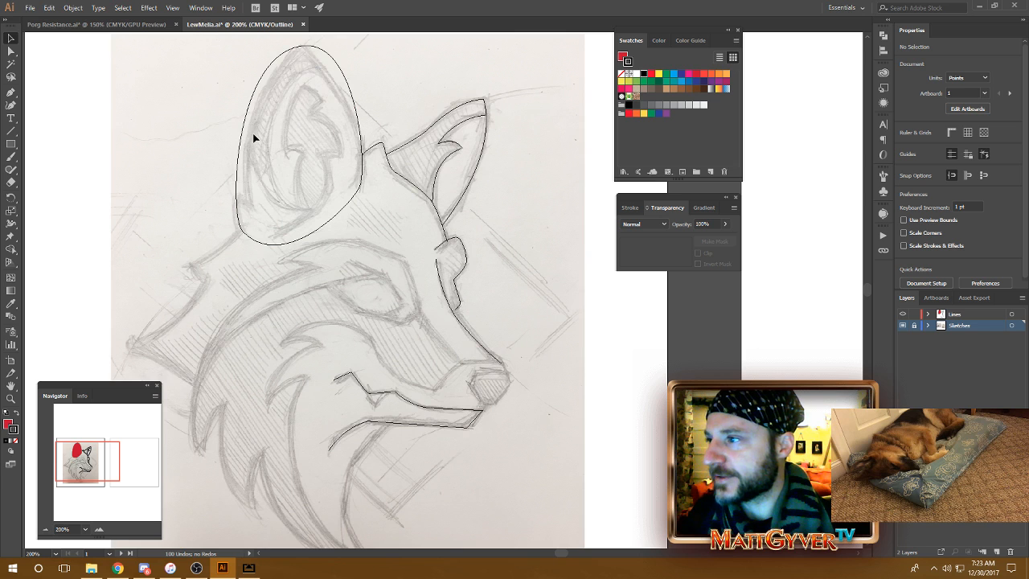
# Delete the red-filled oval over the large ear and return the document to Preview
pyautogui.click(239, 152)
pyautogui.press('Delete')
pyautogui.scroll(-1, 533, 344)
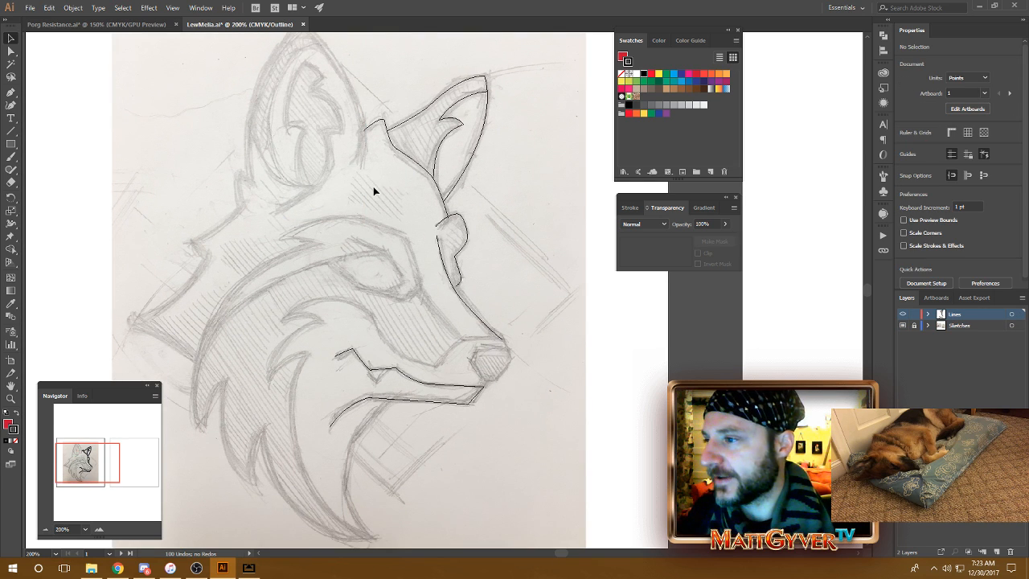
pyautogui.hotkey('ctrl', 'y')
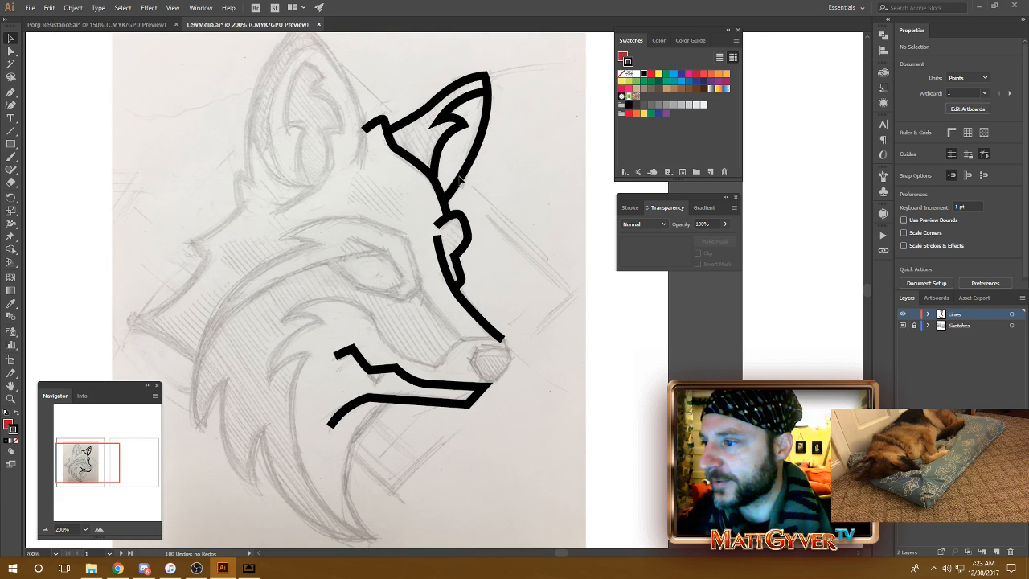
pyautogui.scroll(-1, 446, 256)
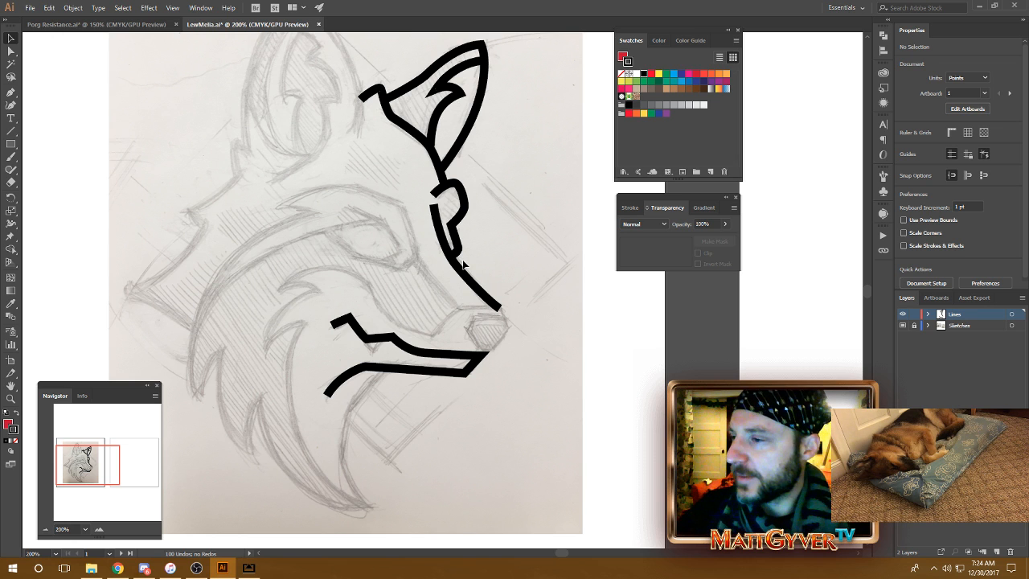
# Remove the extra anchor point at the tip of the fur tuft between the ears to make a sharp corner
pyautogui.hotkey('ctrl', '+')
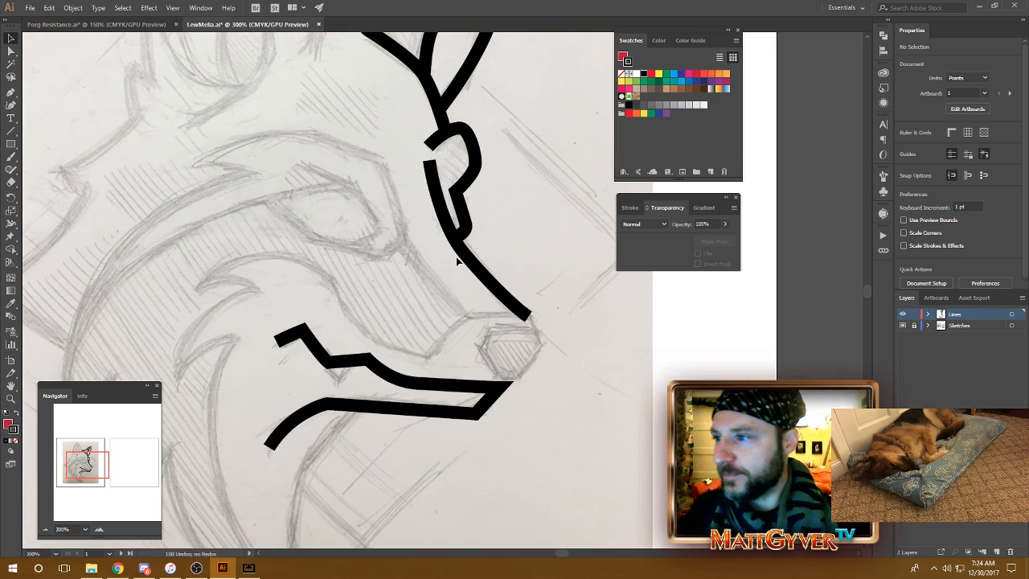
pyautogui.moveTo(410, 137); pyautogui.dragTo(426, 314)
pyautogui.press('a')
pyautogui.click(365, 172)
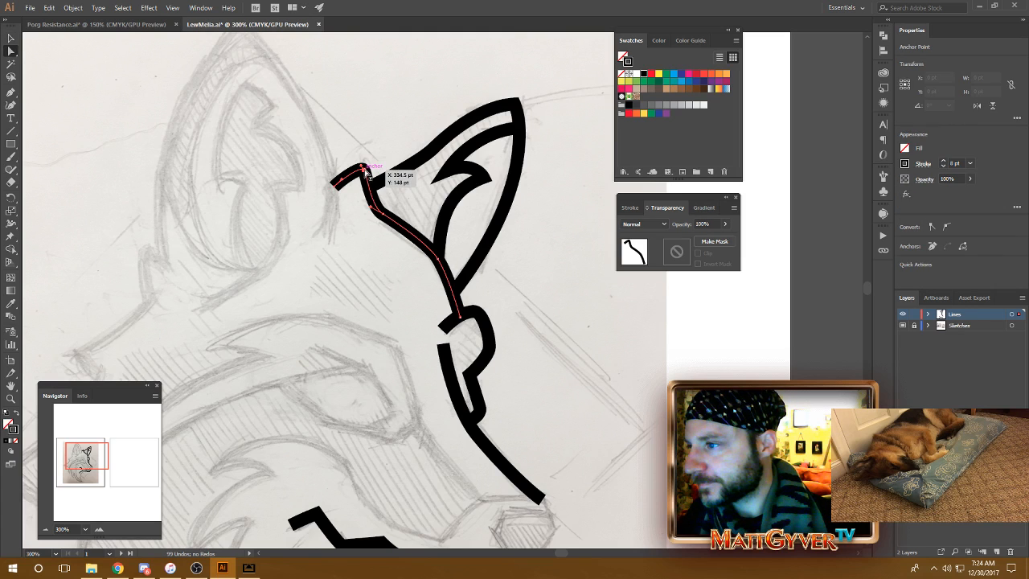
pyautogui.press('p')
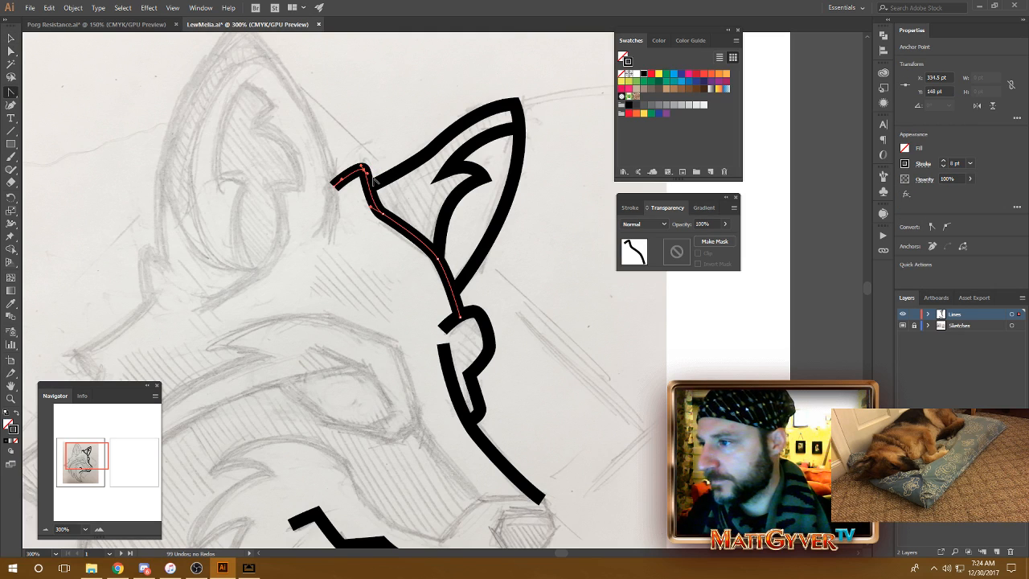
pyautogui.click(366, 171)
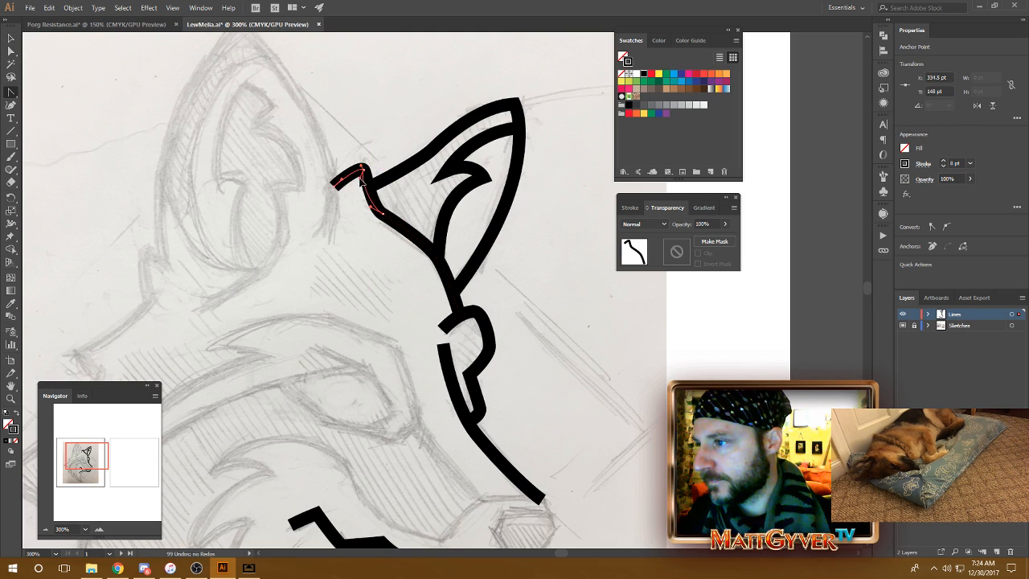
pyautogui.moveTo(359, 176); pyautogui.dragTo(361, 180)
pyautogui.click(365, 170)
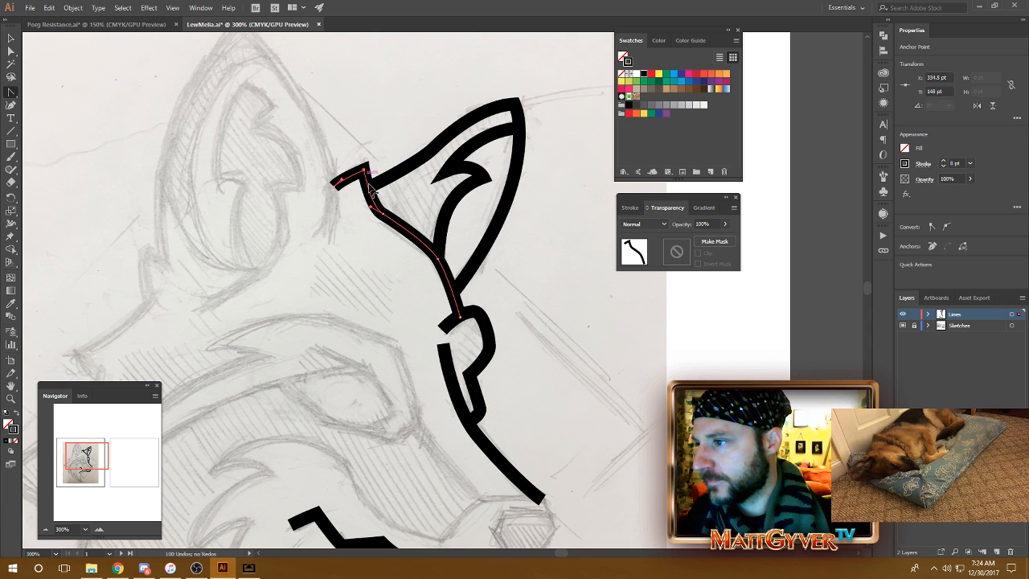
# Reposition the fur tuft's tip anchor to about X 334.5 pt, Y 144 pt and adjust the curve below it
pyautogui.press('a')
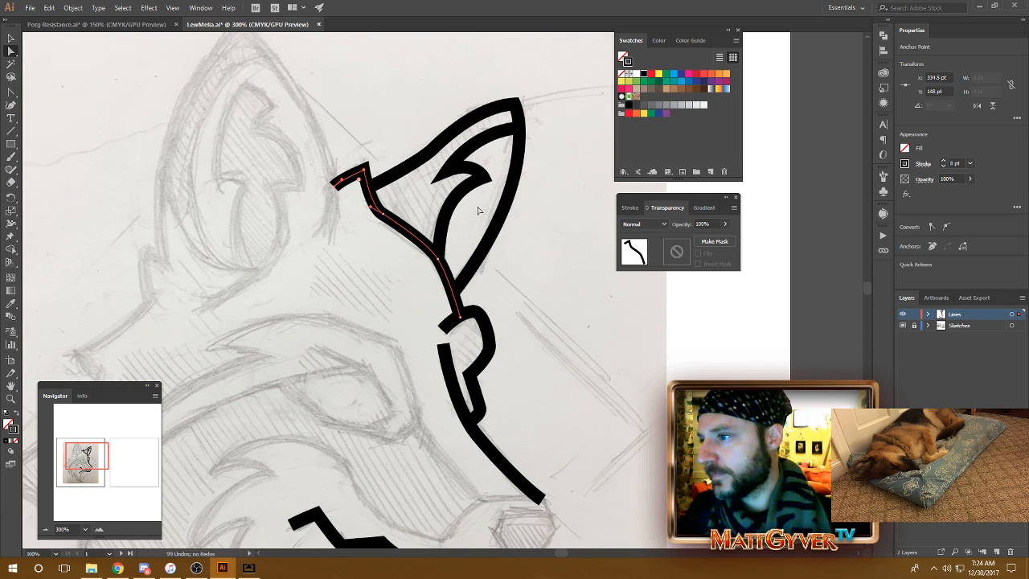
pyautogui.press('Up')
pyautogui.press('Up')
pyautogui.press('Left')
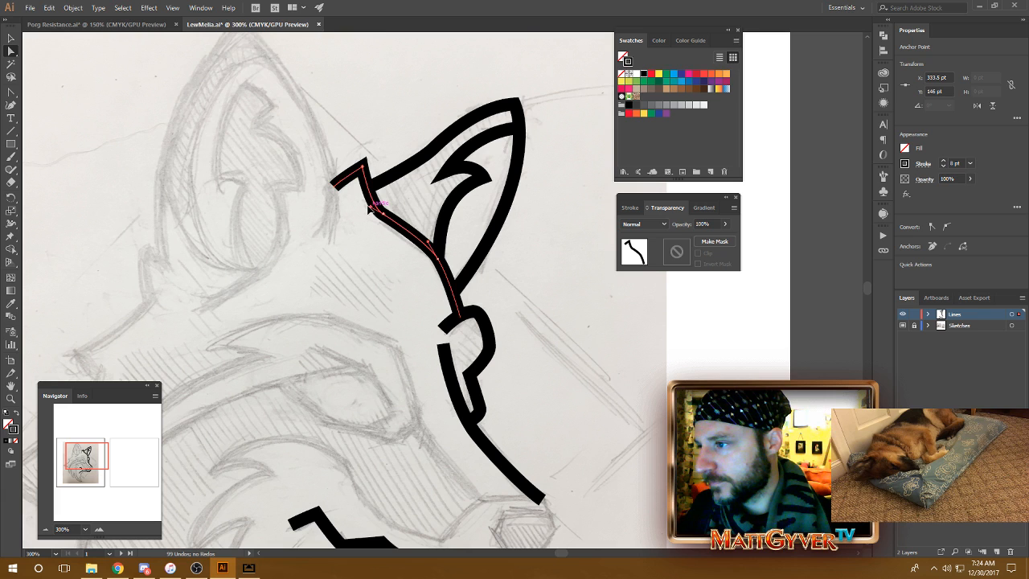
pyautogui.moveTo(362, 167); pyautogui.dragTo(371, 165)
pyautogui.press('Left')
pyautogui.press('Left')
pyautogui.press('Left')
pyautogui.press('Left')
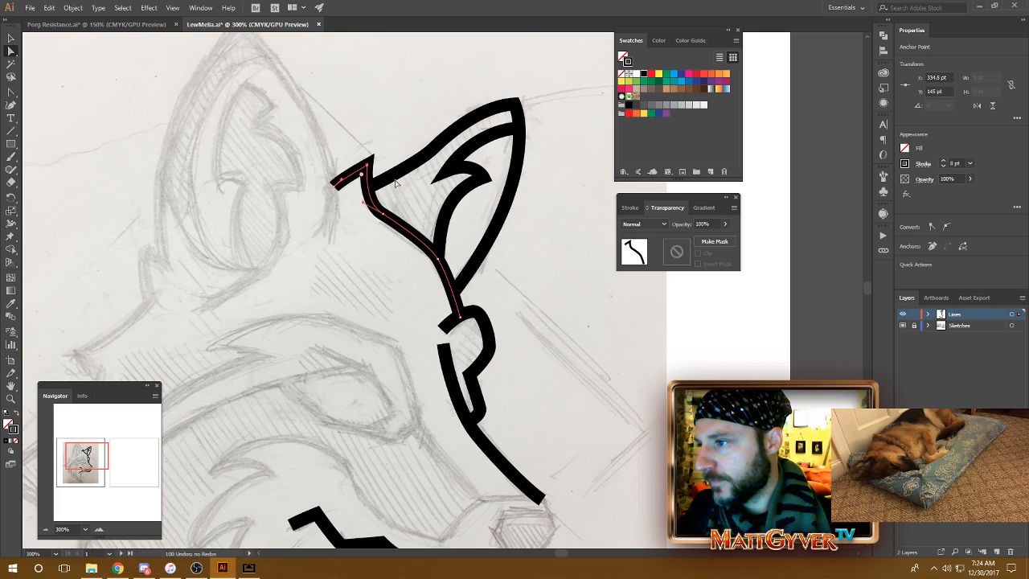
pyautogui.press('Up')
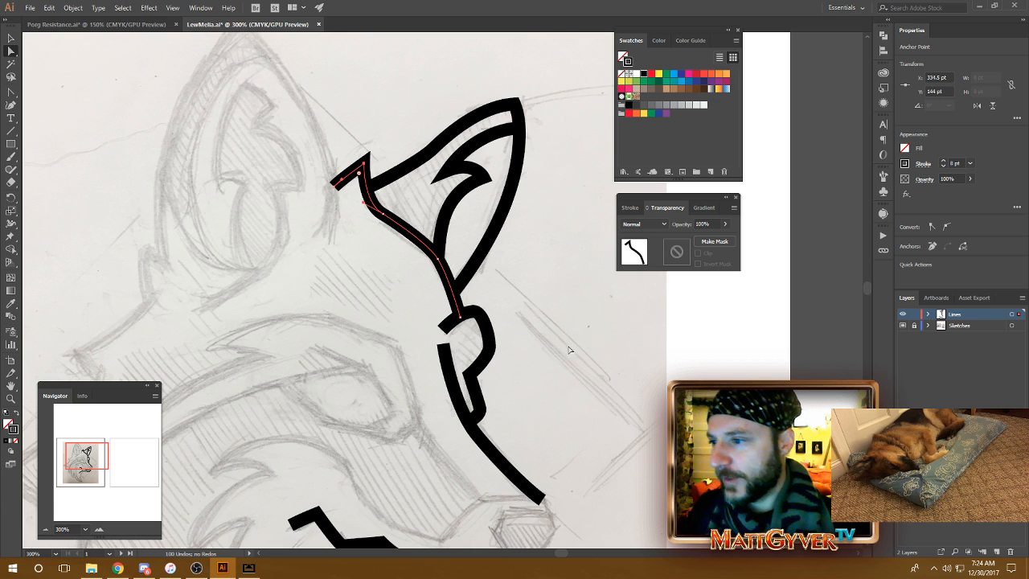
# Adjust the curve at the middle anchor of the small ear's upper edge, and deselect the path
pyautogui.moveTo(639, 420); pyautogui.dragTo(613, 432)
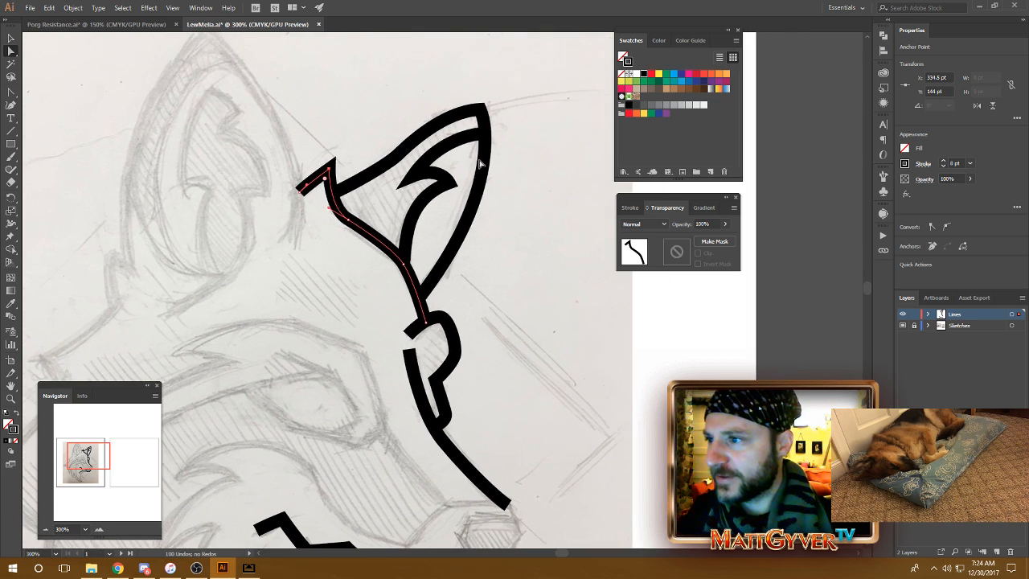
pyautogui.click(398, 147)
pyautogui.click(402, 151)
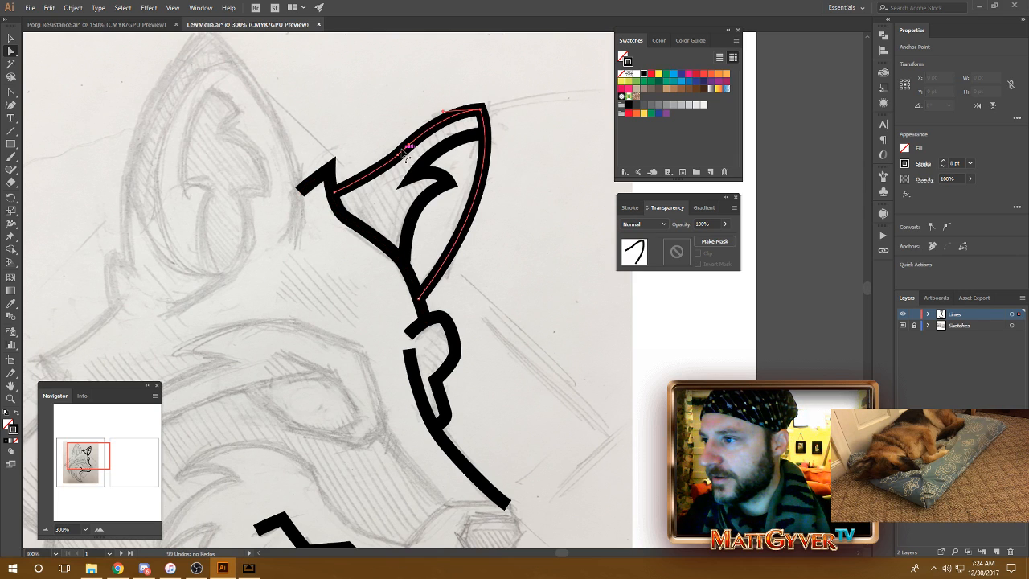
pyautogui.click(398, 154)
pyautogui.moveTo(389, 165)
pyautogui.mouseDown()
pyautogui.moveTo(383, 177)
pyautogui.moveTo(416, 138)
pyautogui.mouseUp()
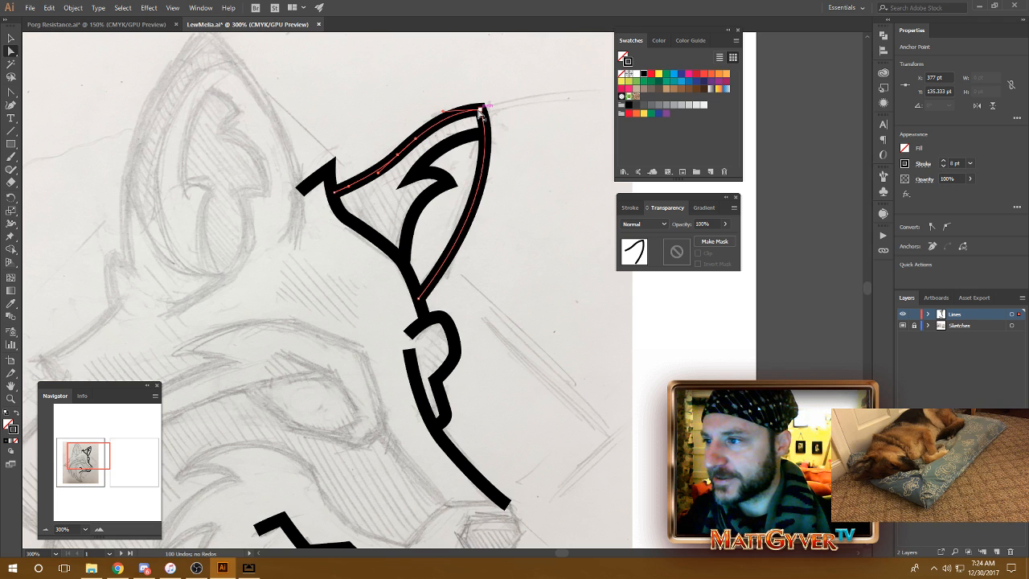
pyautogui.click(551, 153)
pyautogui.hotkey('ctrl', '-')
pyautogui.hotkey('ctrl', '-')
pyautogui.hotkey('ctrl', '-')
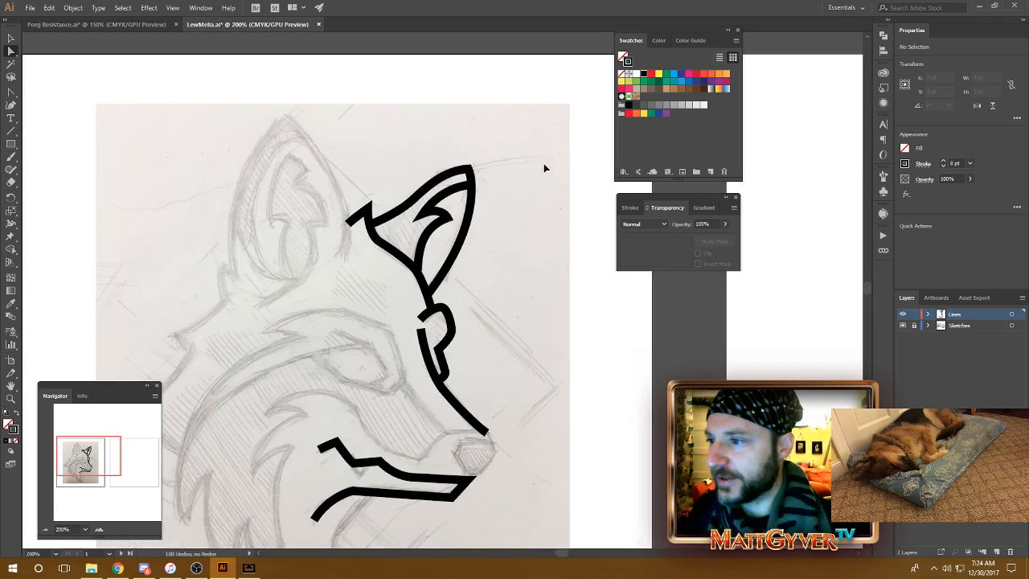
pyautogui.hotkey('ctrl', '=')
pyautogui.hotkey('ctrl', '=')
pyautogui.moveTo(348, 357); pyautogui.dragTo(441, 279)
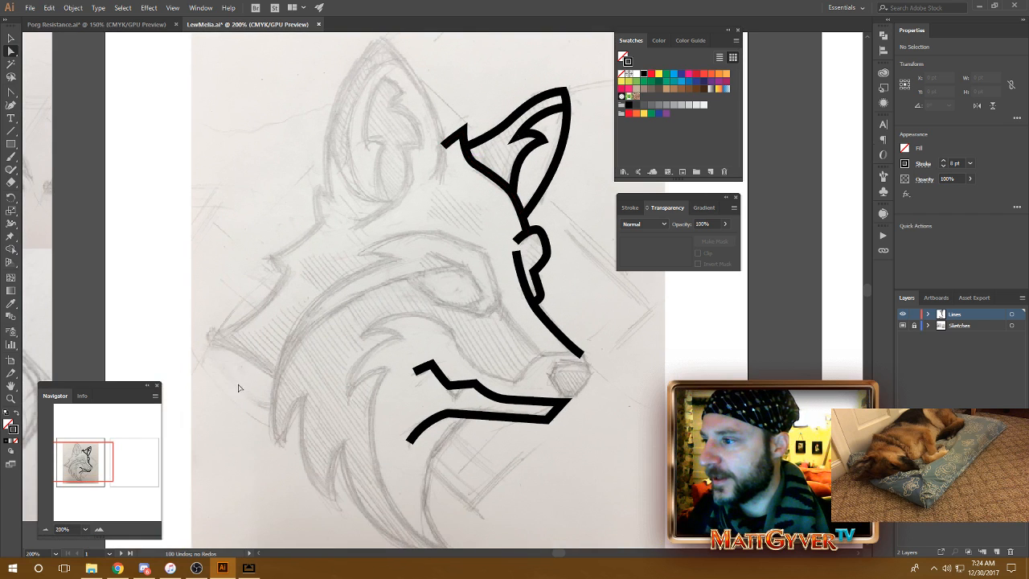
pyautogui.press('p')
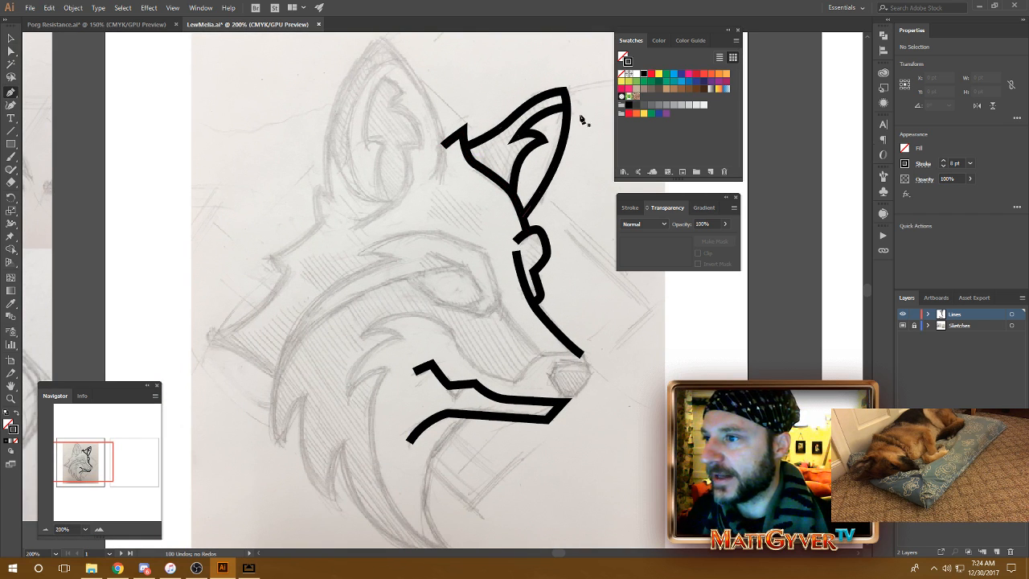
pyautogui.moveTo(447, 506); pyautogui.dragTo(440, 473)
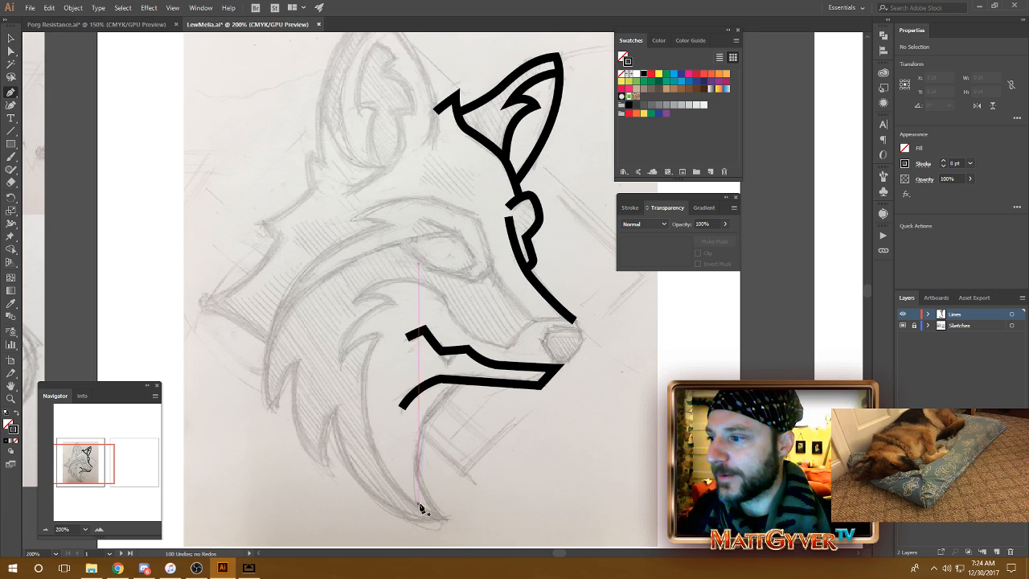
pyautogui.moveTo(390, 319); pyautogui.dragTo(377, 341)
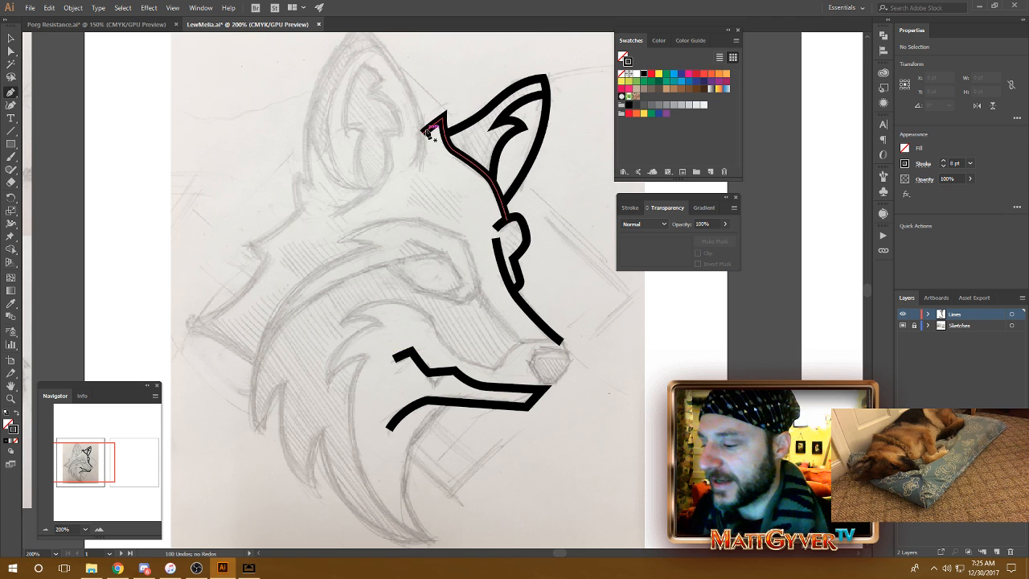
pyautogui.keyDown('ctrl'); pyautogui.click(427, 133); pyautogui.keyUp('ctrl')
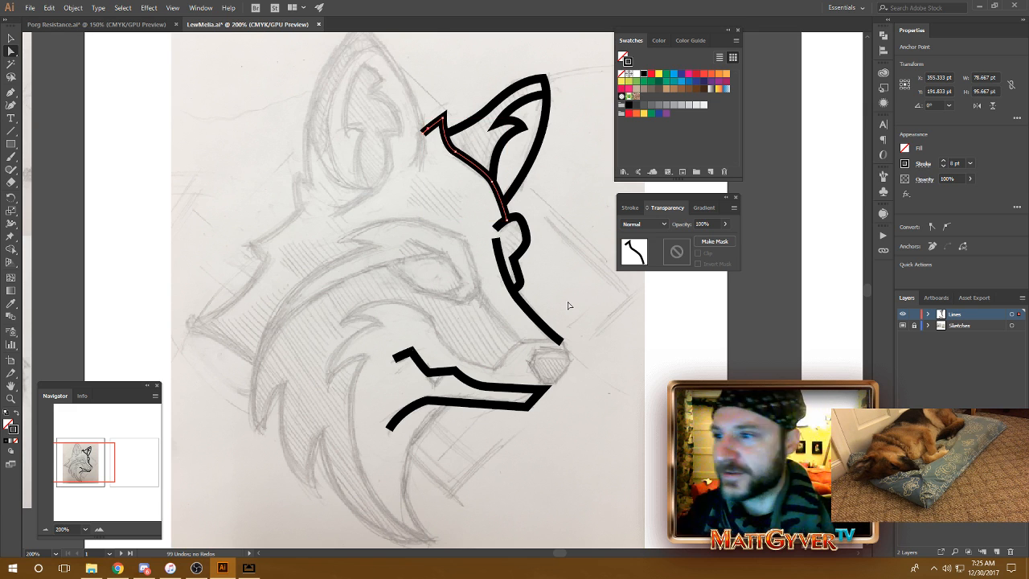
pyautogui.click(585, 335)
# Extend the lower end of the snout bridge line with a short curved Pen segment to the nose, and deselect it
pyautogui.hotkey('ctrl', '+')
pyautogui.moveTo(524, 212); pyautogui.dragTo(480, 178)
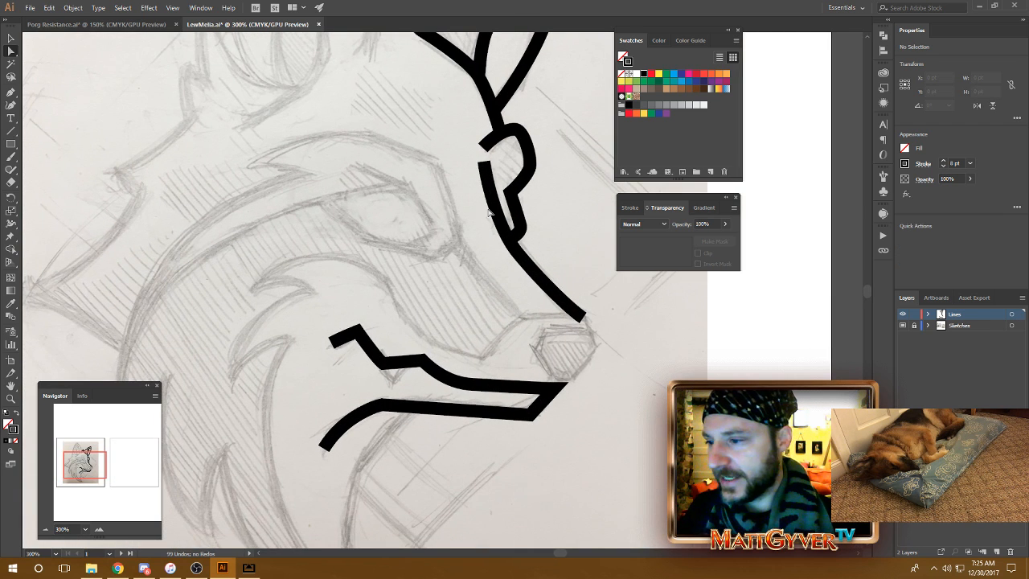
pyautogui.press('p')
pyautogui.moveTo(460, 320); pyautogui.dragTo(394, 327)
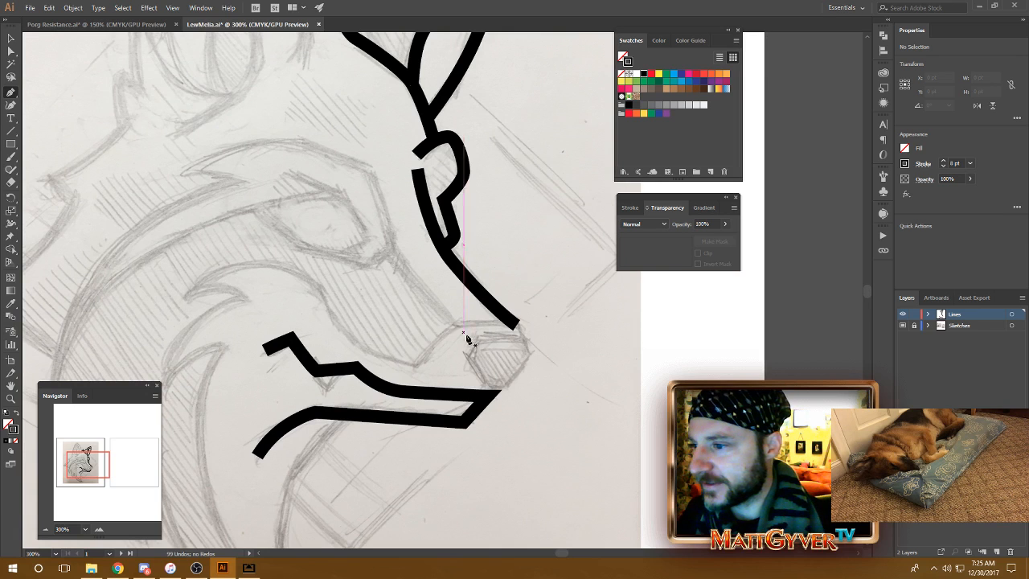
pyautogui.click(517, 326)
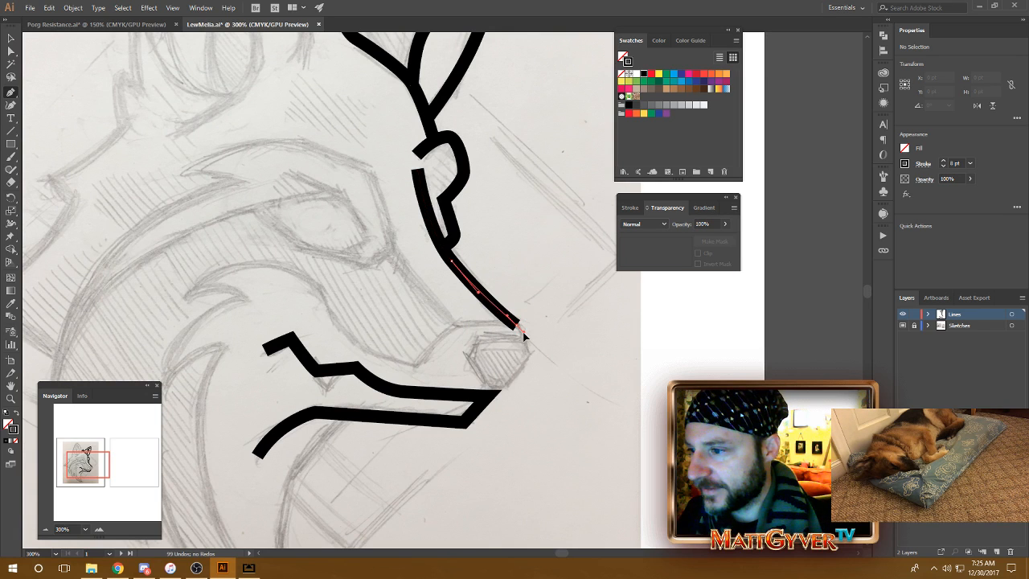
pyautogui.moveTo(524, 336); pyautogui.dragTo(546, 351)
pyautogui.hotkey('ctrl', 'z')
pyautogui.hotkey('ctrl', 'z')
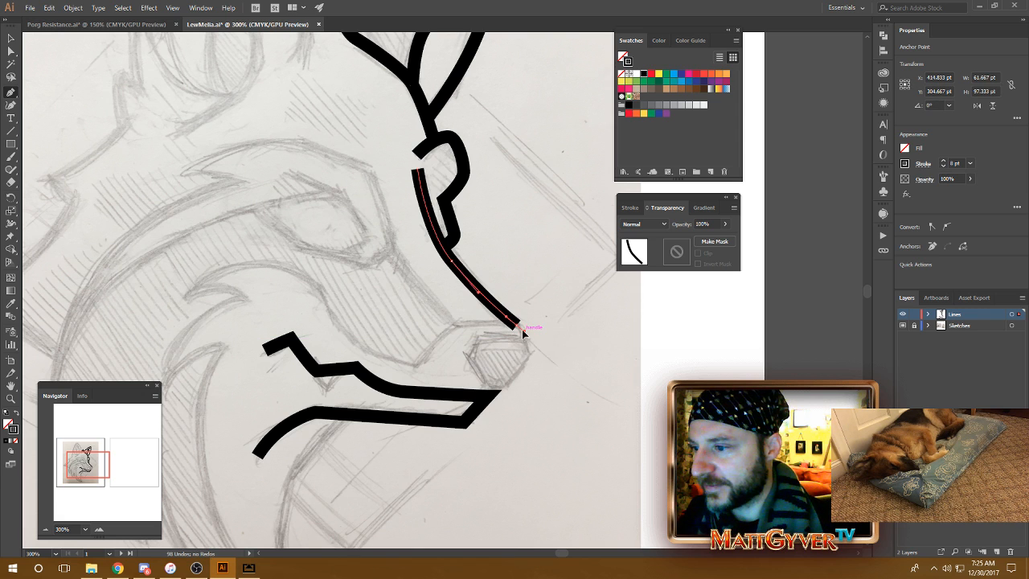
pyautogui.moveTo(524, 336); pyautogui.dragTo(545, 260)
pyautogui.press('v')
pyautogui.click(544, 345)
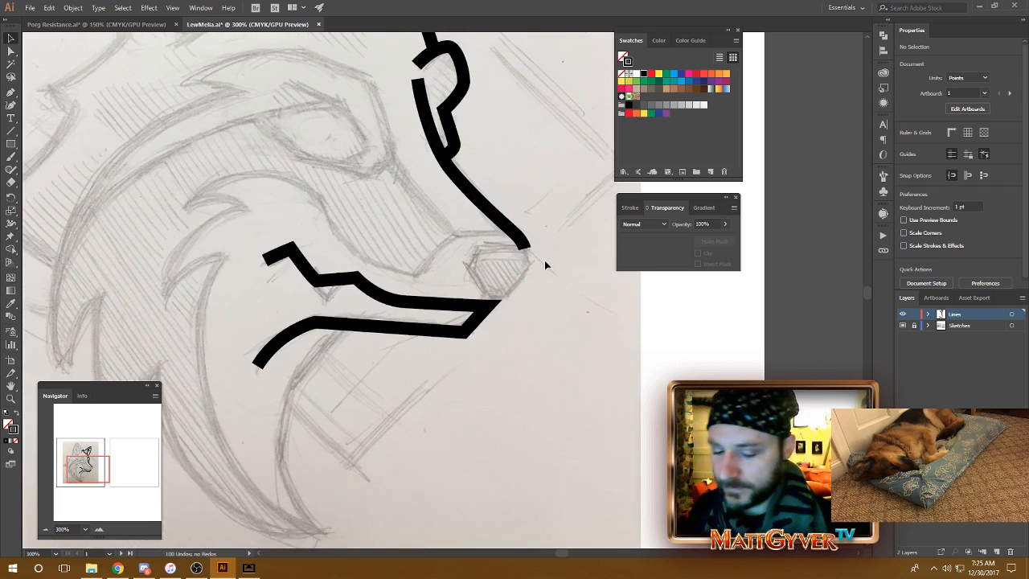
# Trace the top, front and bottom edges of the nose with straight Pen segments as an open path
pyautogui.hotkey('ctrl', '+')
pyautogui.moveTo(542, 295); pyautogui.dragTo(511, 324)
pyautogui.press('p')
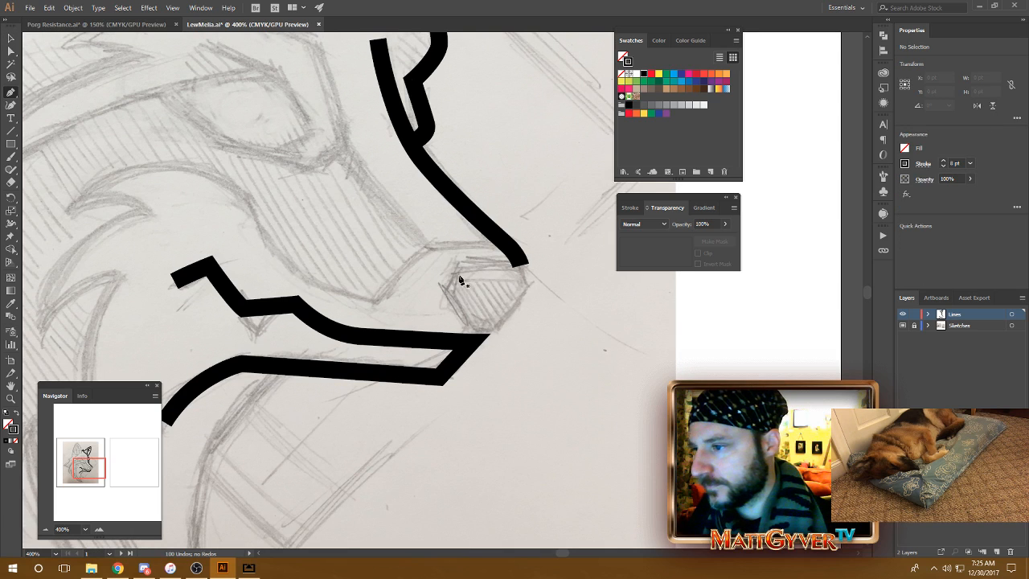
pyautogui.click(458, 265)
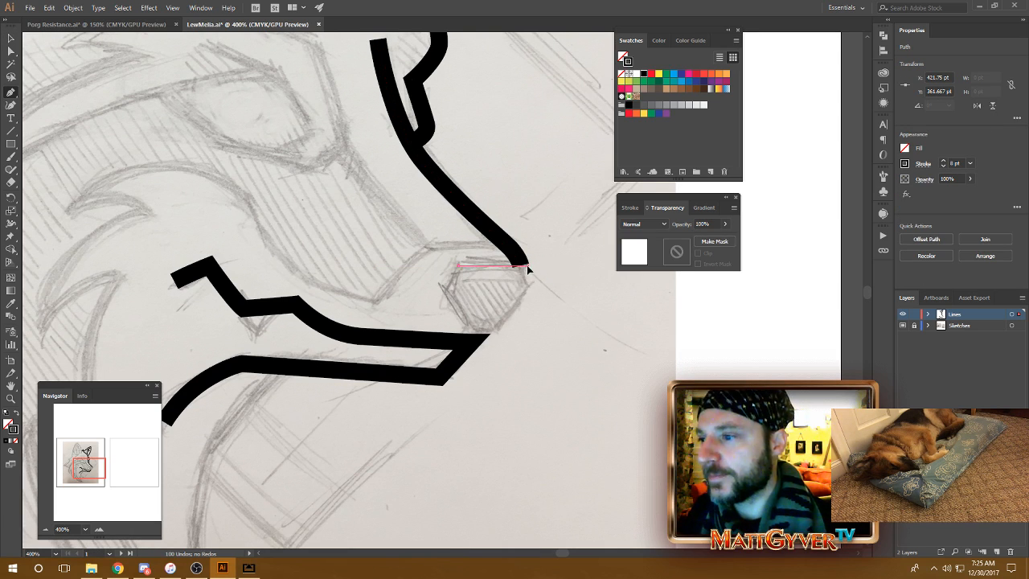
pyautogui.click(527, 265)
pyautogui.click(535, 279)
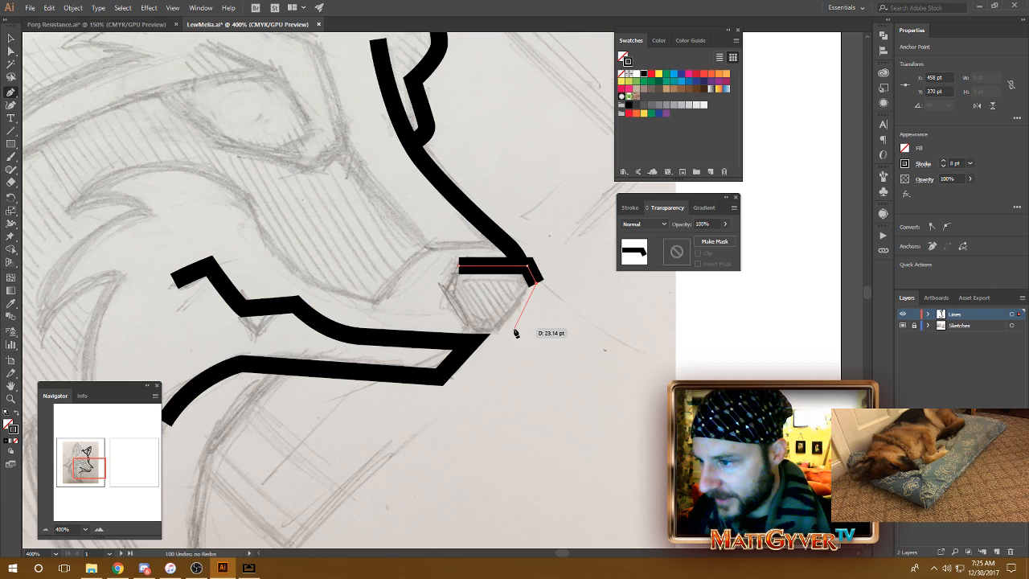
pyautogui.click(512, 332)
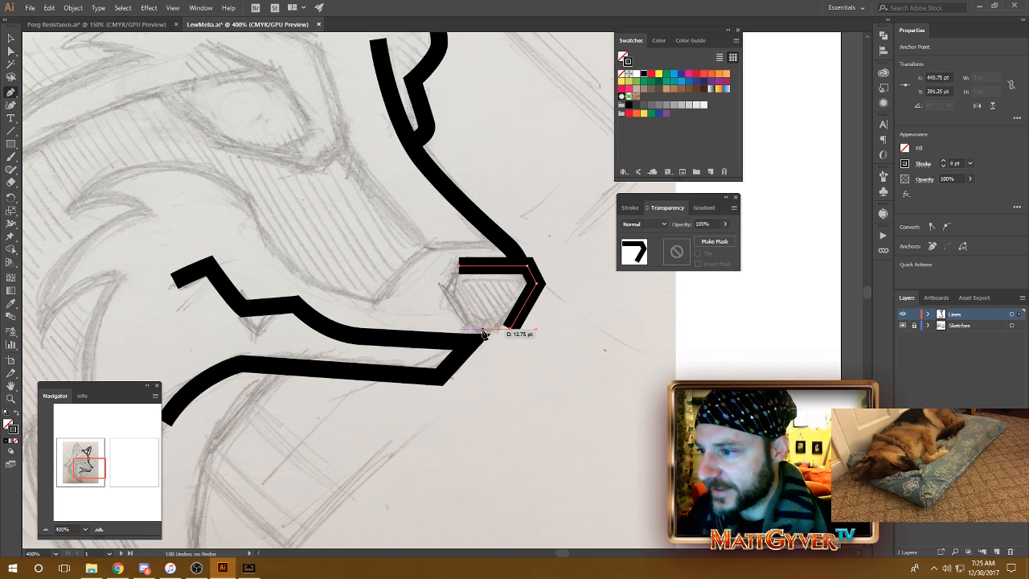
pyautogui.click(479, 329)
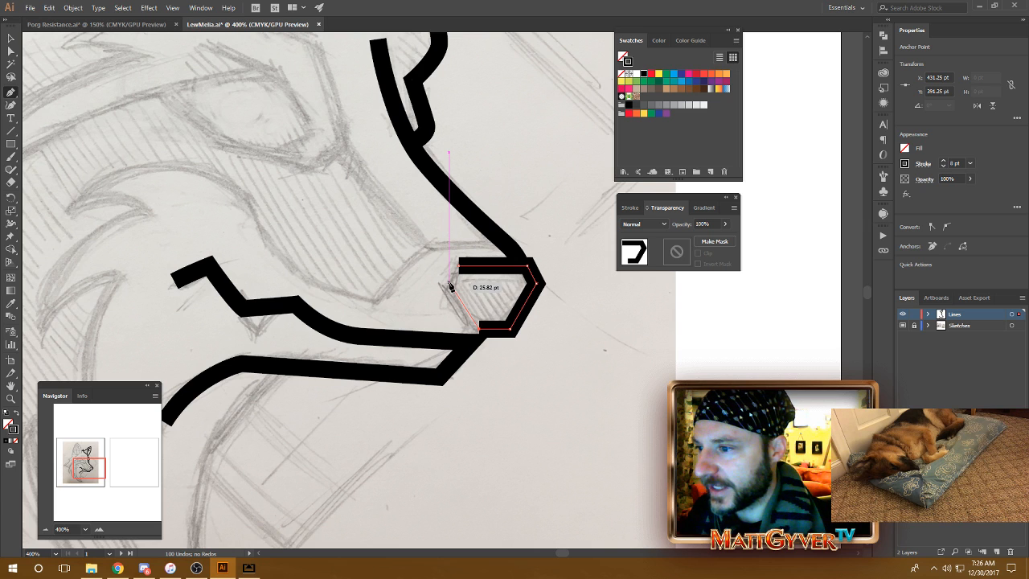
# Redraw the nose outline's bottom segment shorter, and pull the open end of its top edge in to line up with it
pyautogui.press('a')
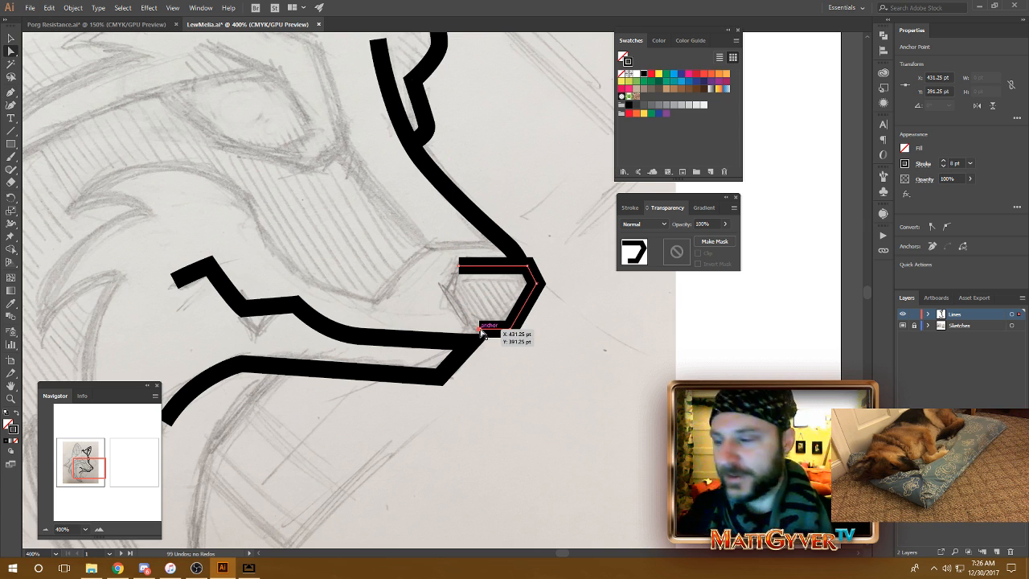
pyautogui.moveTo(482, 332); pyautogui.dragTo(512, 330)
pyautogui.press('p')
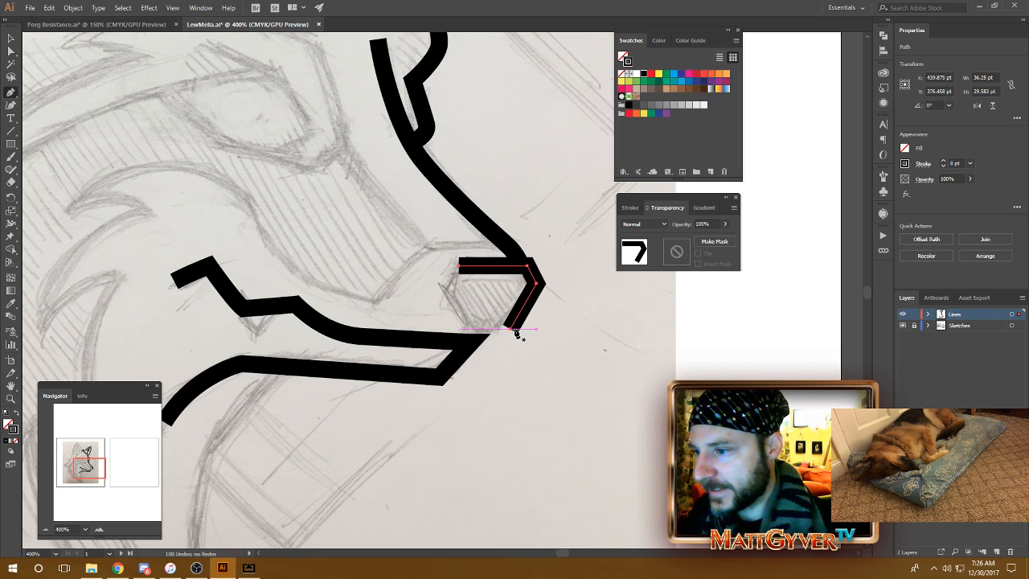
pyautogui.click(511, 329)
pyautogui.click(491, 332)
pyautogui.press('a')
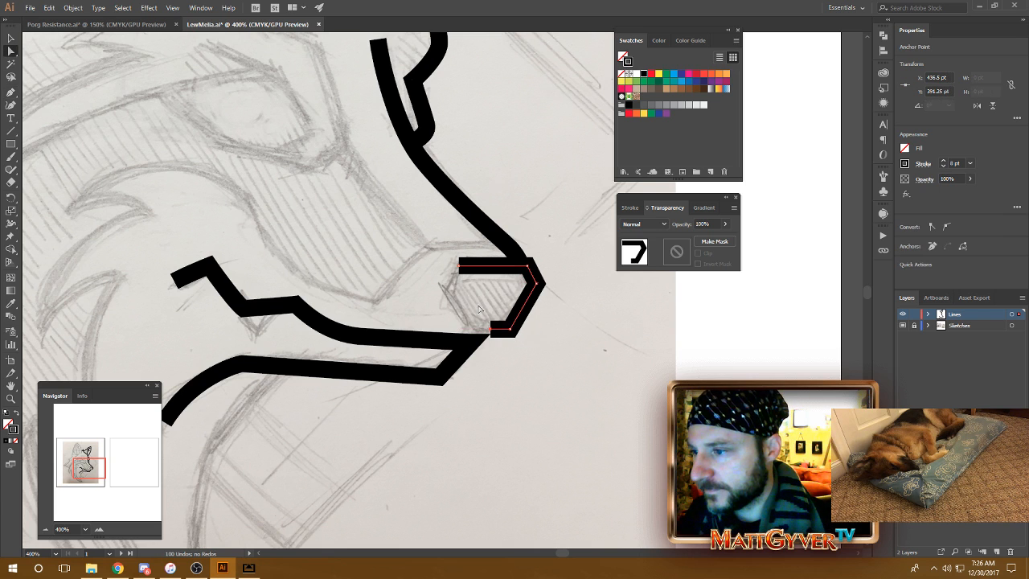
pyautogui.moveTo(462, 267); pyautogui.dragTo(491, 266)
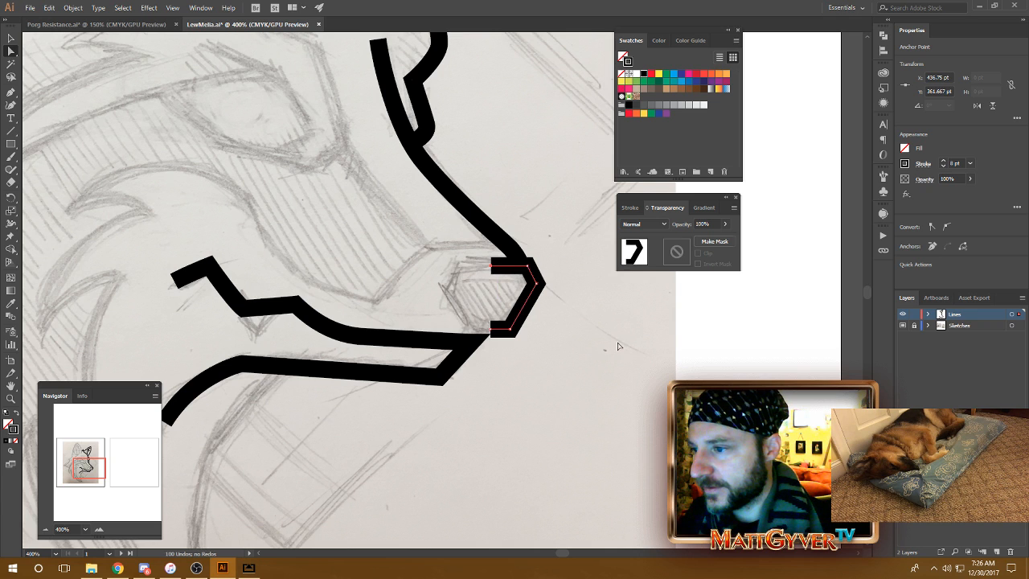
# Align the two open end anchors of the half nose outline along their left side
pyautogui.click(598, 352)
pyautogui.moveTo(591, 374); pyautogui.dragTo(582, 372)
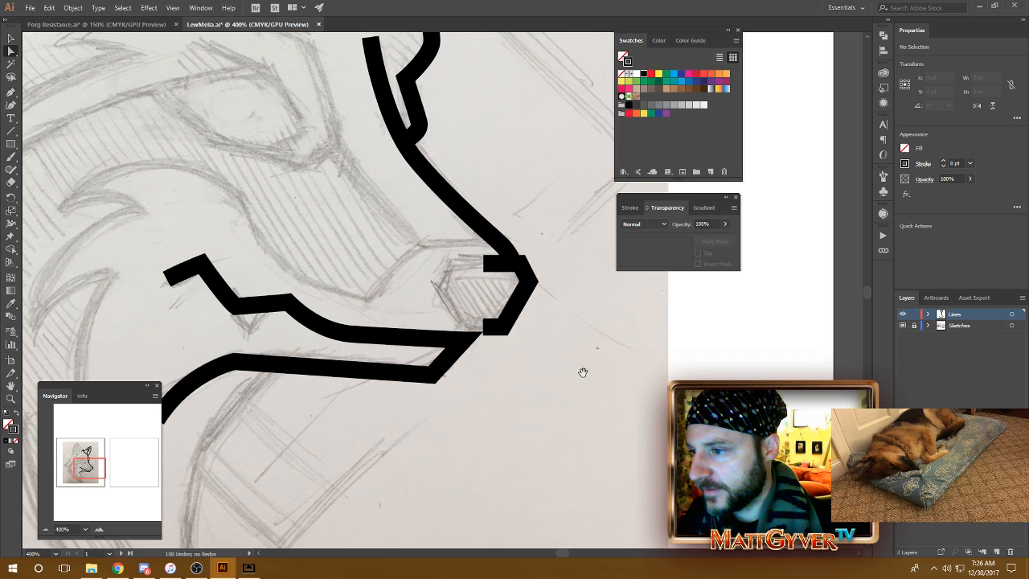
pyautogui.press('v')
pyautogui.click(521, 296)
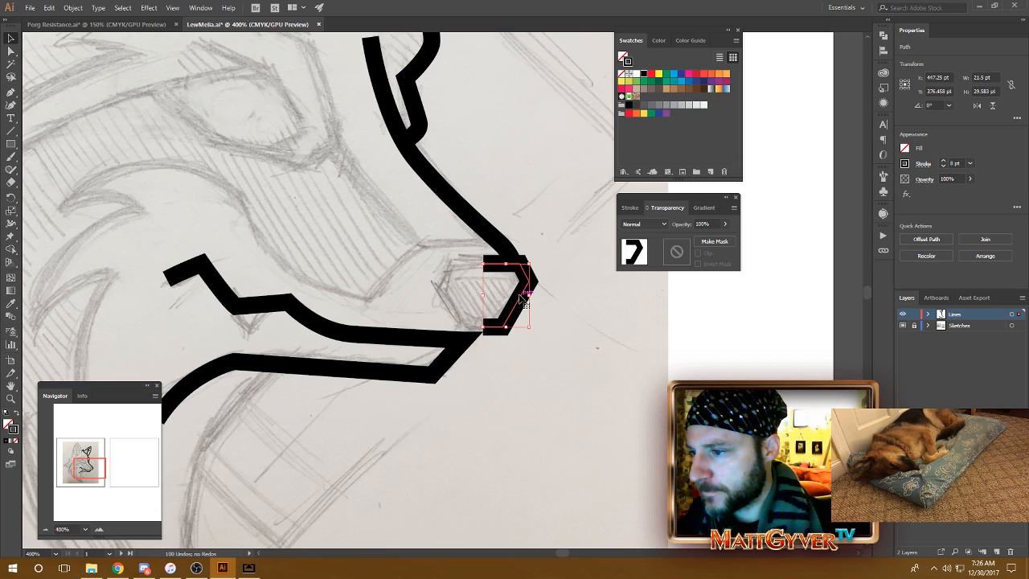
pyautogui.press('a')
pyautogui.click(486, 326)
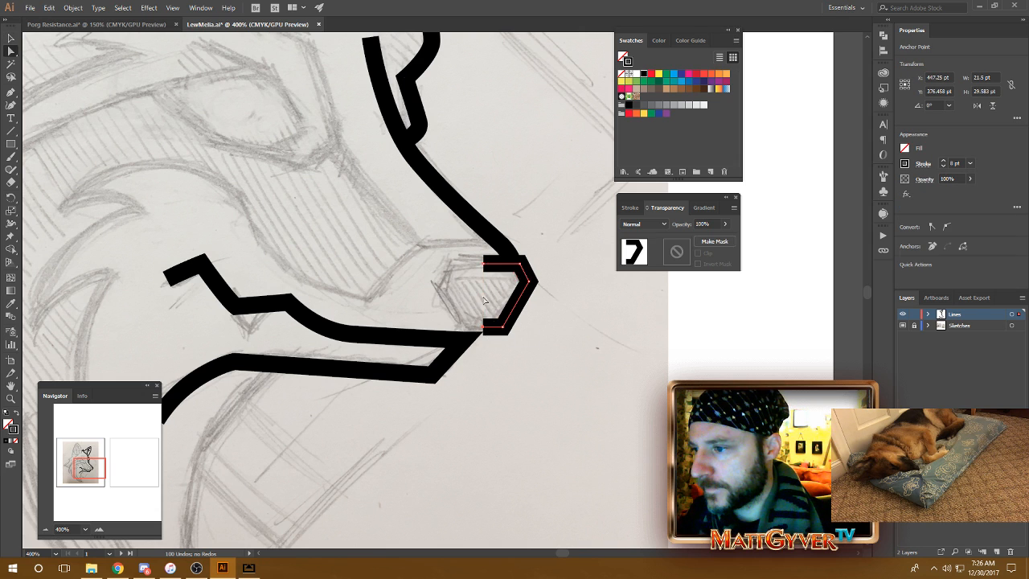
pyautogui.keyDown('shift'); pyautogui.click(486, 265); pyautogui.keyUp('shift')
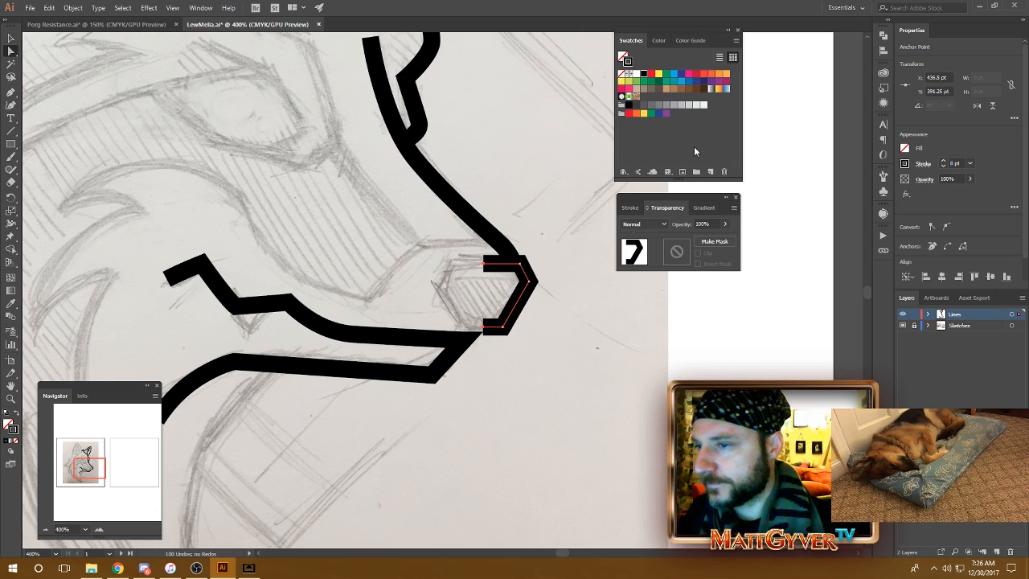
pyautogui.click(882, 50)
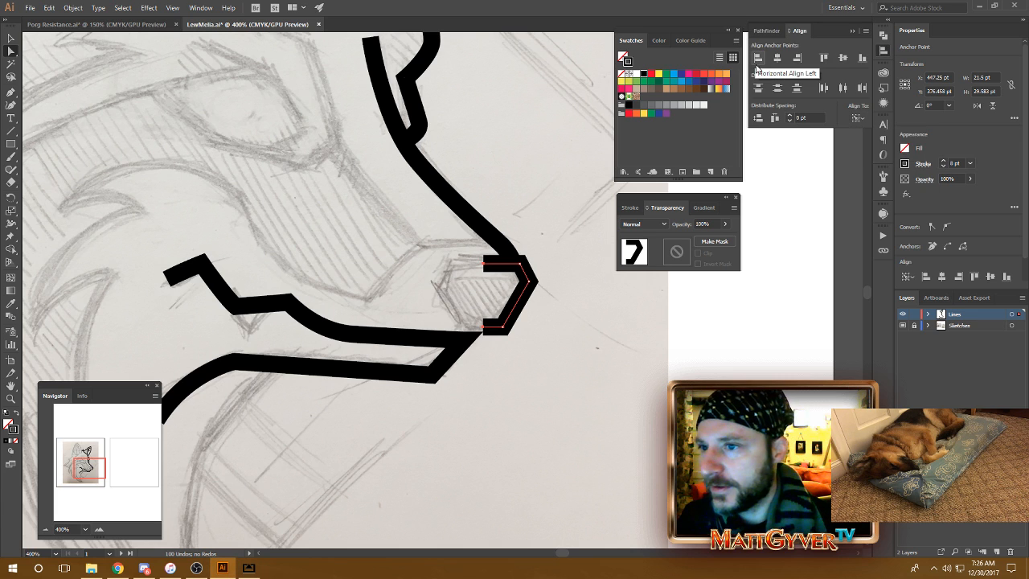
pyautogui.click(757, 60)
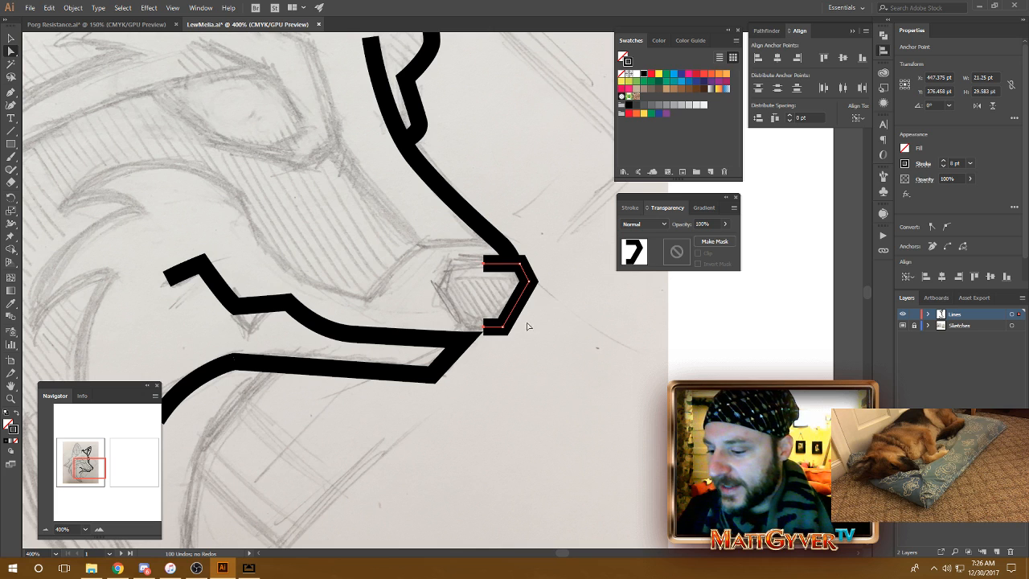
# Reflect a copy of the half nose outline across a vertical axis through its open ends
pyautogui.press('v')
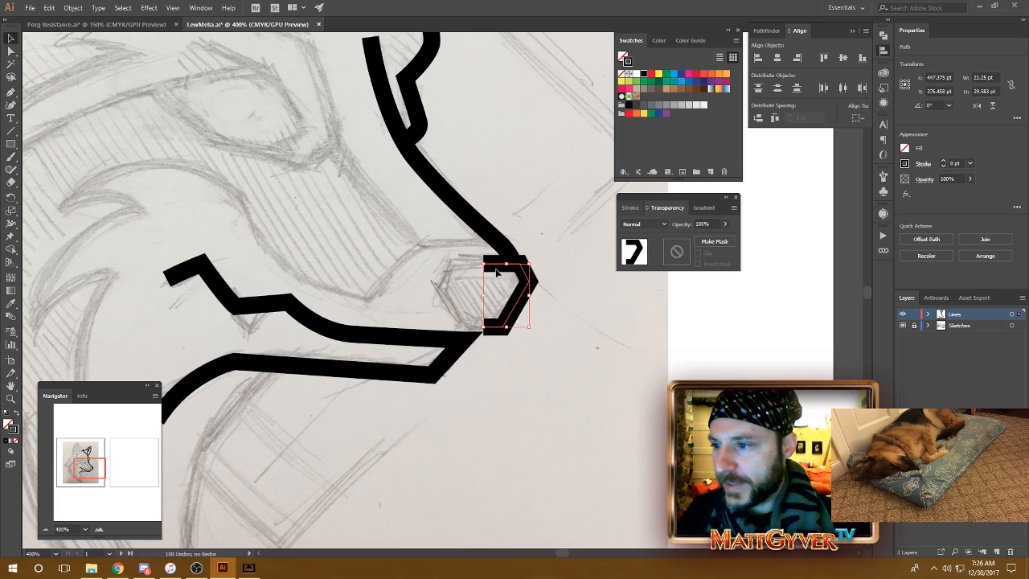
pyautogui.press('r')
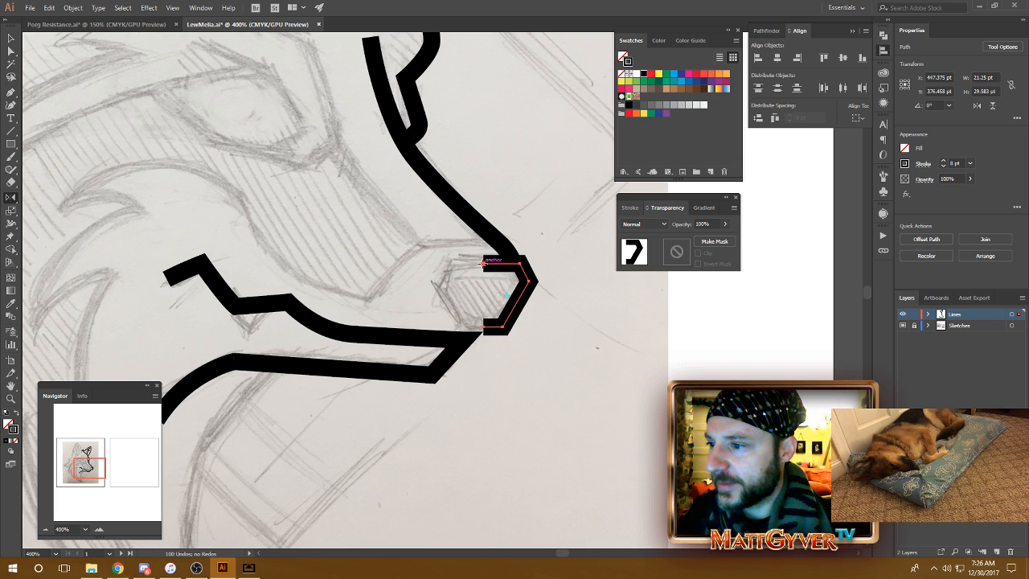
pyautogui.click(485, 267)
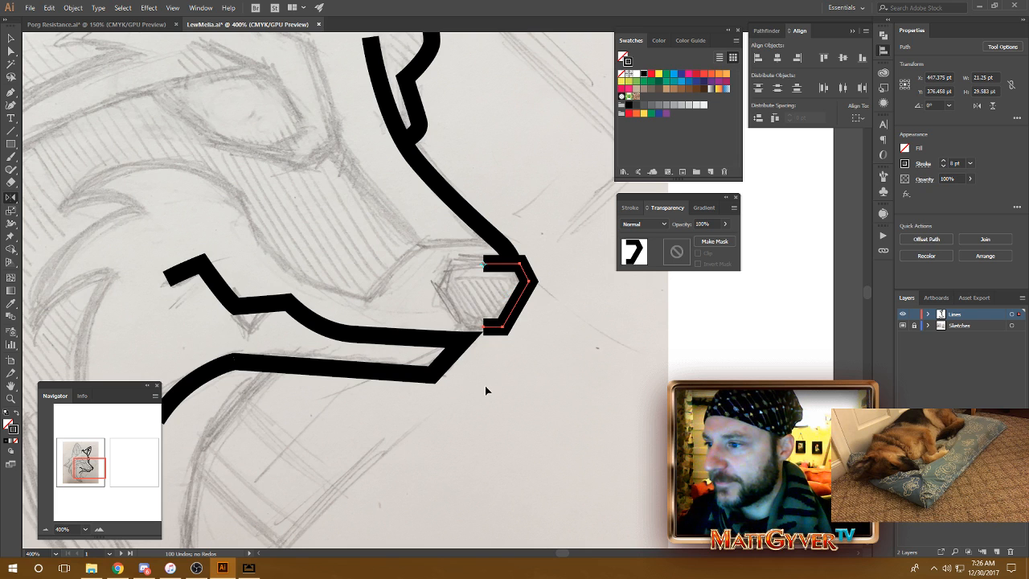
pyautogui.moveTo(485, 385)
pyautogui.mouseDown()
pyautogui.moveTo(477, 390)
pyautogui.moveTo(498, 393)
pyautogui.mouseUp()
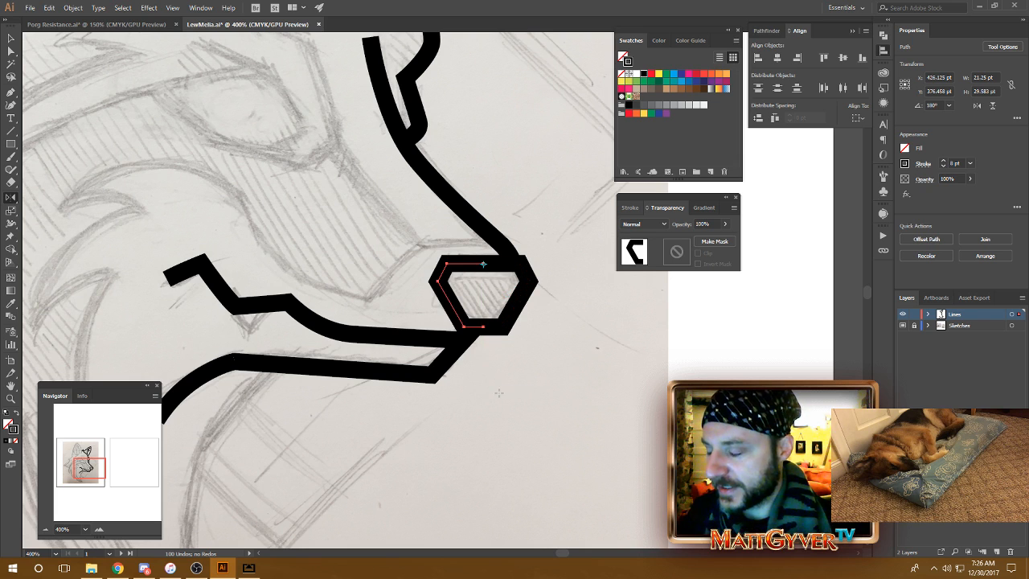
# Join the two mirrored halves into one closed nose outline and reposition it over the sketched nose
pyautogui.press('v')
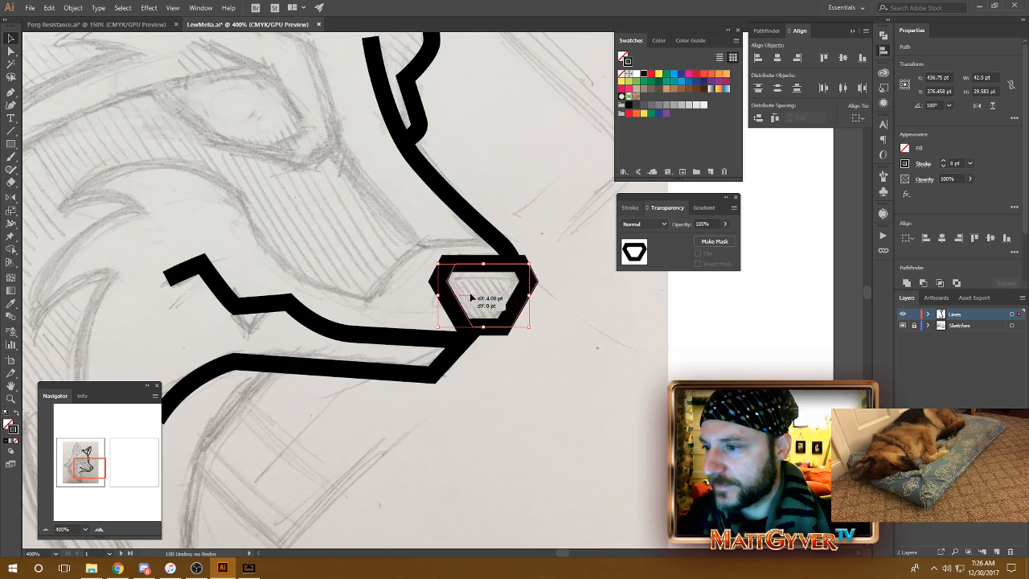
pyautogui.moveTo(480, 291); pyautogui.dragTo(587, 291)
pyautogui.click(602, 347)
pyautogui.press('a')
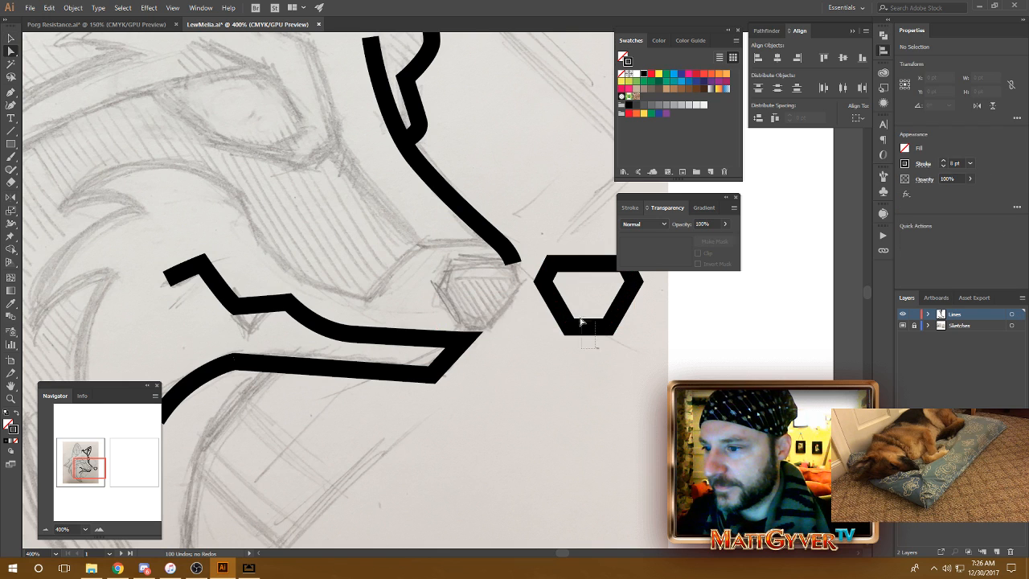
pyautogui.click(587, 330)
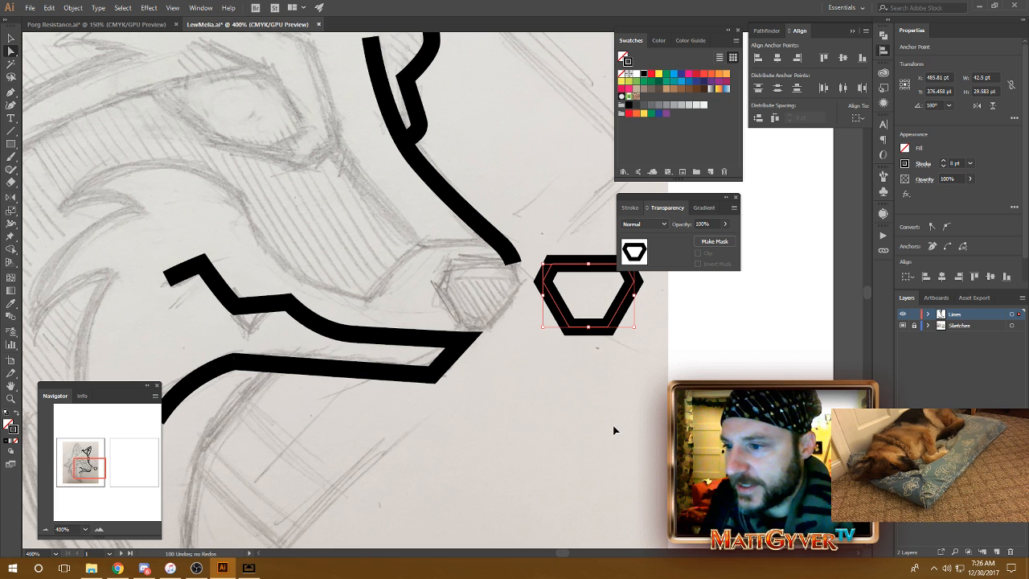
pyautogui.moveTo(601, 246); pyautogui.dragTo(509, 308)
pyautogui.press('v')
pyautogui.click(651, 394)
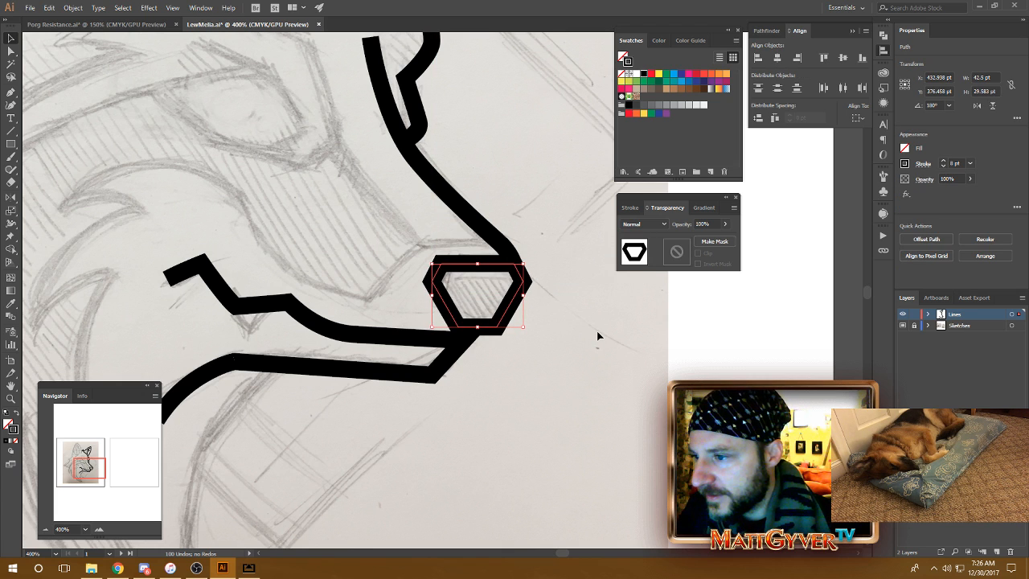
pyautogui.click(573, 339)
pyautogui.moveTo(569, 361); pyautogui.dragTo(585, 341)
# Try to pull the front anchor of the upper mouth line up to the nose's lower edge, and undo it
pyautogui.press('a')
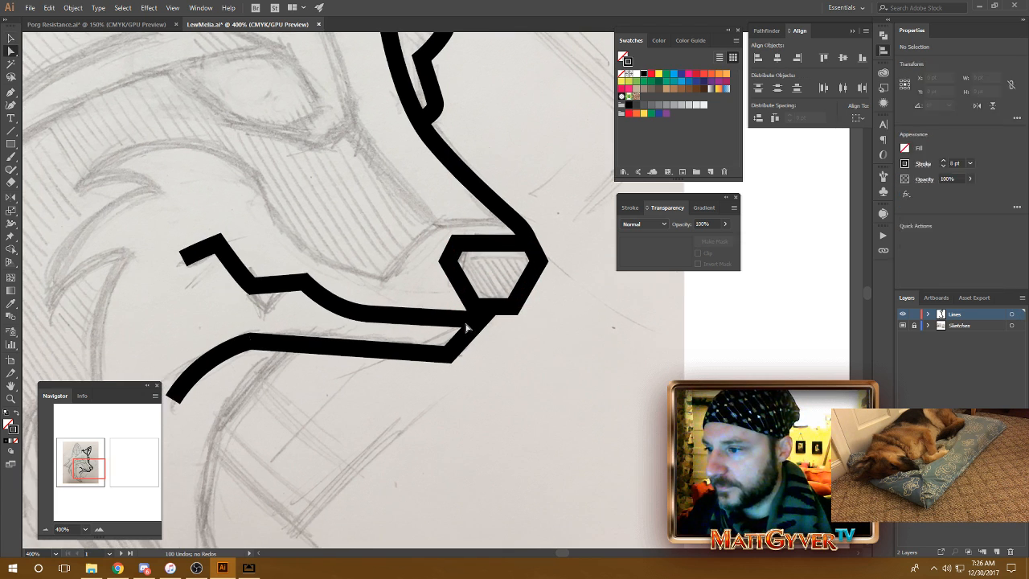
pyautogui.click(480, 320)
pyautogui.moveTo(480, 320); pyautogui.dragTo(492, 307)
pyautogui.click(533, 354)
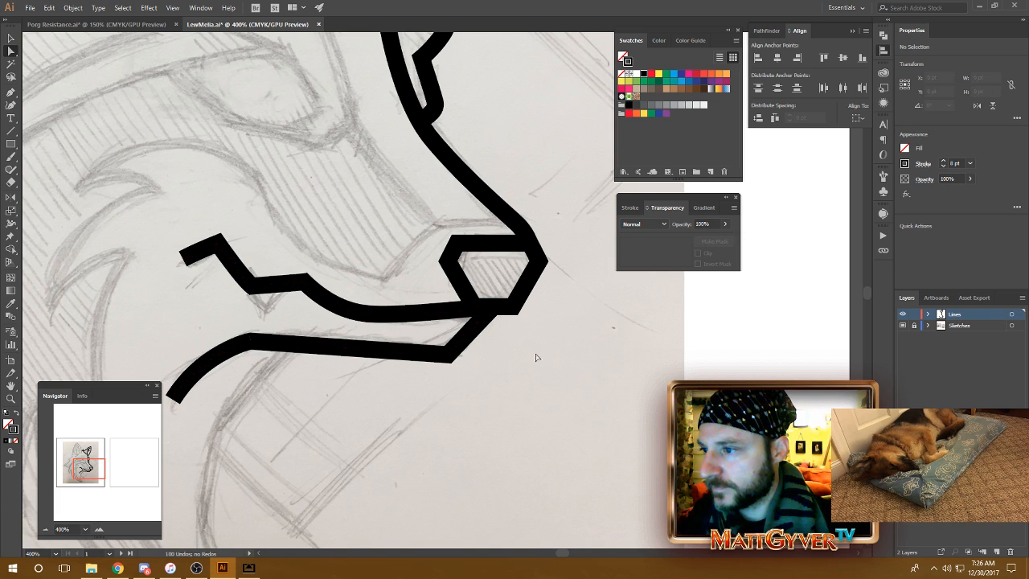
pyautogui.hotkey('ctrl', 'z')
# In outline view, pull the two front anchors of the mouth path slightly back from the nose, and return to the normal preview
pyautogui.hotkey('ctrl', 'y')
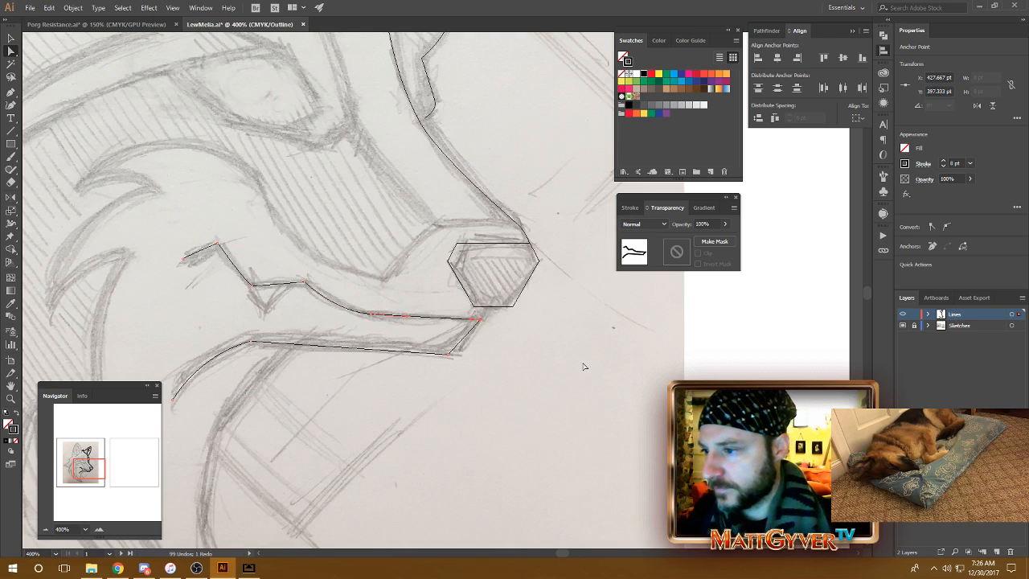
pyautogui.click(583, 364)
pyautogui.moveTo(481, 320); pyautogui.dragTo(469, 318)
pyautogui.moveTo(447, 354); pyautogui.dragTo(432, 356)
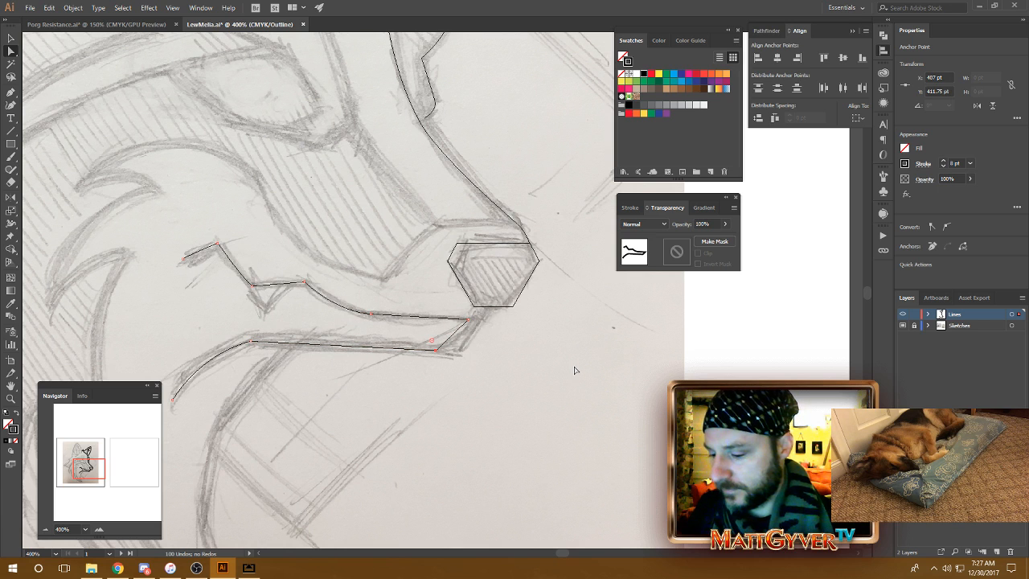
pyautogui.hotkey('ctrl', 'y')
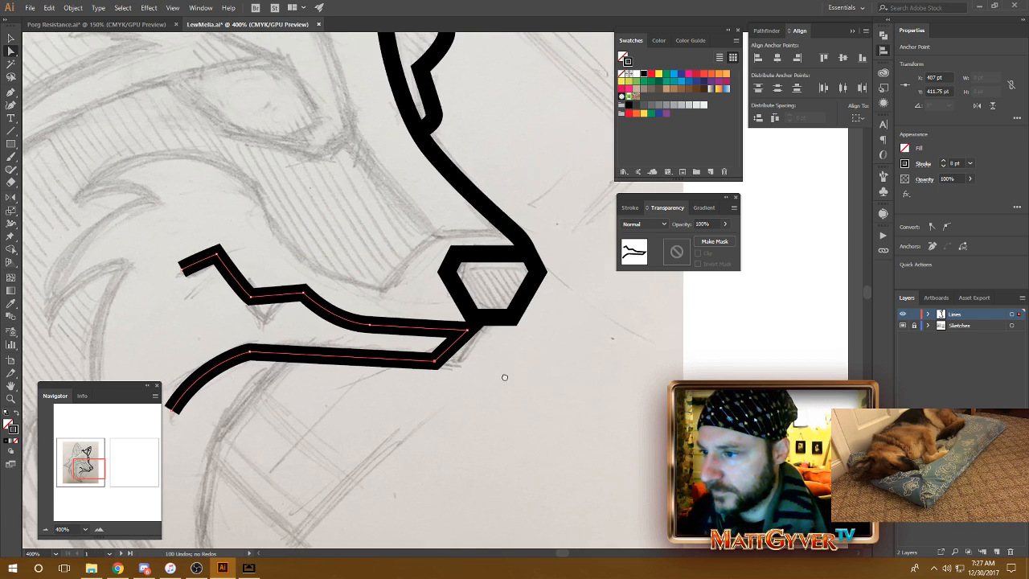
pyautogui.scroll(1, 503, 375)
# Draw the chin with straight Pen segments from the nose's lower edge down and back to the front end of the jaw line
pyautogui.press('p')
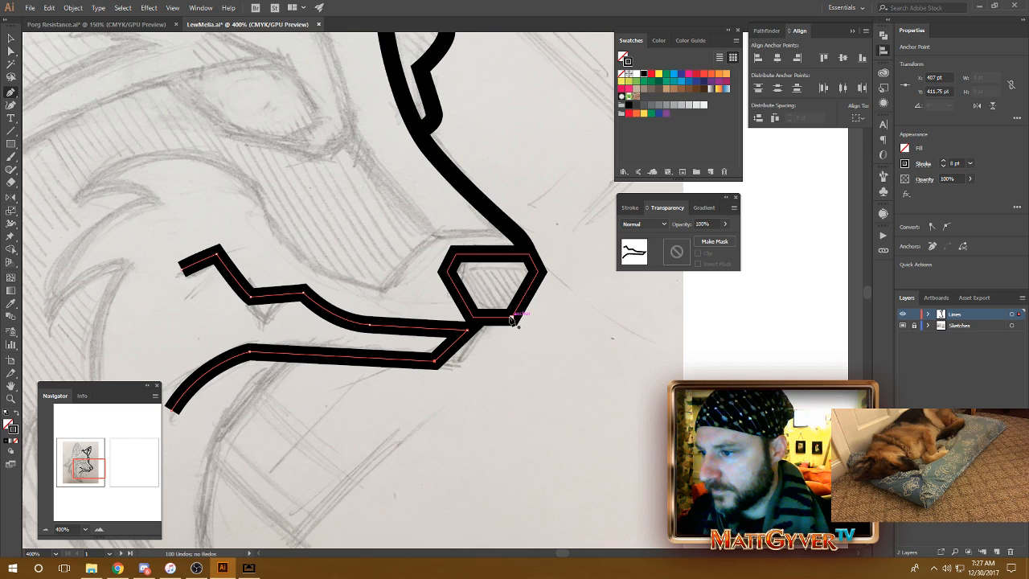
pyautogui.click(504, 319)
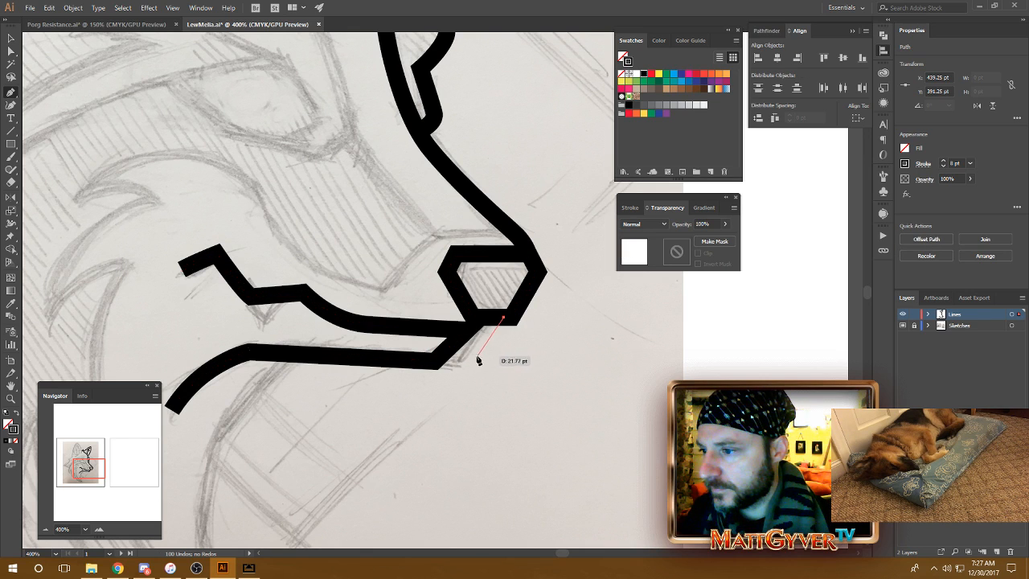
pyautogui.click(470, 357)
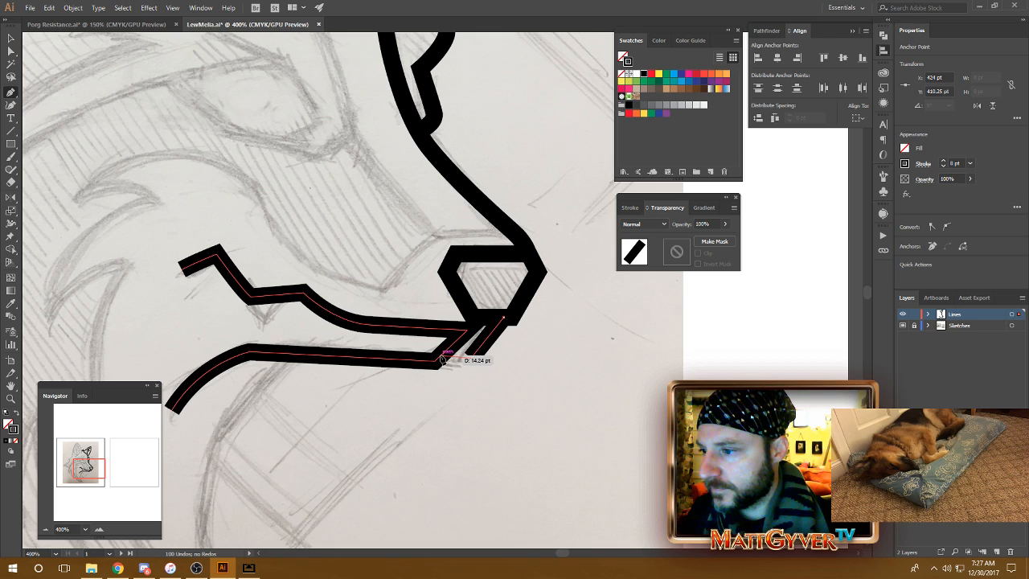
pyautogui.click(441, 359)
# Shift the nose outline slightly forward over the tip of the snout, and deselect it
pyautogui.press('a')
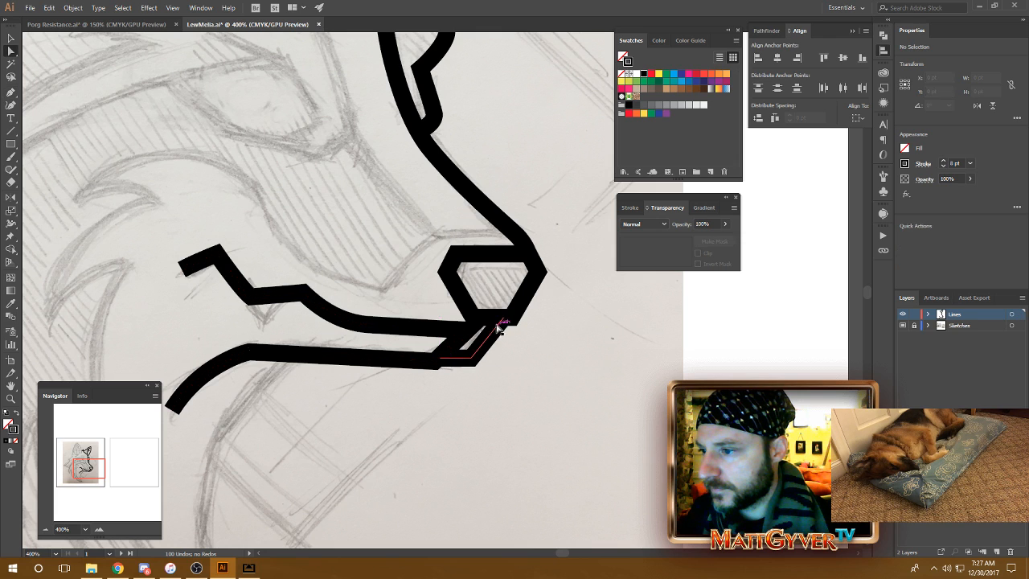
pyautogui.moveTo(504, 318); pyautogui.dragTo(539, 299)
pyautogui.press('v')
pyautogui.click(676, 343)
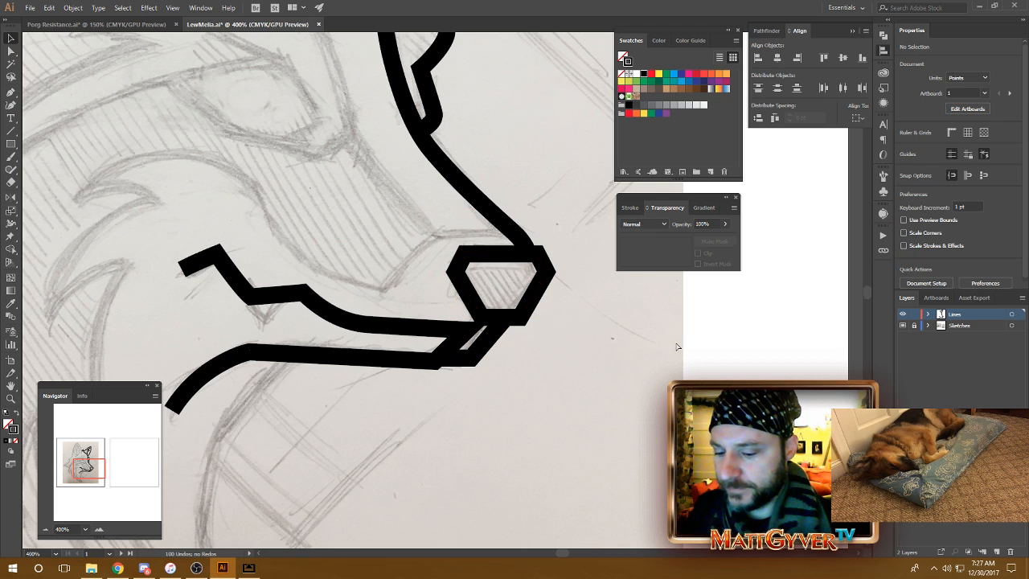
# Raise the upper front anchor of the mouth path toward the nose, nudge it 1 pt down, and add the neighbouring curve anchor to the selection
pyautogui.hotkey('ctrl', '-')
pyautogui.hotkey('ctrl', '-')
pyautogui.hotkey('ctrl', '-')
pyautogui.hotkey('ctrl', '-')
pyautogui.hotkey('ctrl', '=')
pyautogui.hotkey('ctrl', '=')
pyautogui.hotkey('ctrl', '=')
pyautogui.hotkey('ctrl', '=')
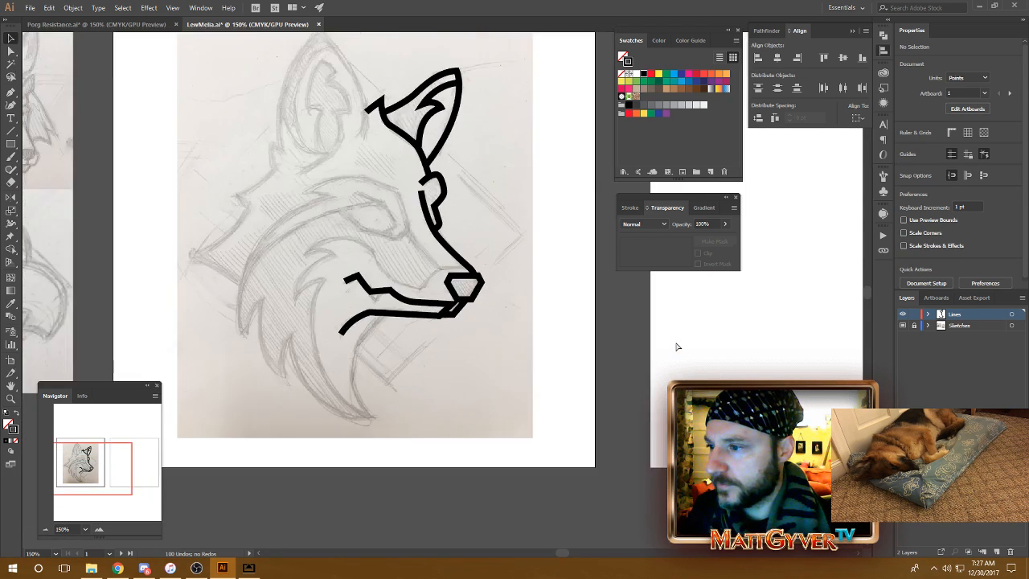
pyautogui.hotkey('ctrl', '=')
pyautogui.press('a')
pyautogui.click(473, 358)
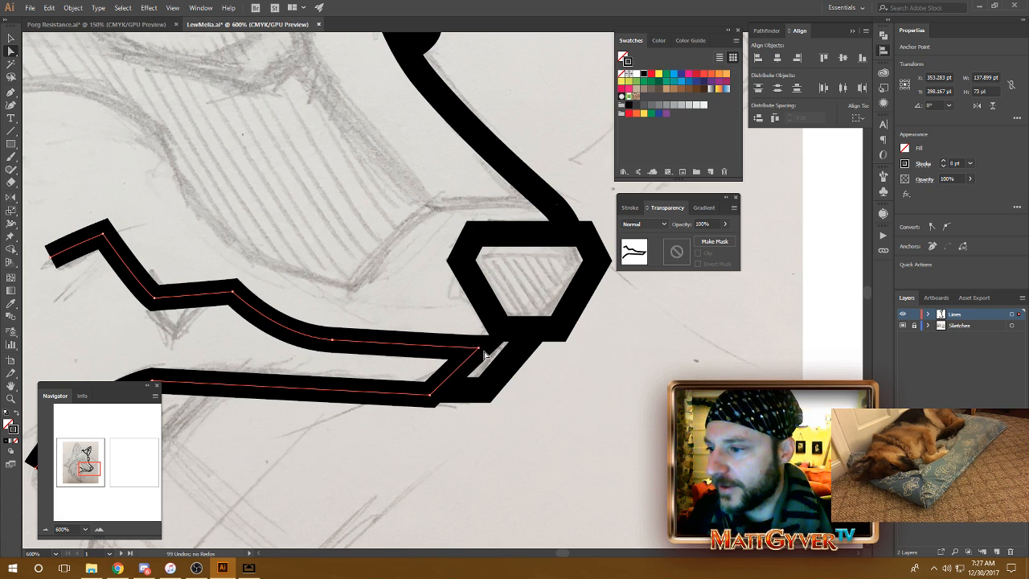
pyautogui.moveTo(479, 348); pyautogui.dragTo(479, 341)
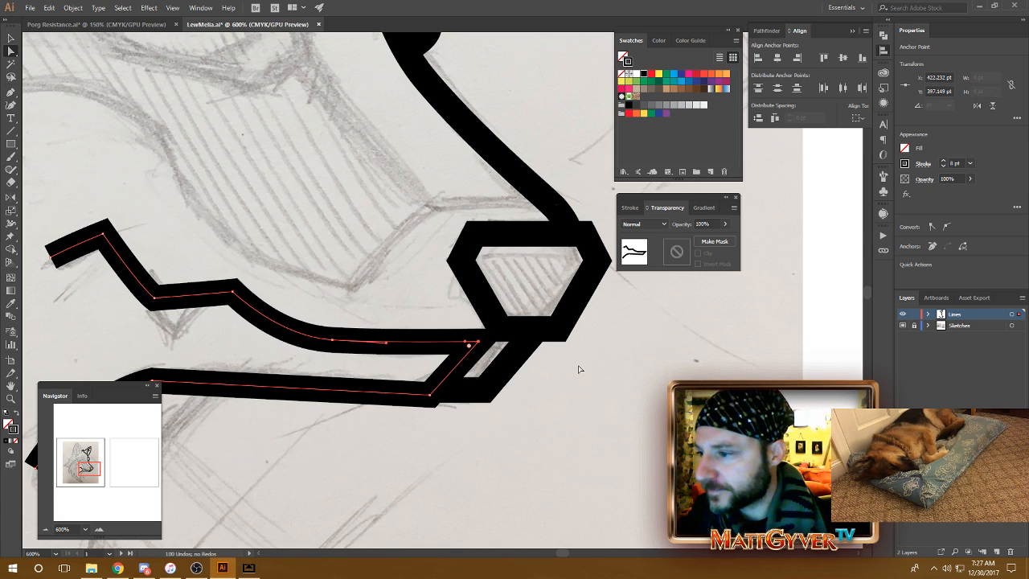
pyautogui.press('Down')
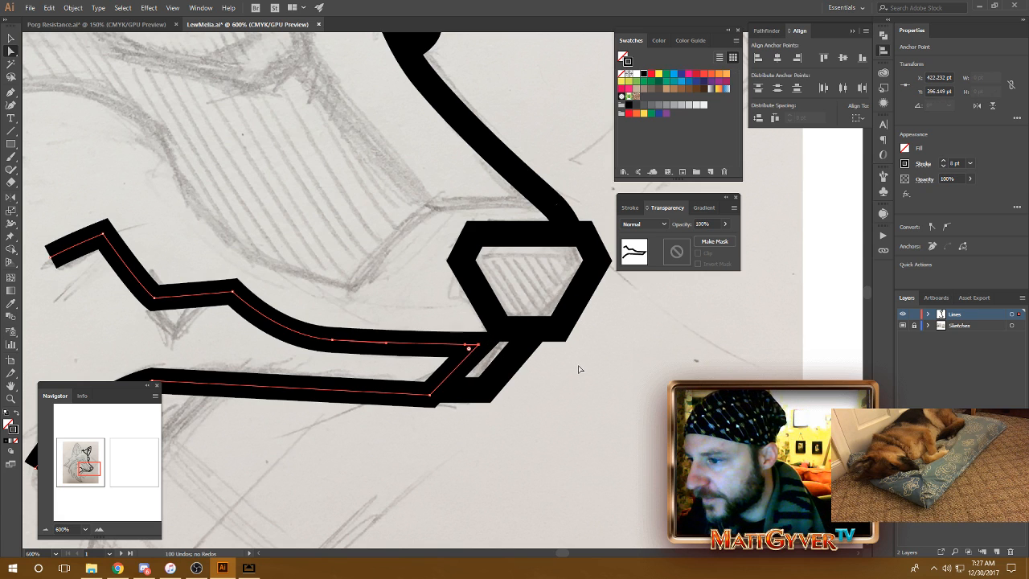
pyautogui.keyDown('shift'); pyautogui.click(332, 340); pyautogui.keyUp('shift')
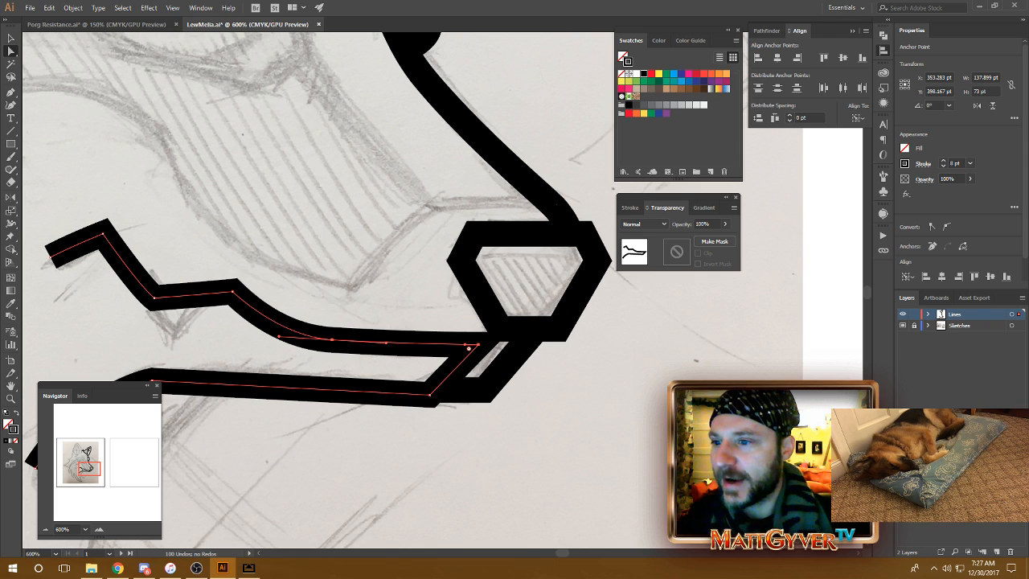
# Look at the finished fox head illustration in the Porg Resistance document, and return to the fox tracing
pyautogui.click(128, 24)
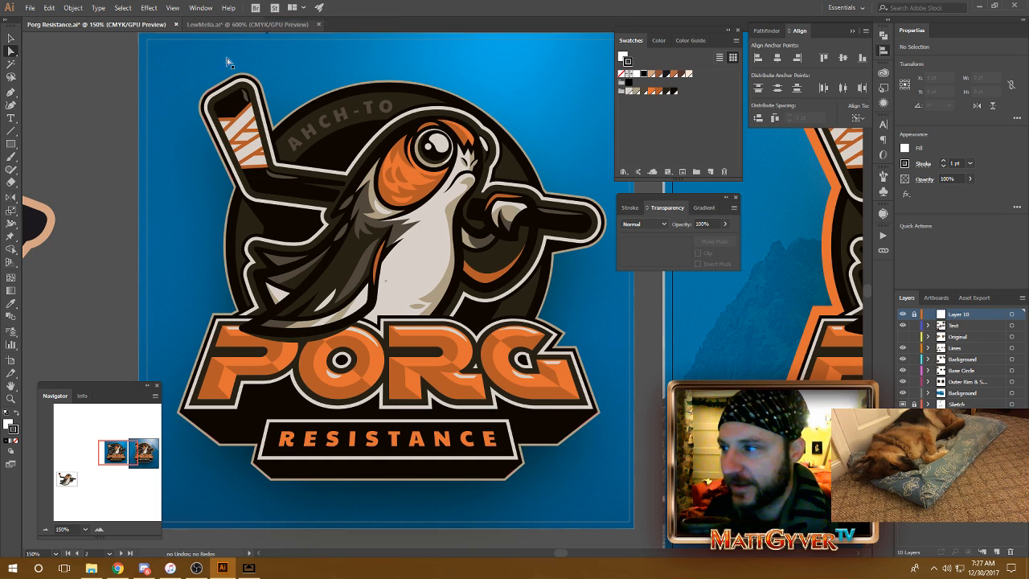
pyautogui.hscroll(-8, 574, 520)
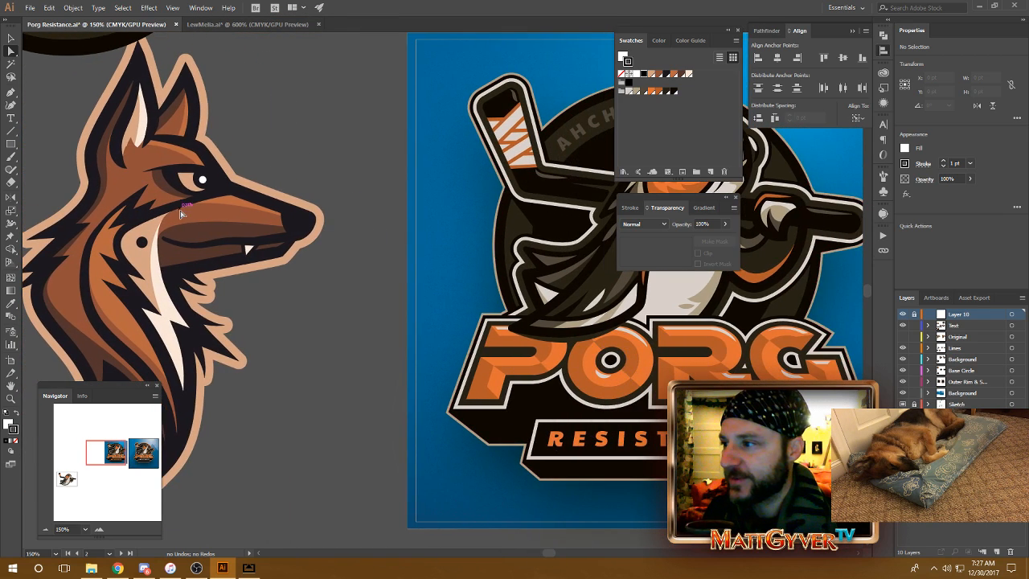
pyautogui.click(229, 26)
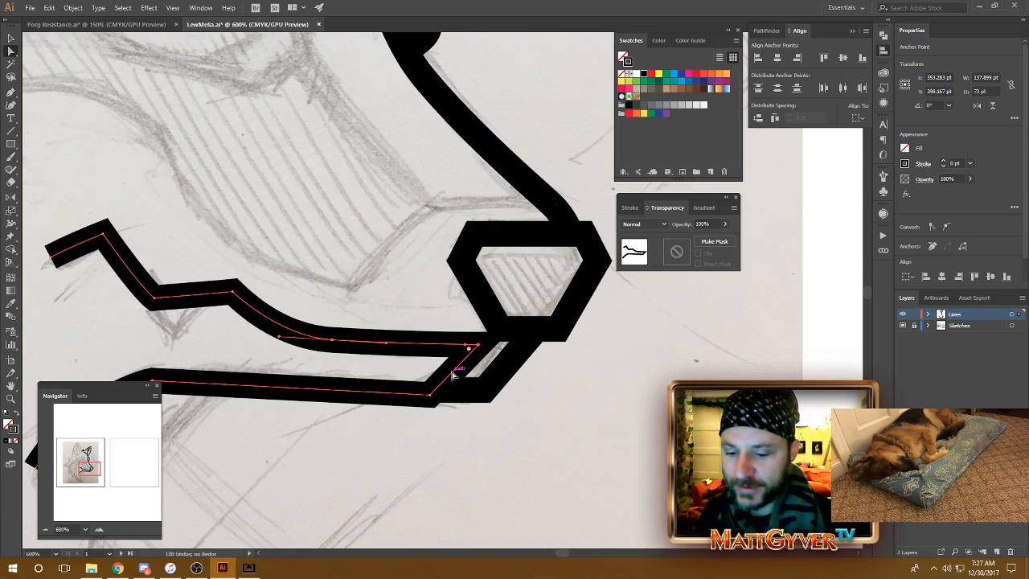
# Review the whole traced head against the sketch, and deselect the mouth path
pyautogui.hotkey('ctrl', '-')
pyautogui.hotkey('ctrl', '-')
pyautogui.hotkey('ctrl', '-')
pyautogui.hotkey('ctrl', '-')
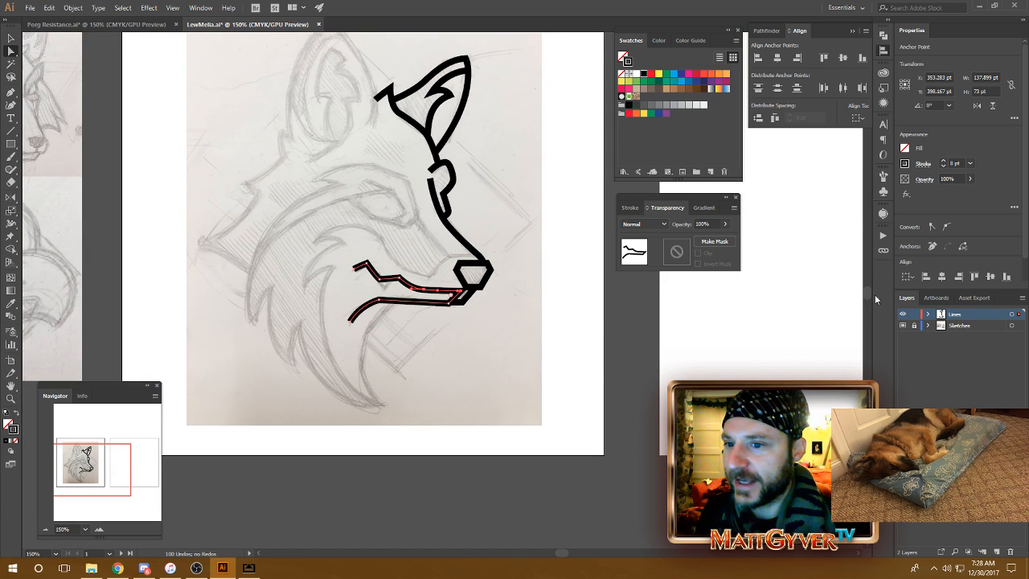
pyautogui.scroll(2, 869, 295)
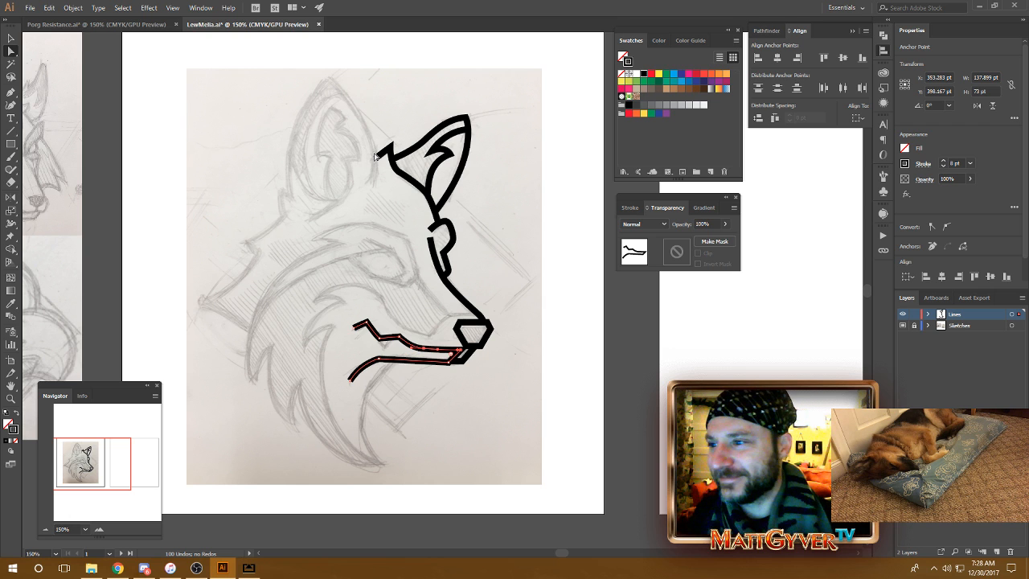
pyautogui.click(636, 358)
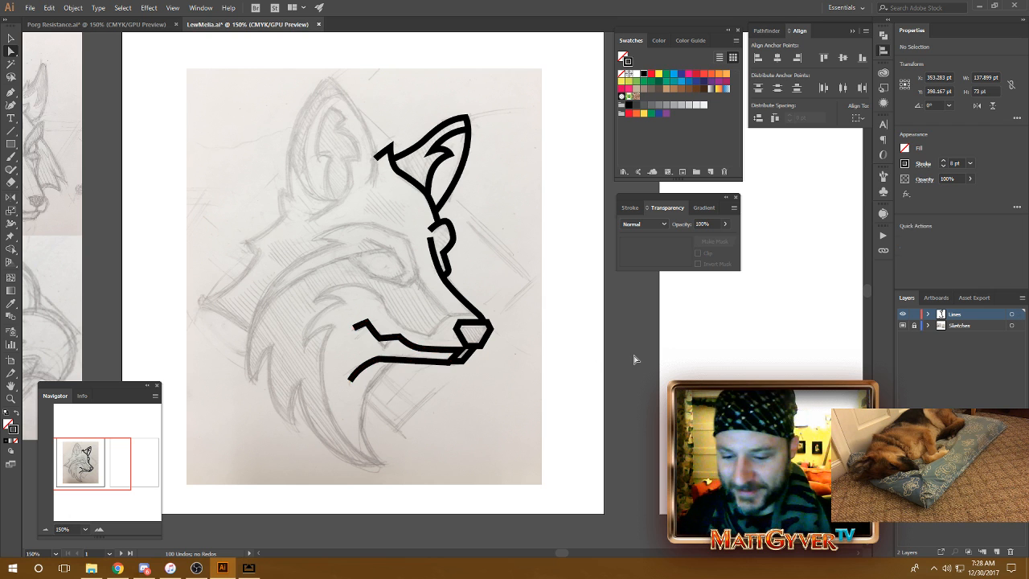
# Move the front lower corner anchor of the mouth path slightly back and down, to X 406 pt and Y 414.75 pt
pyautogui.hotkey('ctrl', '=')
pyautogui.hotkey('ctrl', '=')
pyautogui.hotkey('ctrl', '=')
pyautogui.moveTo(544, 458); pyautogui.dragTo(488, 275)
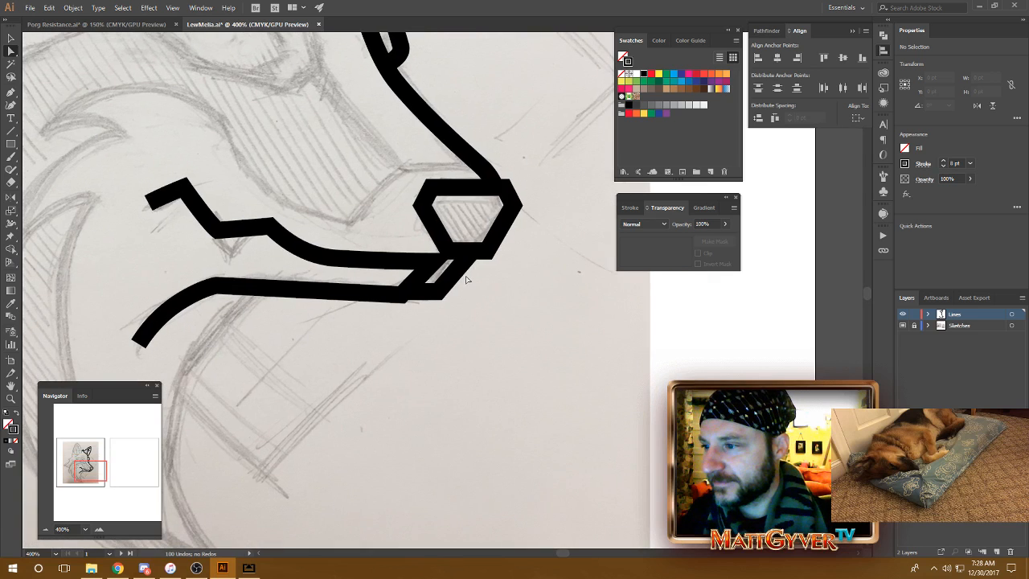
pyautogui.click(424, 276)
pyautogui.hotkey('ctrl', '=')
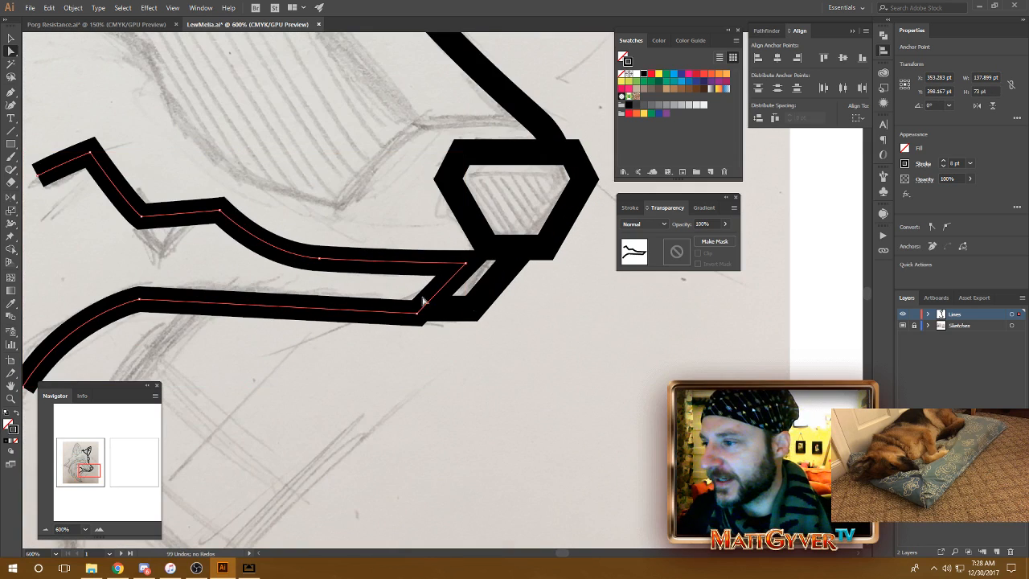
pyautogui.click(417, 315)
pyautogui.press('Left')
pyautogui.press('Down')
pyautogui.press('Down')
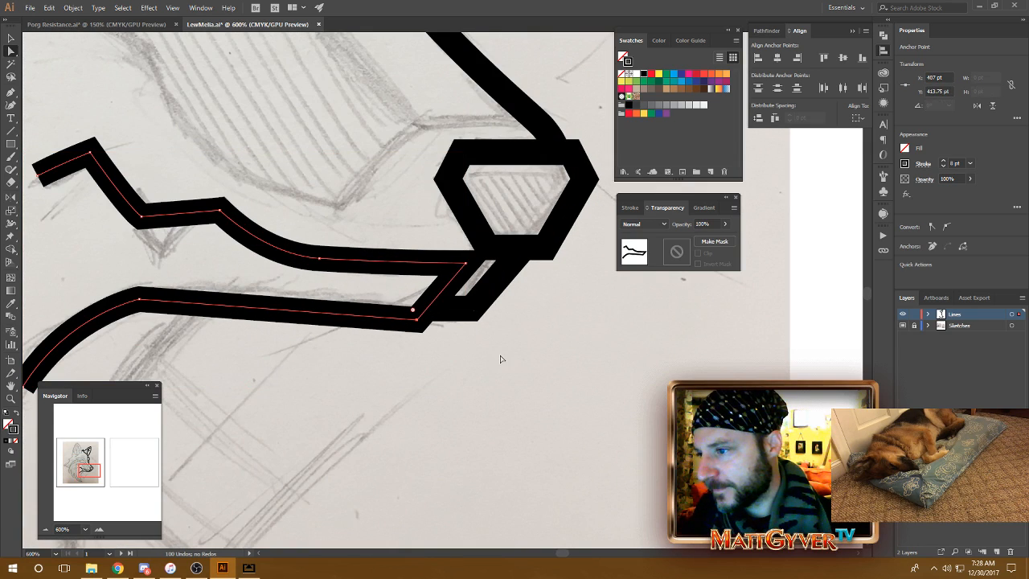
pyautogui.press('Down')
# Extend the rear end of the jaw line down to X 284.333 pt, Y 439.667 pt, and adjust its upper direction handle to steepen the curve
pyautogui.moveTo(446, 384); pyautogui.dragTo(618, 364)
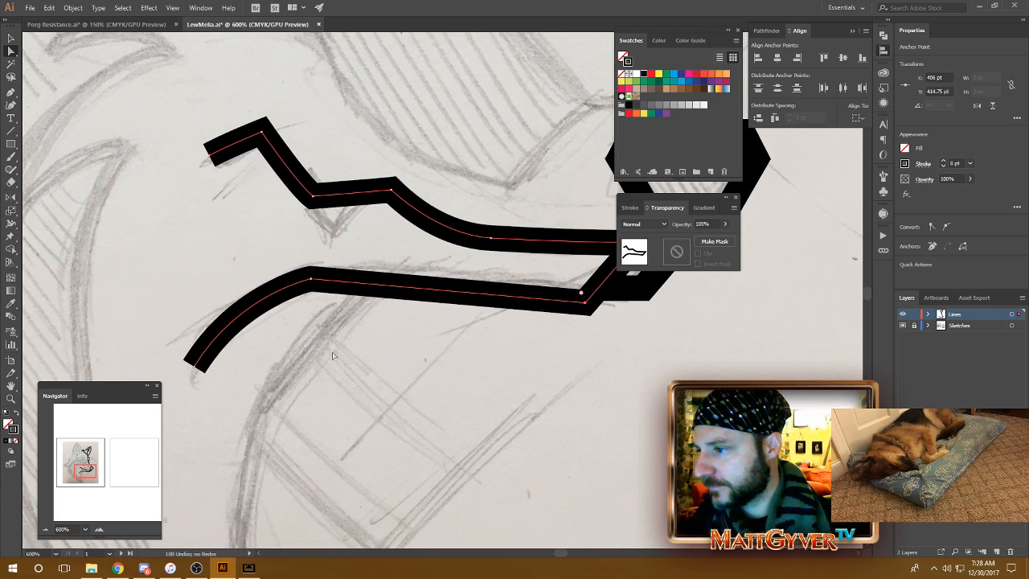
pyautogui.moveTo(198, 368); pyautogui.dragTo(197, 392)
pyautogui.moveTo(239, 310); pyautogui.dragTo(225, 291)
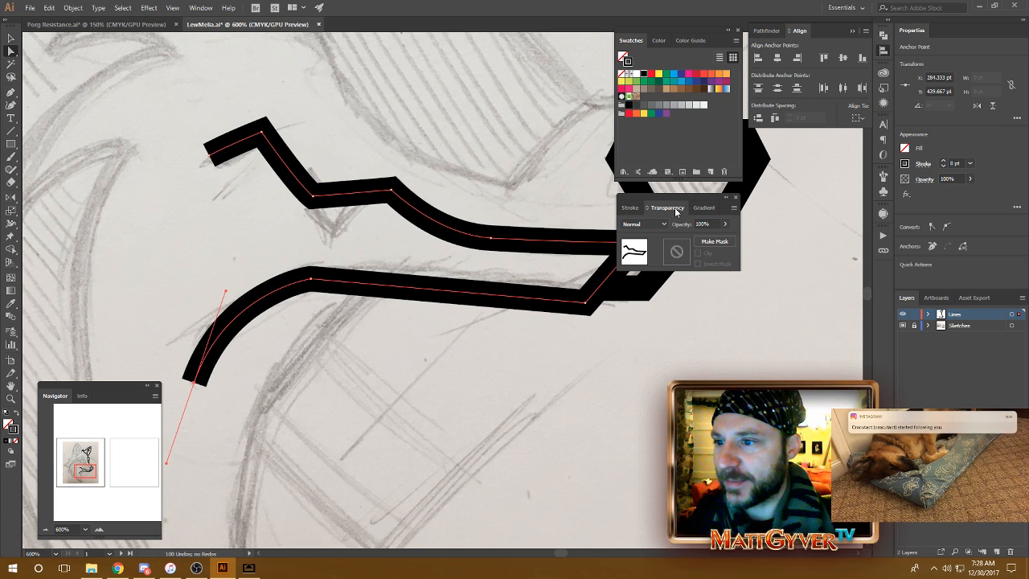
# Try a tapered width profile on the mouth and jaw path's stroke, and undo it
pyautogui.click(630, 209)
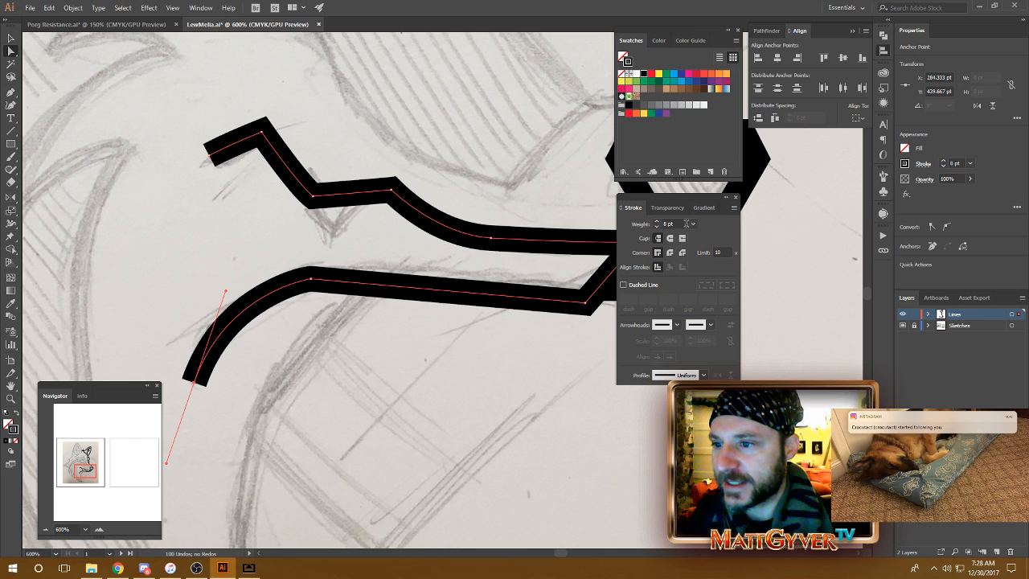
pyautogui.click(703, 375)
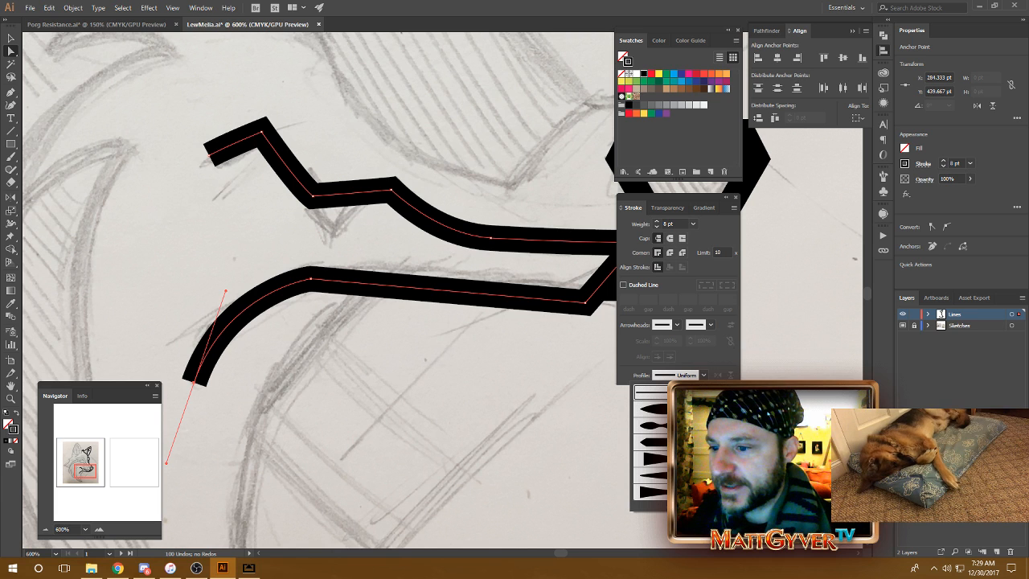
pyautogui.scroll(-1, 696, 443)
pyautogui.scroll(-2, 652, 442)
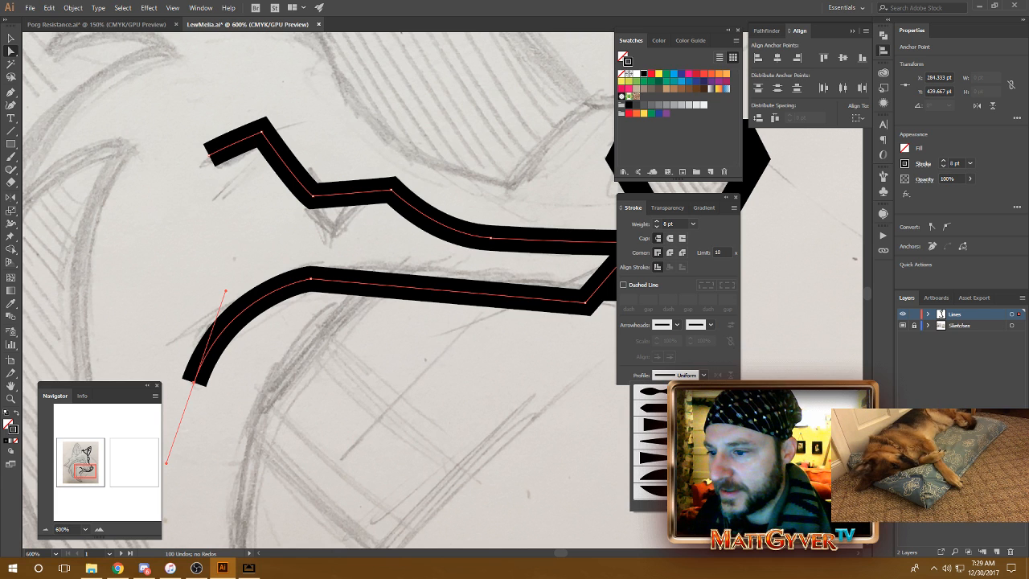
pyautogui.click(649, 440)
pyautogui.click(641, 434)
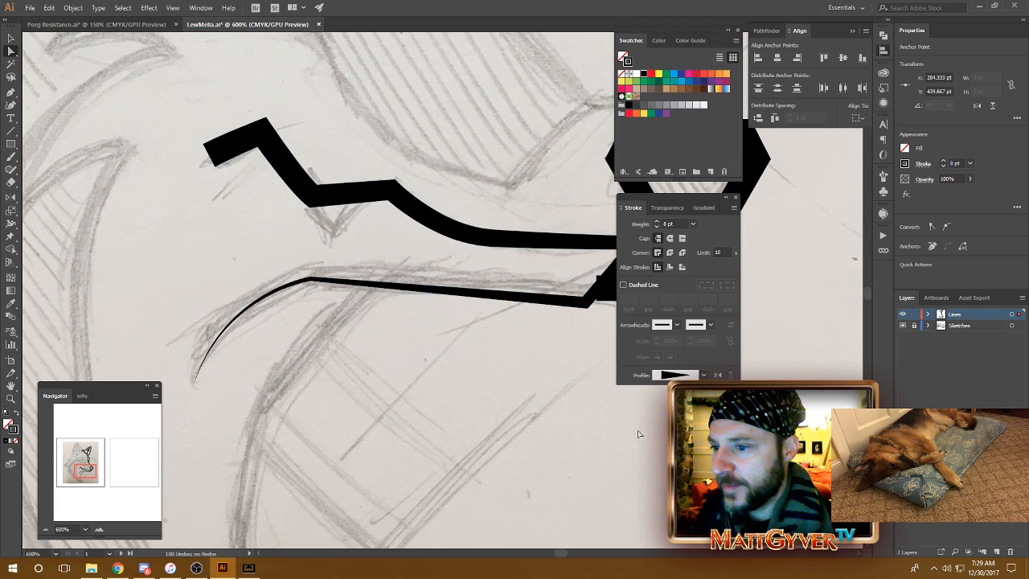
pyautogui.moveTo(453, 339); pyautogui.dragTo(392, 330)
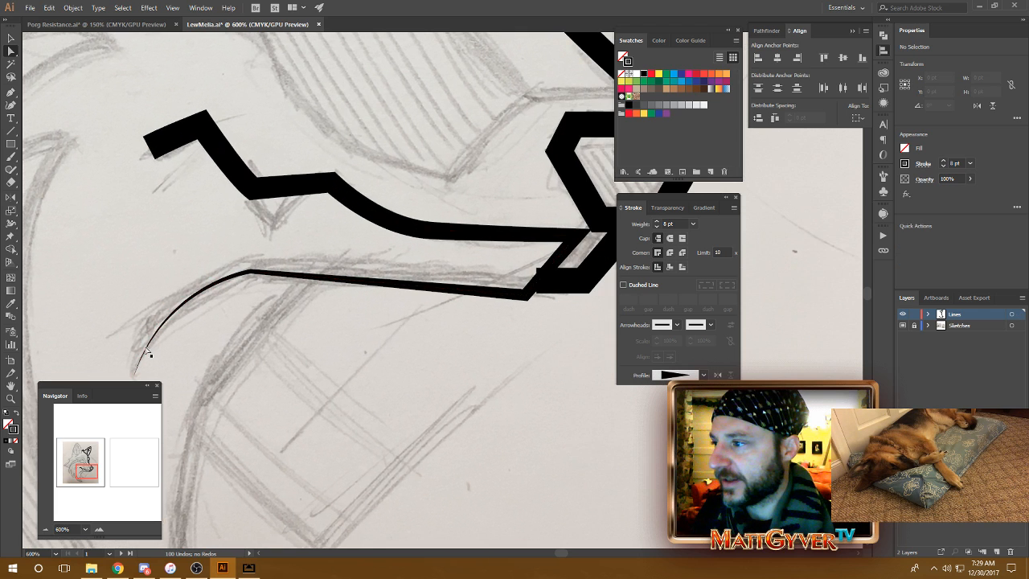
pyautogui.hotkey('ctrl', 'z')
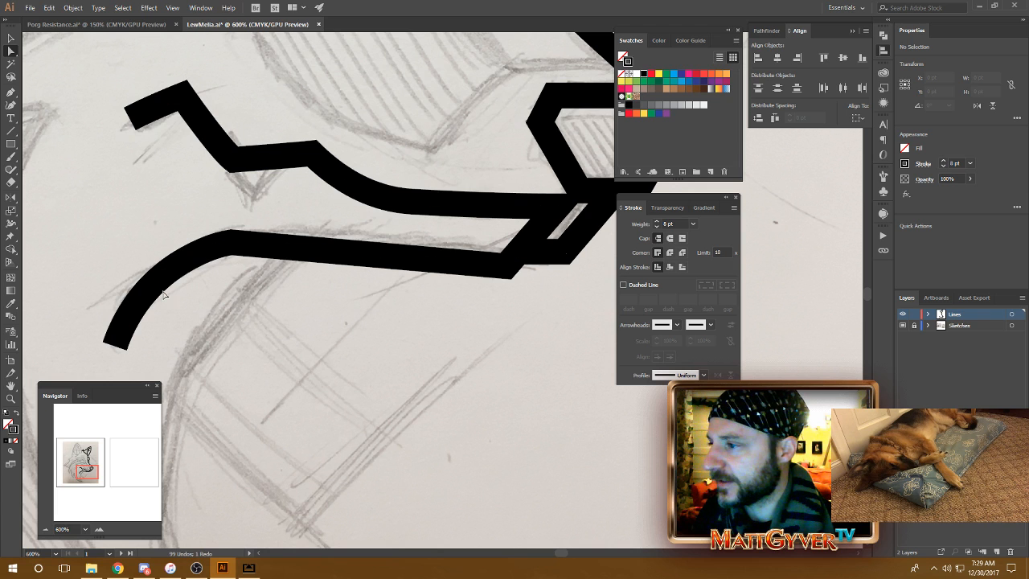
# Nudge the jaw line's rear curve anchor 5 pt left and 5 pt down
pyautogui.scroll(1, 256, 314)
pyautogui.click(228, 273)
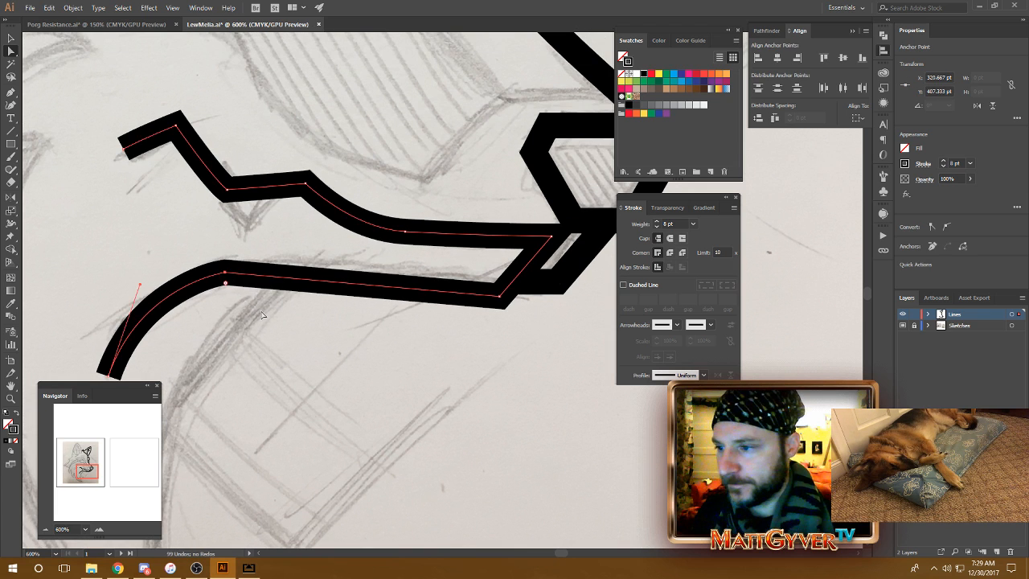
pyautogui.press('Down')
pyautogui.press('Down')
pyautogui.press('Down')
pyautogui.press('Down')
pyautogui.press('Left')
pyautogui.press('Left')
pyautogui.press('Left')
pyautogui.press('Left')
pyautogui.press('Left')
pyautogui.press('Down')
pyautogui.press('Left')
pyautogui.press('Down')
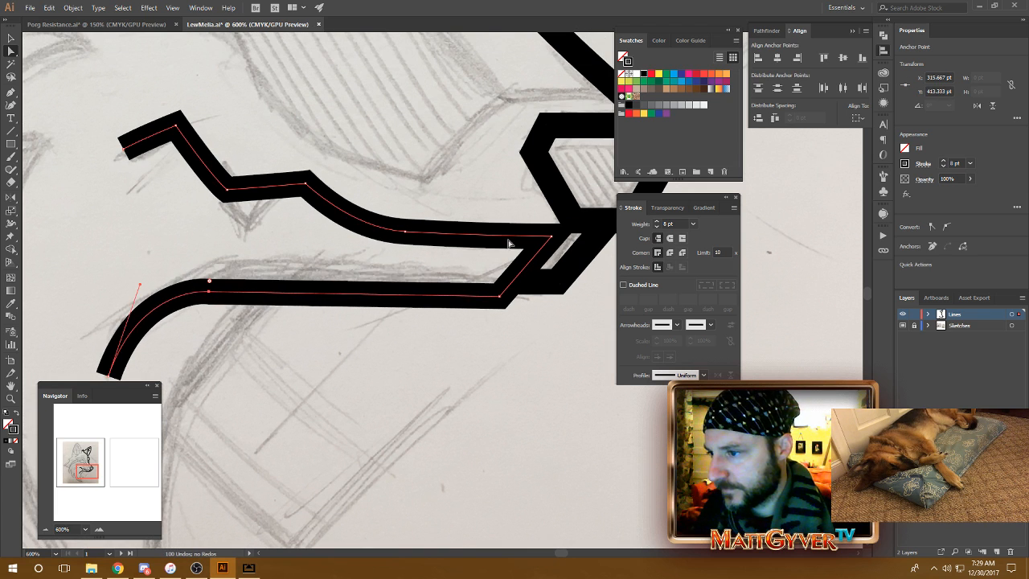
pyautogui.press('Up')
# Align the jaw line's curve anchor vertically with its front corner anchor to level the line, and deselect the path
pyautogui.keyDown('shift'); pyautogui.click(499, 297); pyautogui.keyUp('shift')
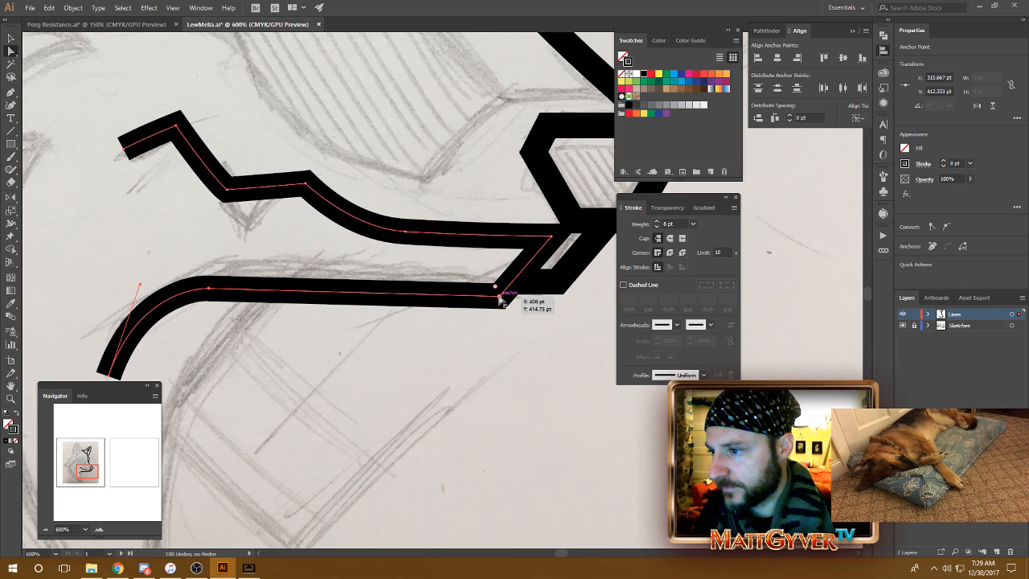
pyautogui.click(866, 59)
pyautogui.click(486, 377)
# Shorten the upper direction handle at the jaw line's rear end to soften the curve
pyautogui.moveTo(402, 420); pyautogui.dragTo(502, 339)
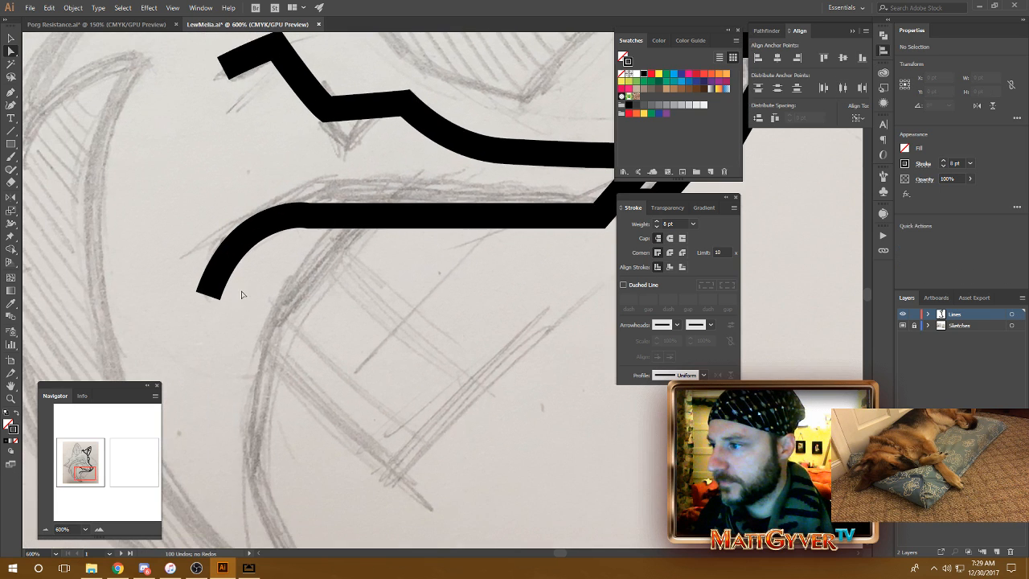
pyautogui.click(218, 288)
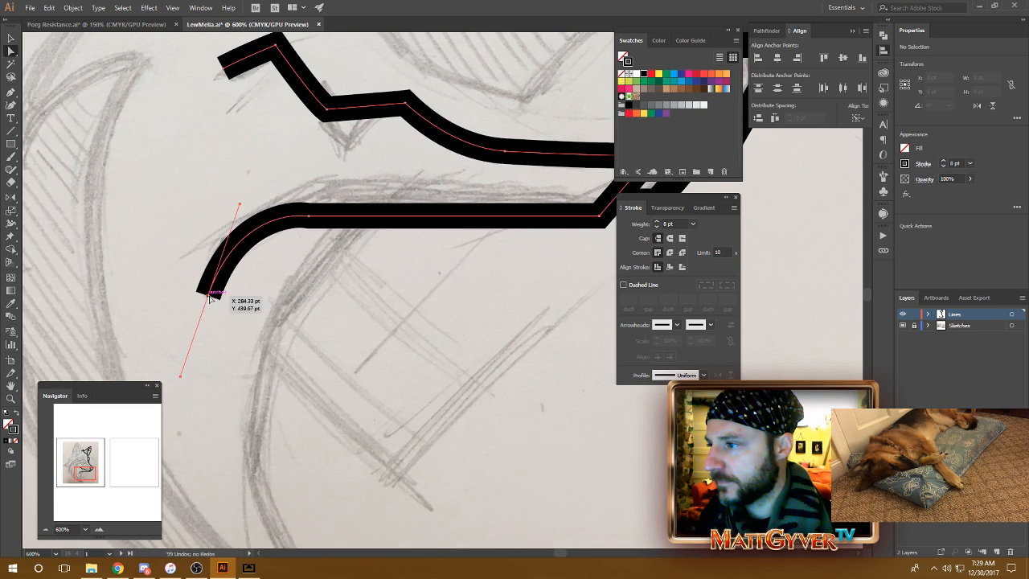
pyautogui.click(309, 217)
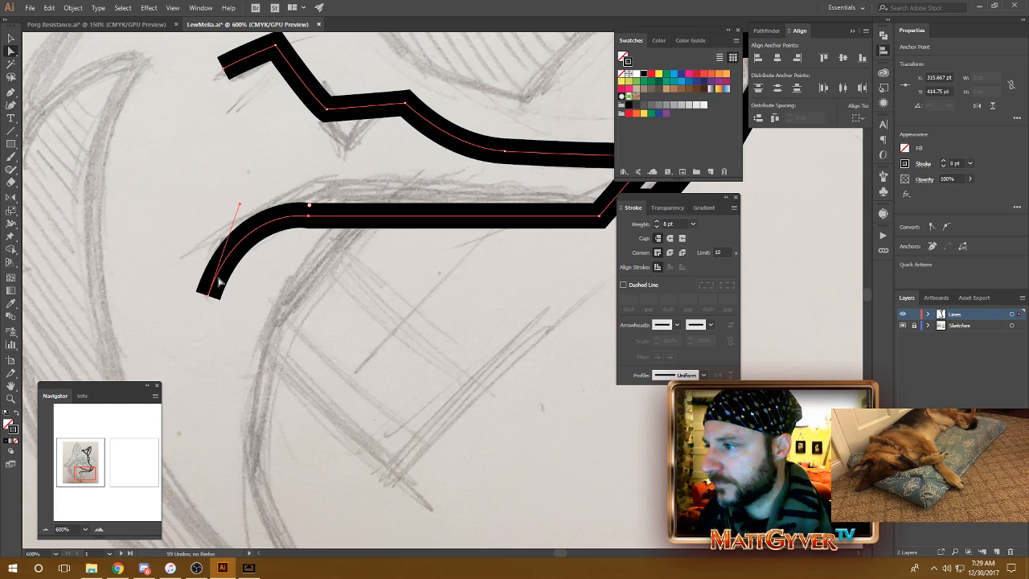
pyautogui.moveTo(239, 205)
pyautogui.mouseDown()
pyautogui.moveTo(218, 218)
pyautogui.moveTo(246, 211)
pyautogui.moveTo(238, 217)
pyautogui.mouseUp()
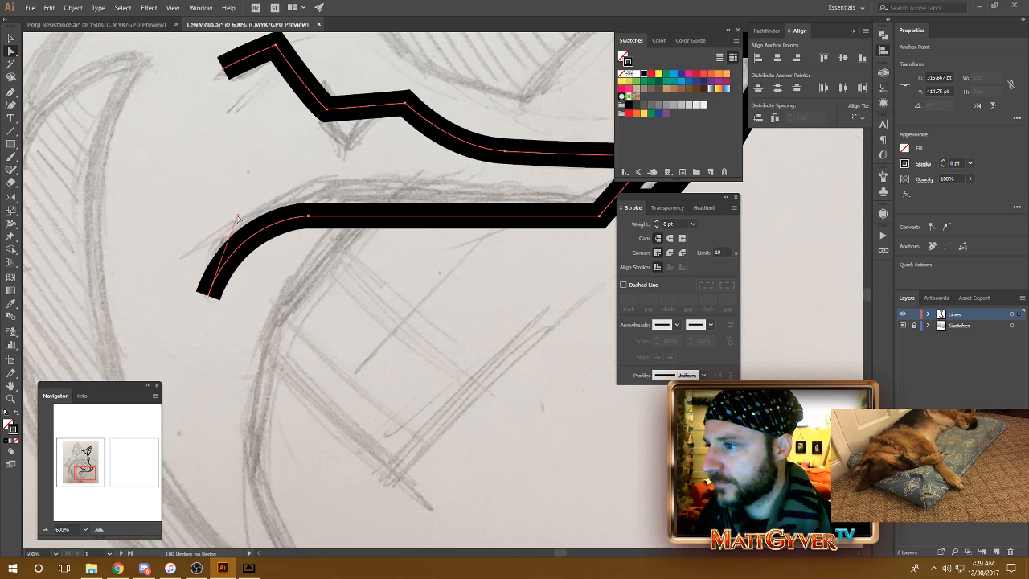